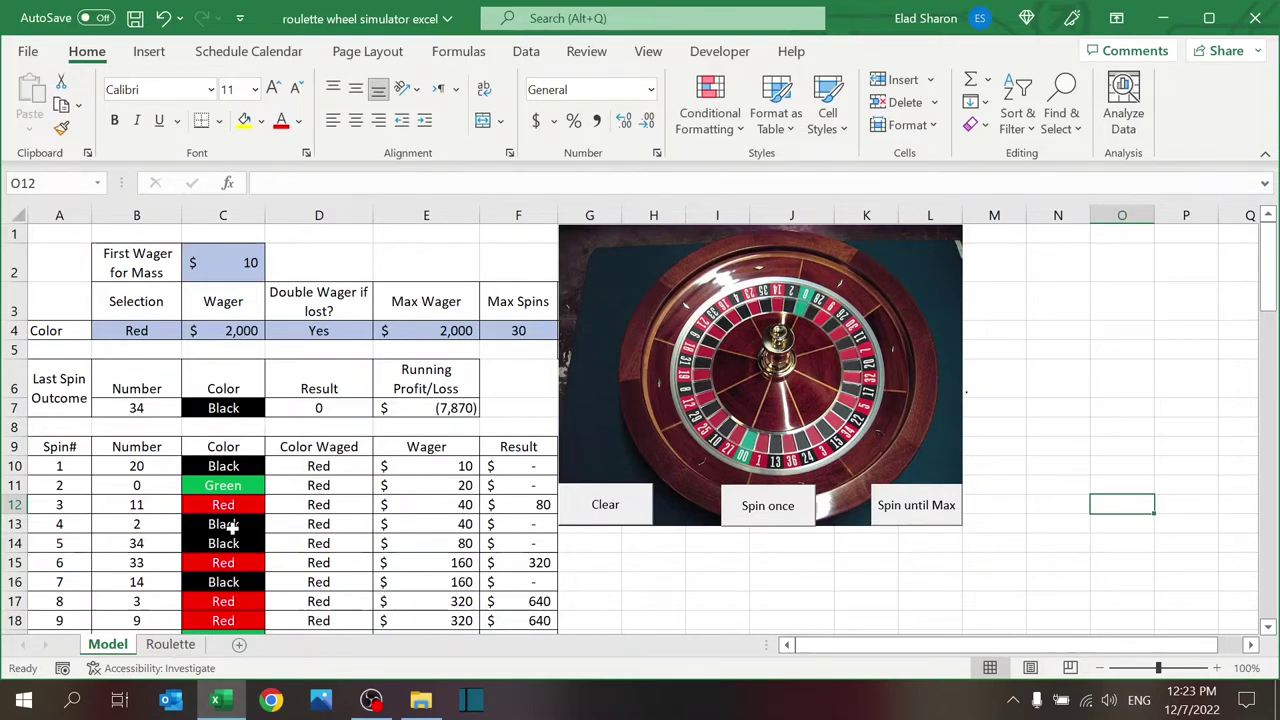
# Review the Roulette sheet's wheel number and colour lists, Green/Red/Black choices and Yes entry.
pyautogui.click(180, 648)
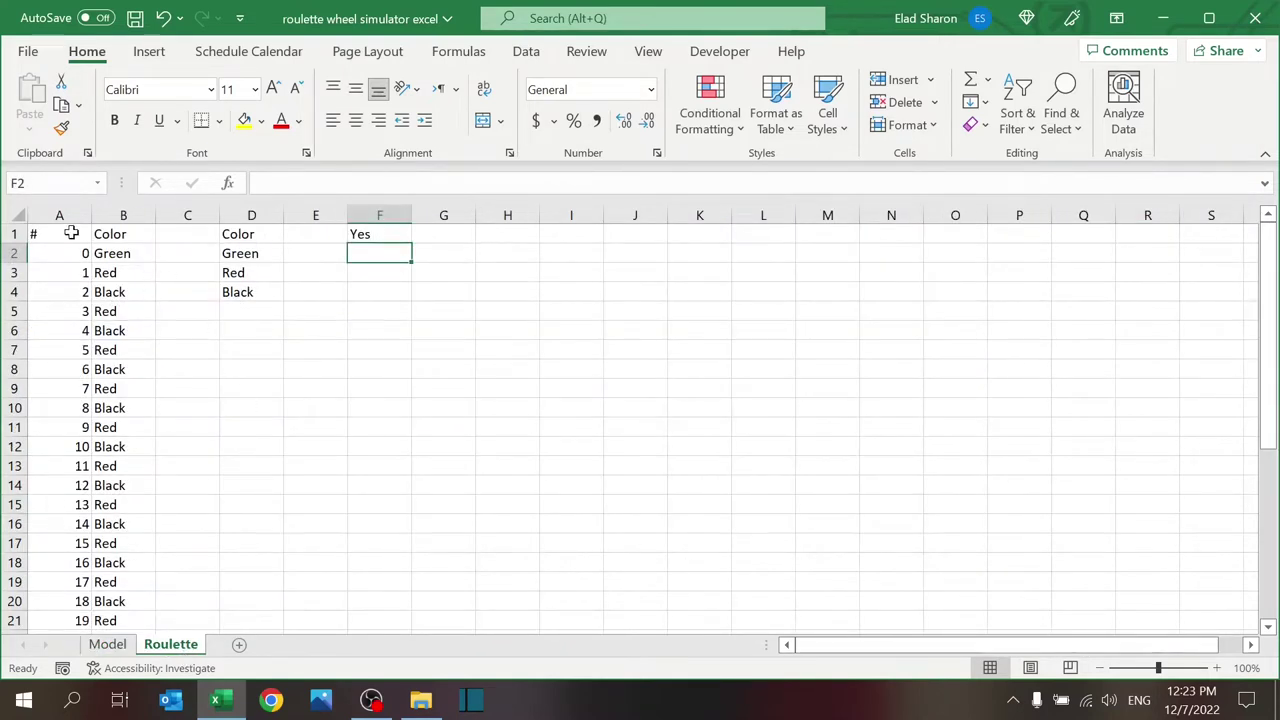
pyautogui.moveTo(74, 253); pyautogui.dragTo(106, 597)
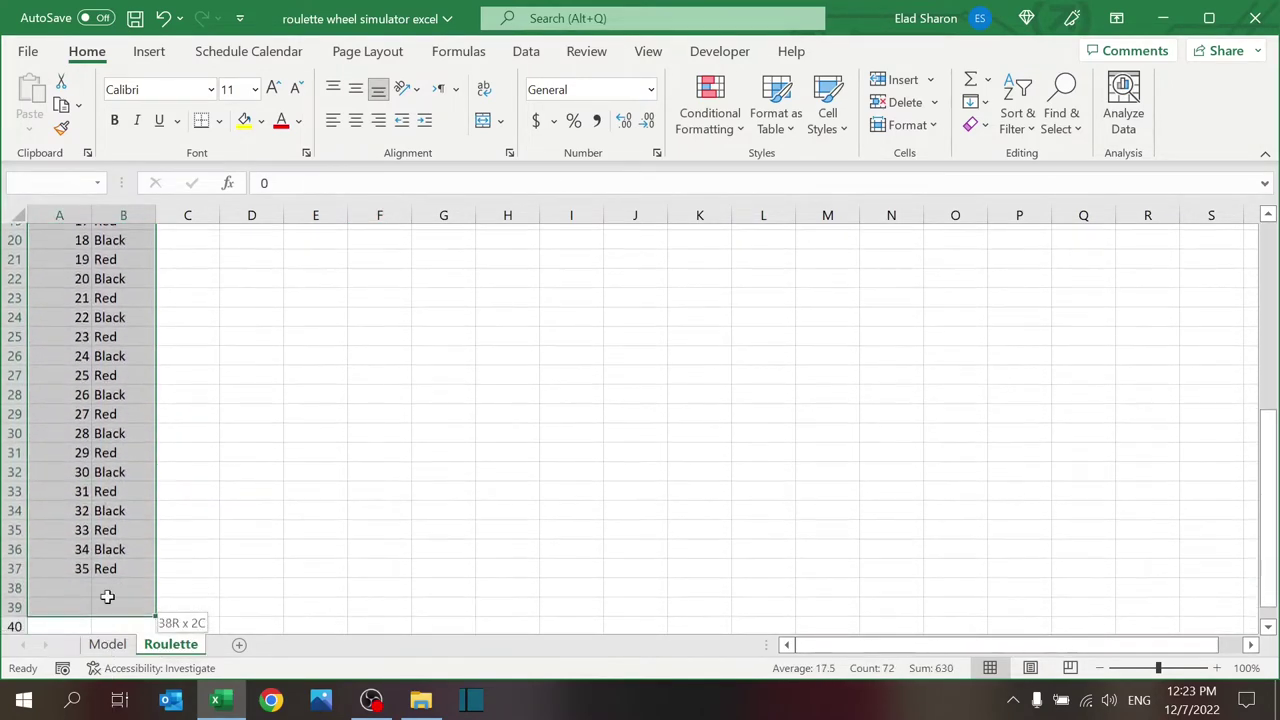
pyautogui.click(110, 547)
pyautogui.press('Up')
pyautogui.press('Up')
pyautogui.press('Up')
pyautogui.press('Up')
pyautogui.press('Up')
pyautogui.press('Up')
pyautogui.press('Up')
pyautogui.press('Up')
pyautogui.press('Up')
pyautogui.press('Up')
pyautogui.press('Up')
pyautogui.press('Up')
pyautogui.press('Up')
pyautogui.press('Up')
pyautogui.press('Up')
pyautogui.press('Up')
pyautogui.press('Up')
pyautogui.press('Up')
pyautogui.press('Up')
pyautogui.press('Up')
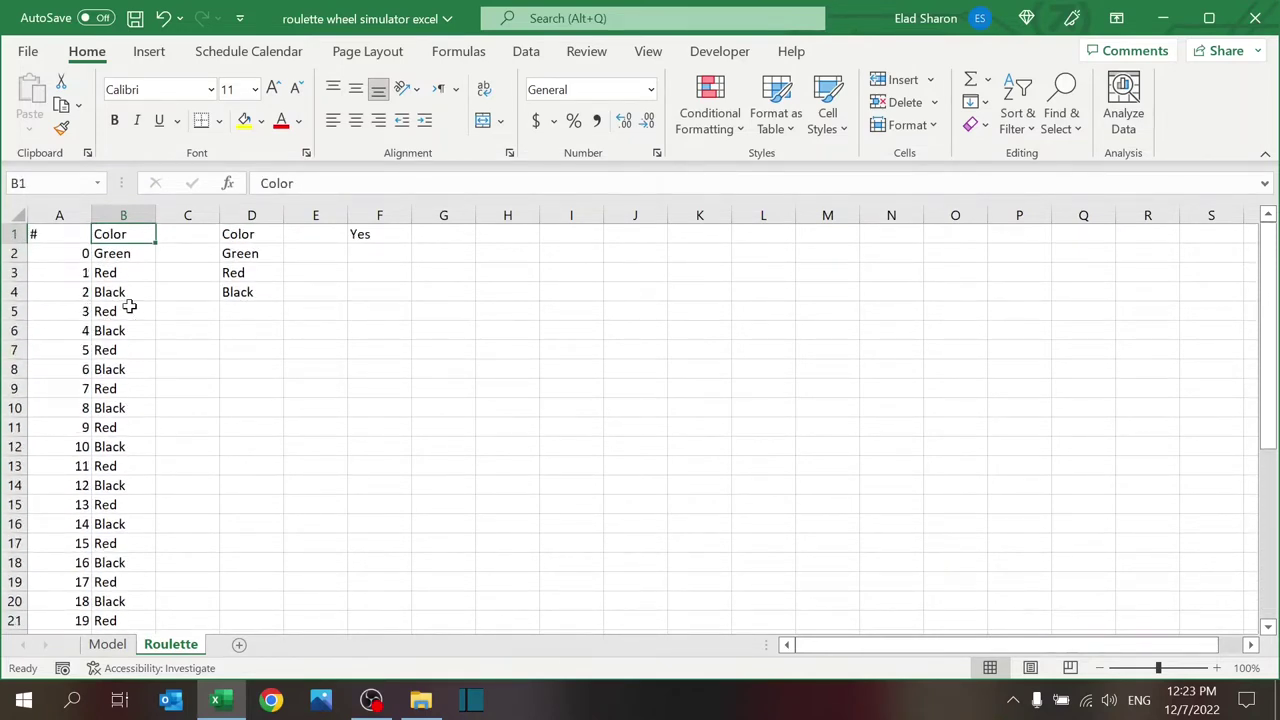
pyautogui.moveTo(271, 234); pyautogui.dragTo(260, 291)
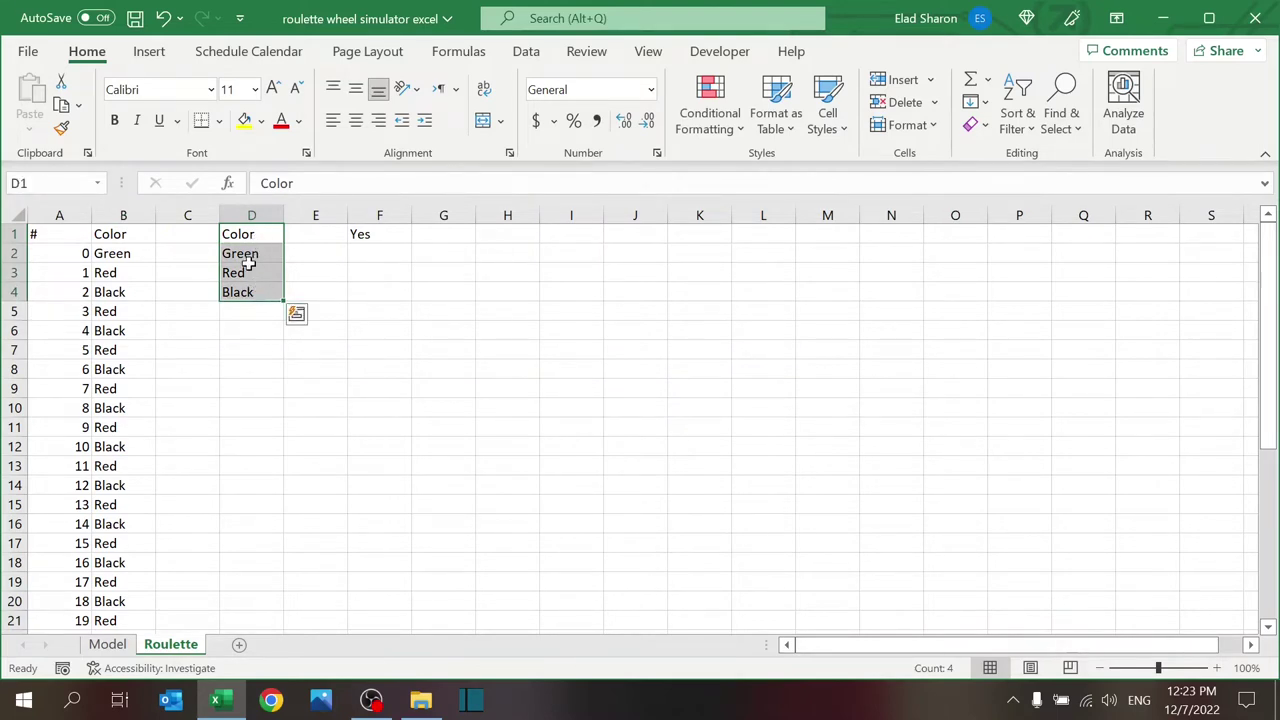
pyautogui.click(241, 290)
pyautogui.click(372, 234)
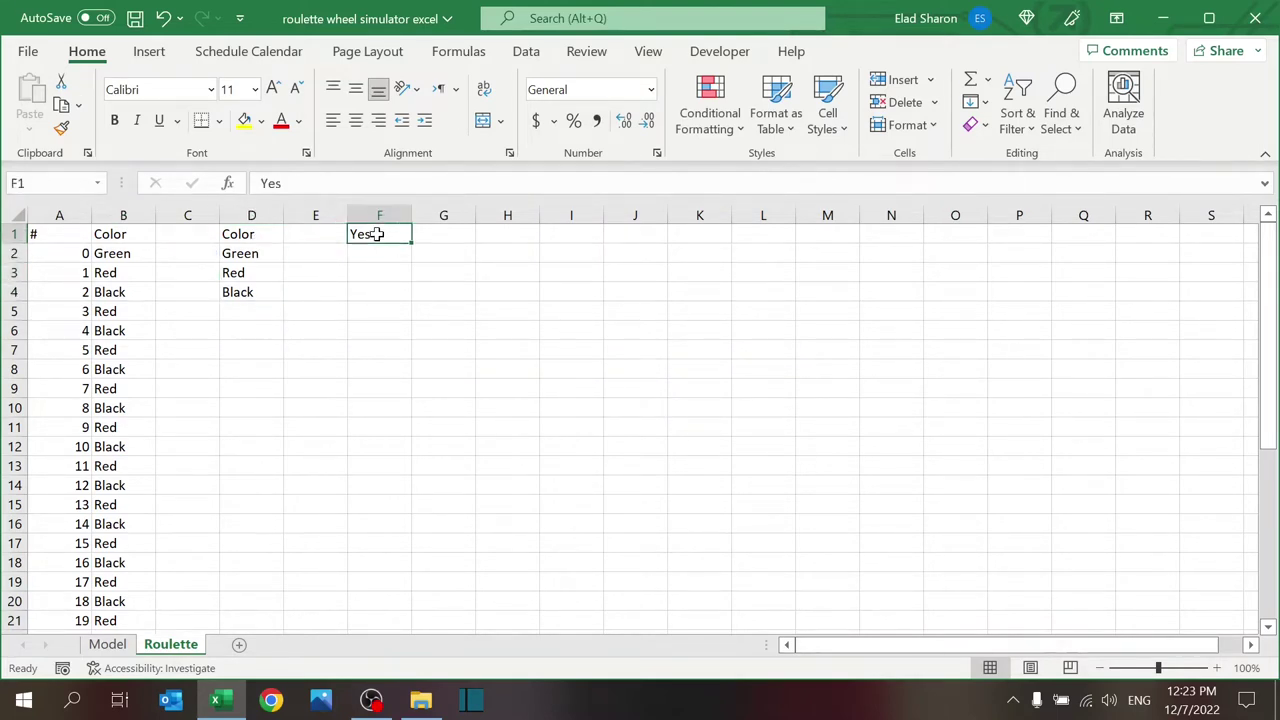
pyautogui.click(107, 644)
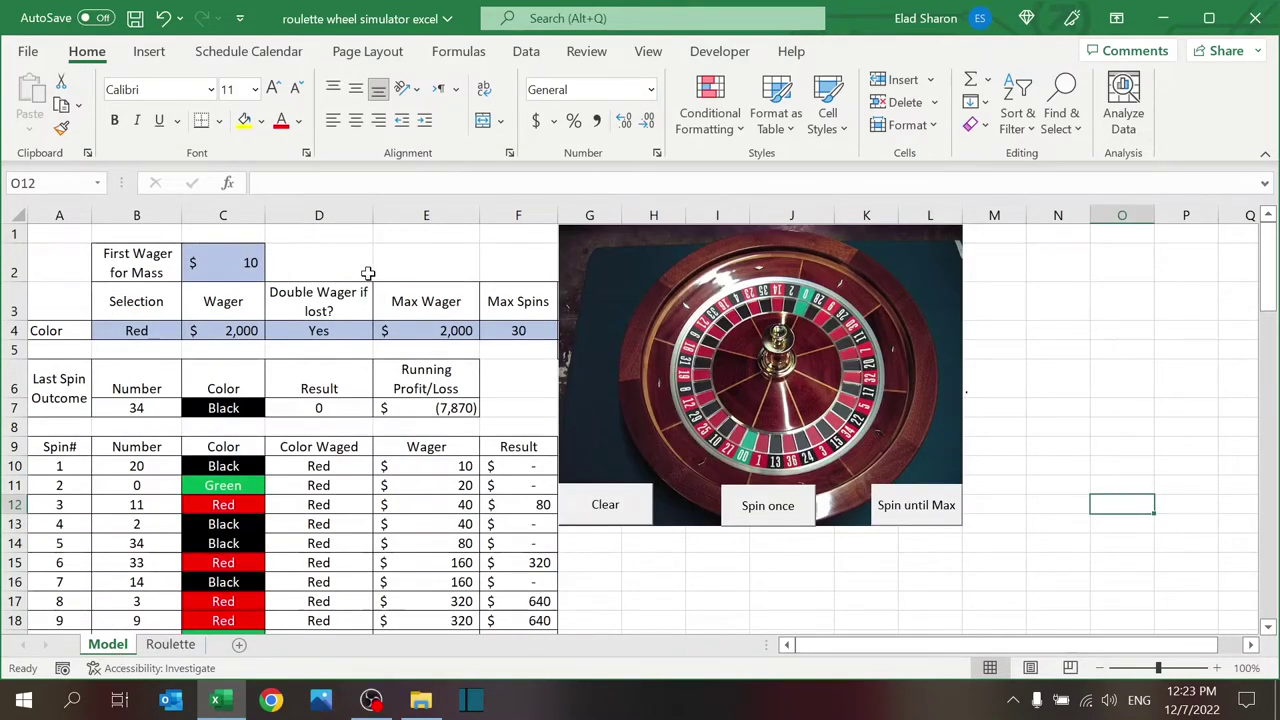
# Check the first wager of 10 and keep Red as the bet colour in B4.
pyautogui.click(226, 262)
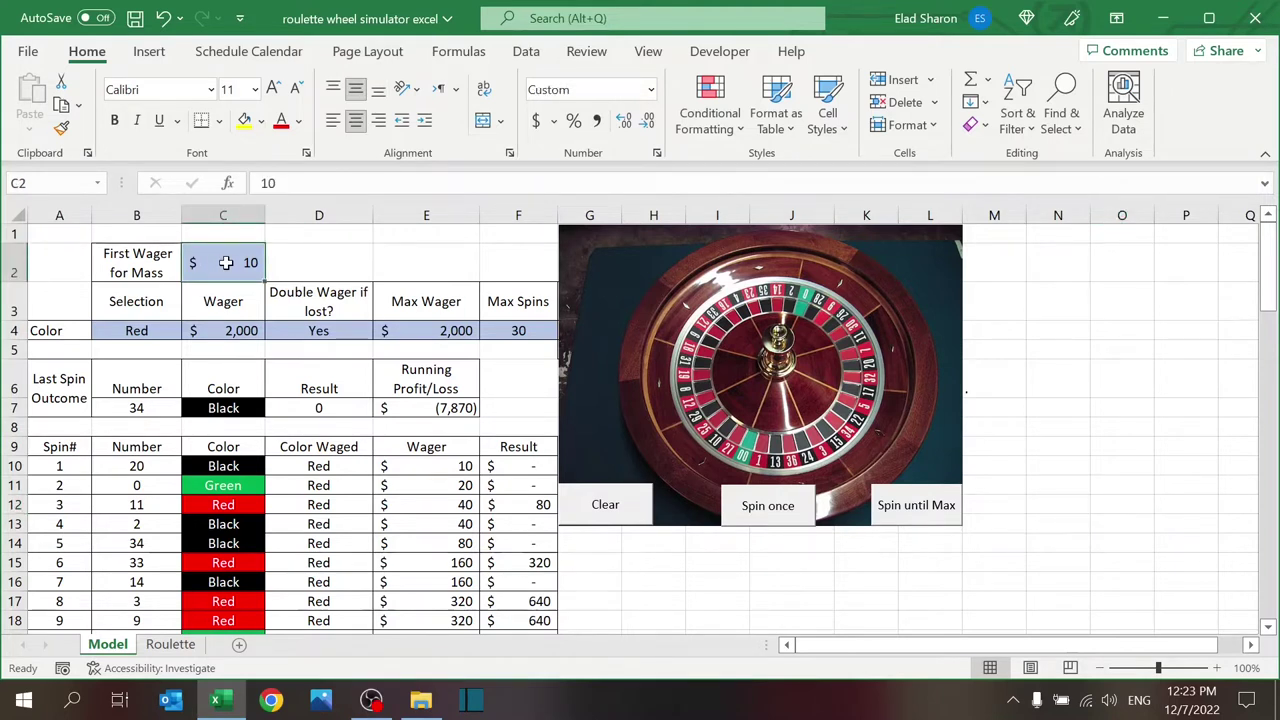
pyautogui.click(137, 273)
pyautogui.click(334, 255)
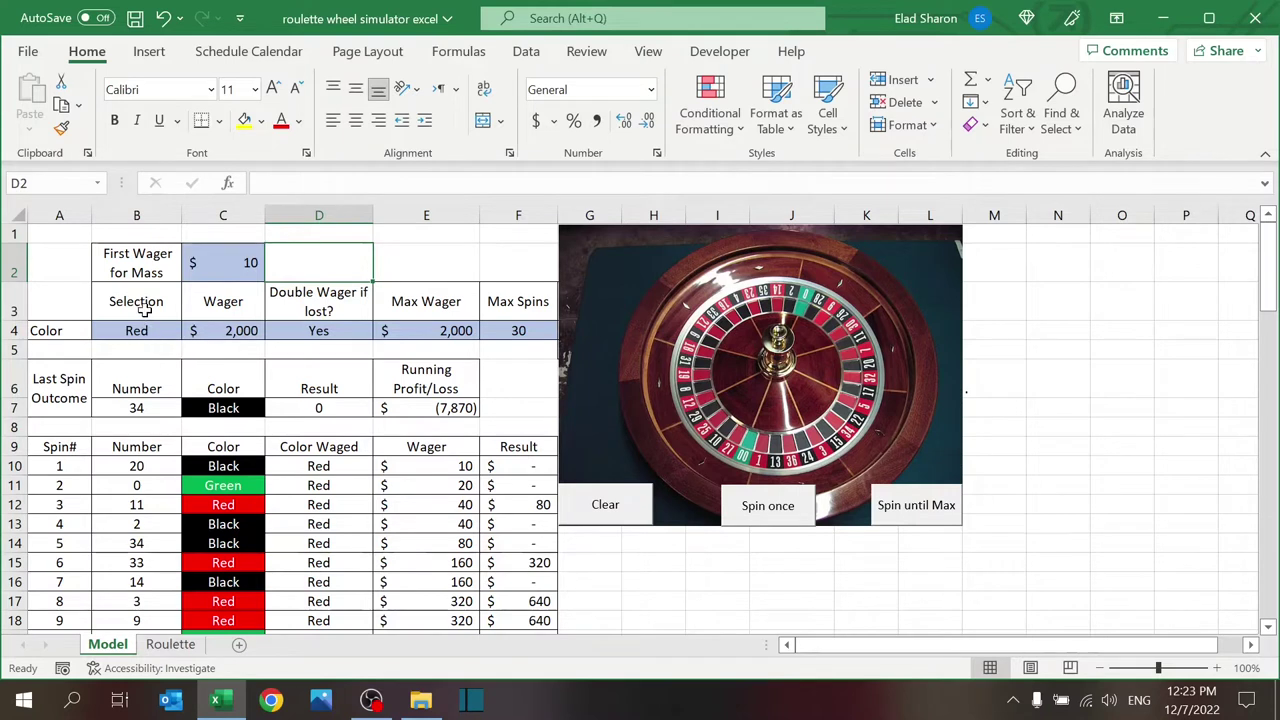
pyautogui.click(112, 331)
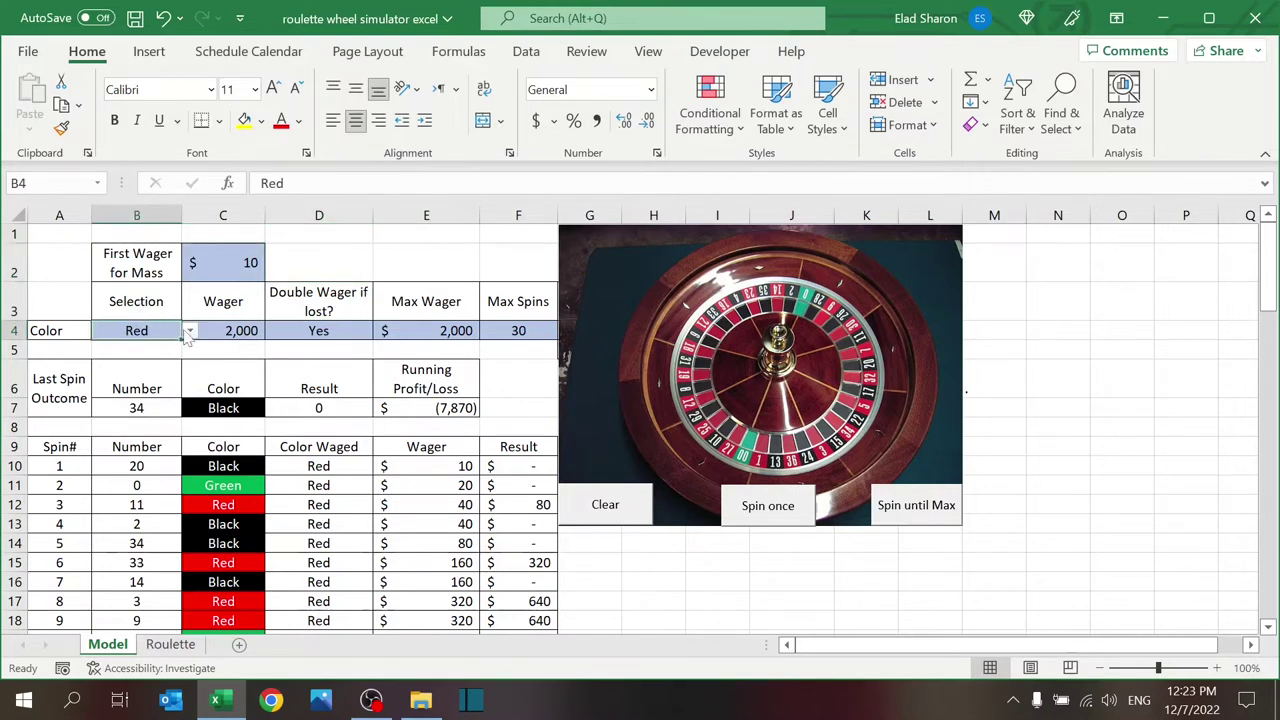
pyautogui.click(189, 330)
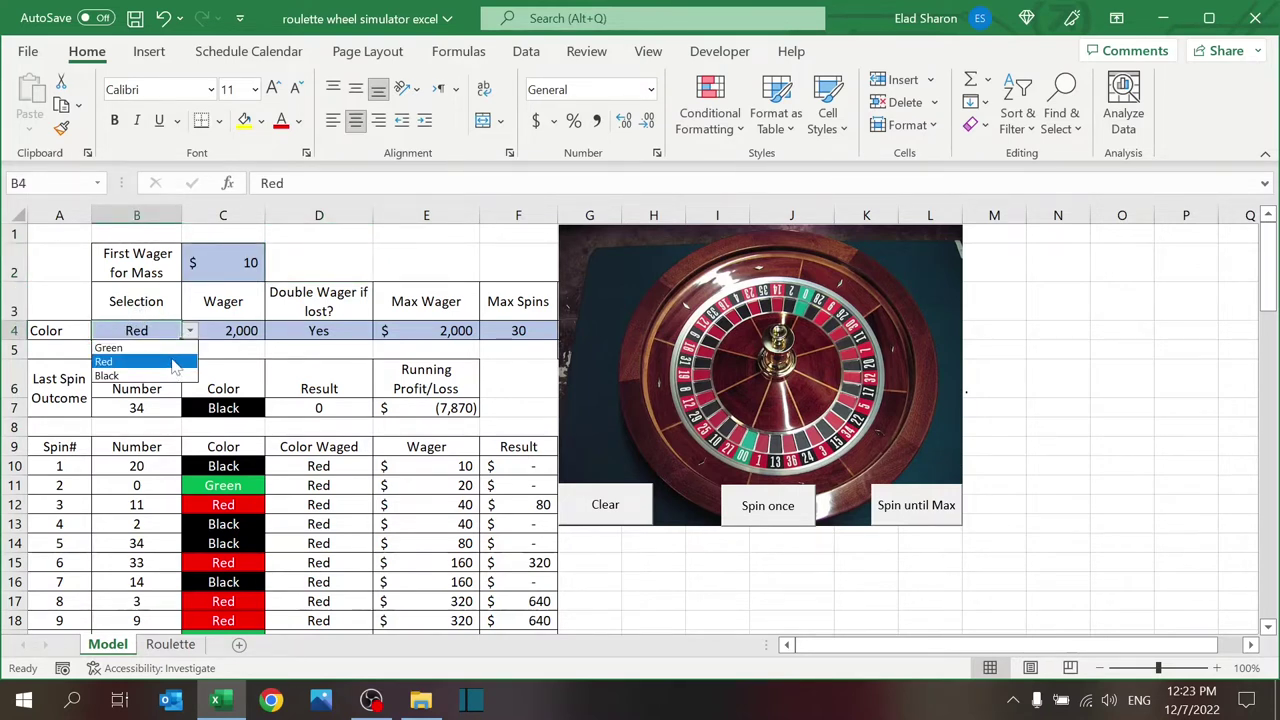
pyautogui.click(172, 362)
# Review the 2,000 wager, double-if-lost setting, 2,000 max wager and 30 max spins.
pyautogui.click(233, 330)
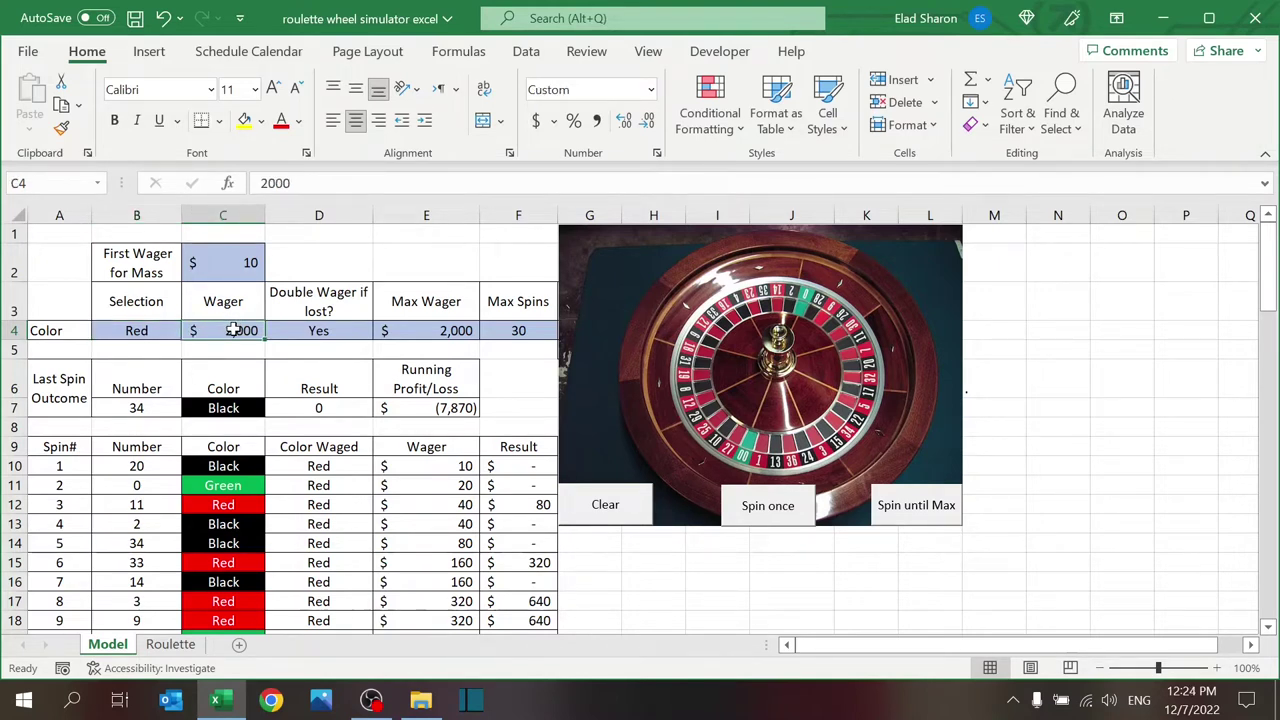
pyautogui.click(338, 331)
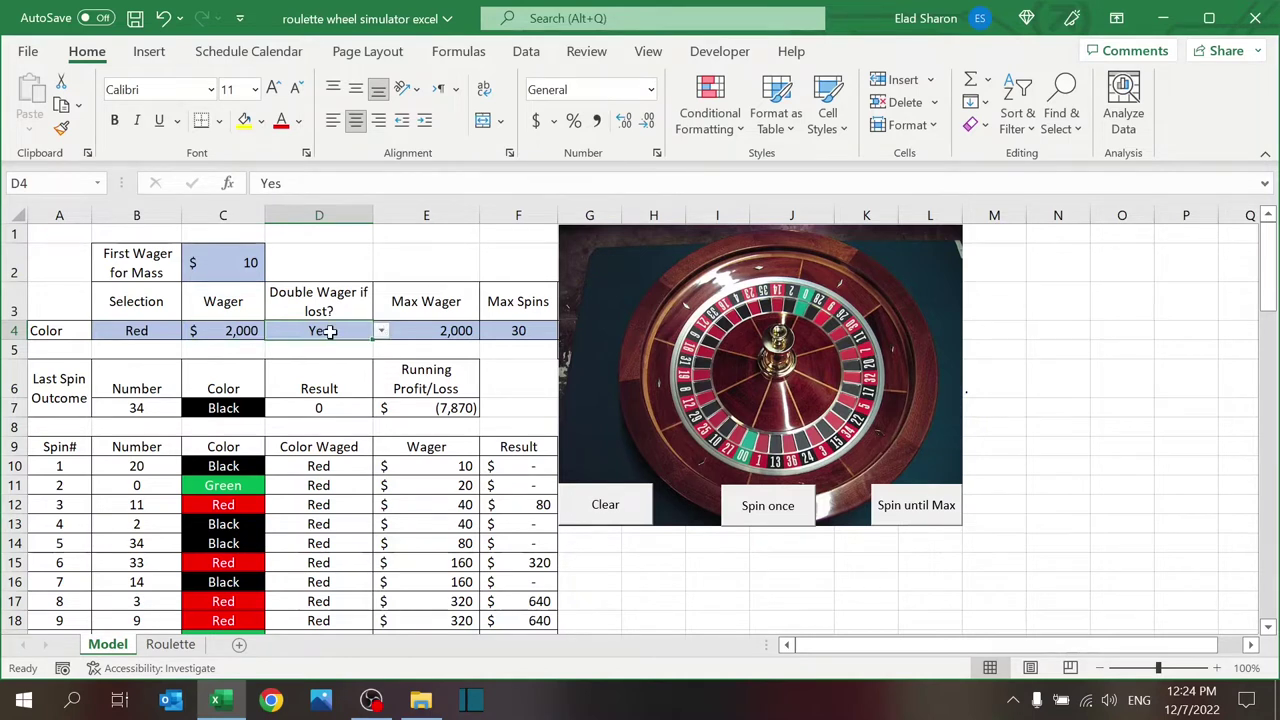
pyautogui.click(330, 333)
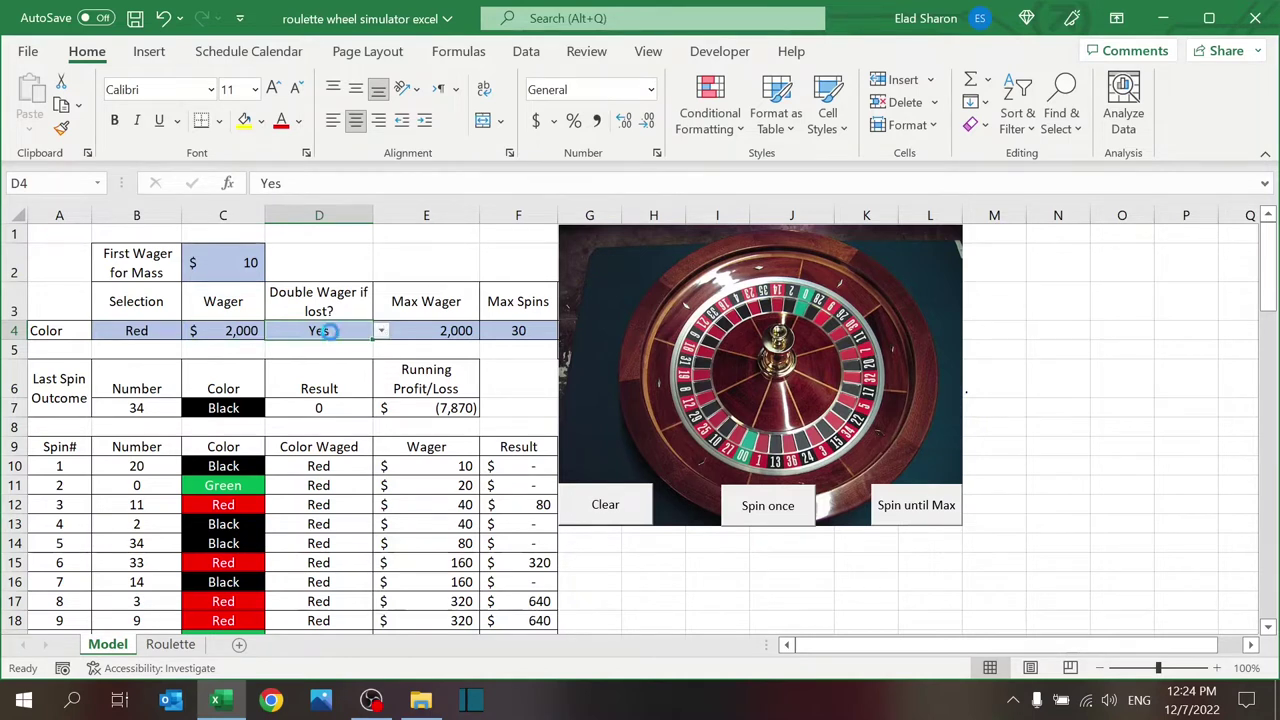
pyautogui.click(447, 331)
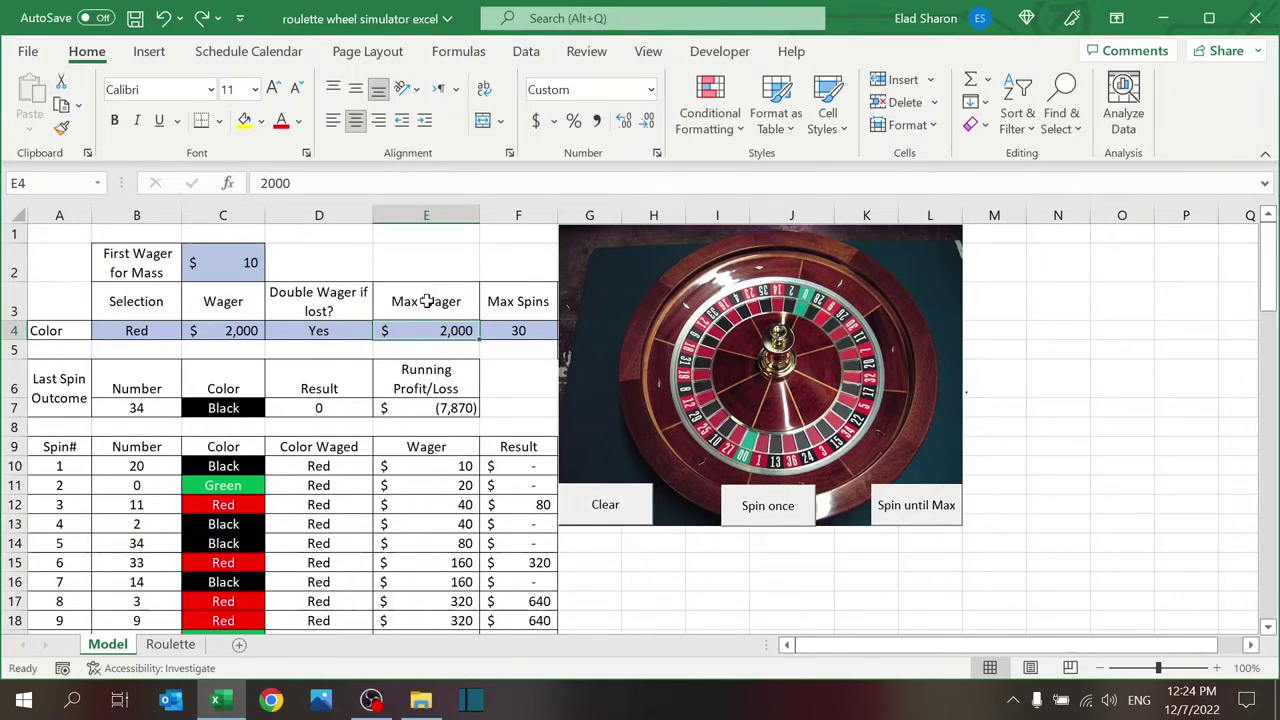
pyautogui.click(505, 315)
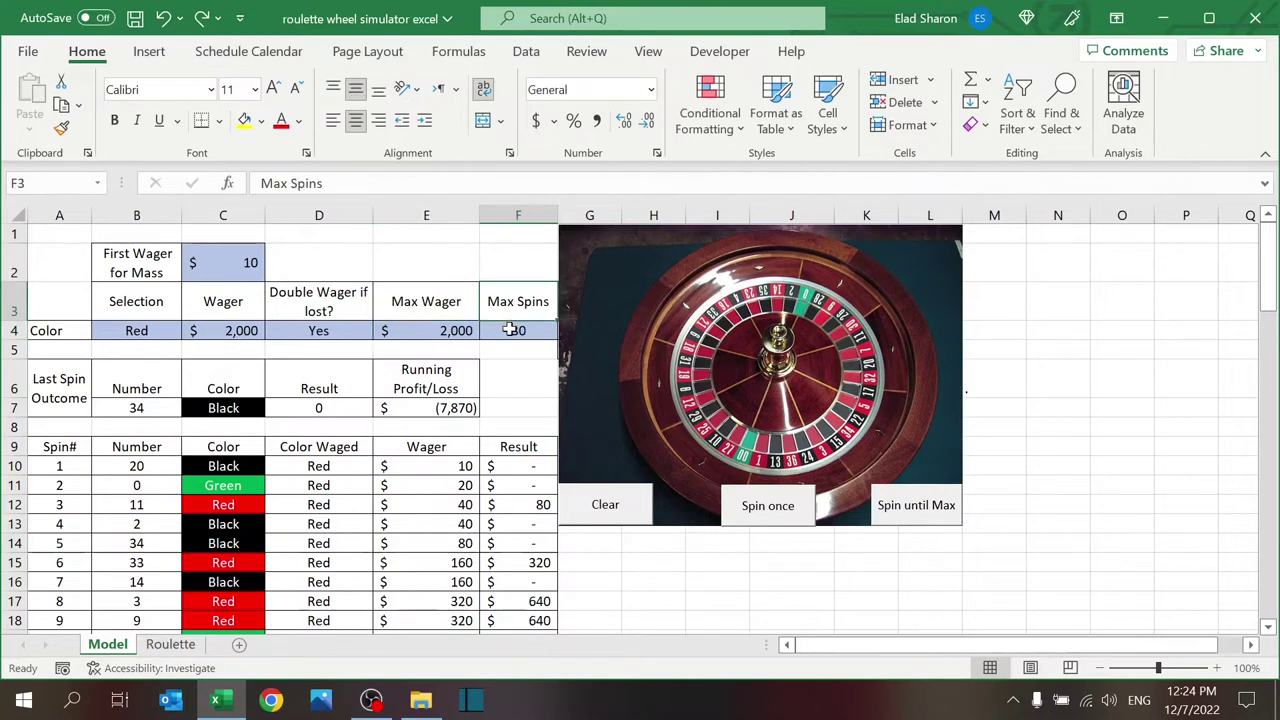
pyautogui.click(510, 331)
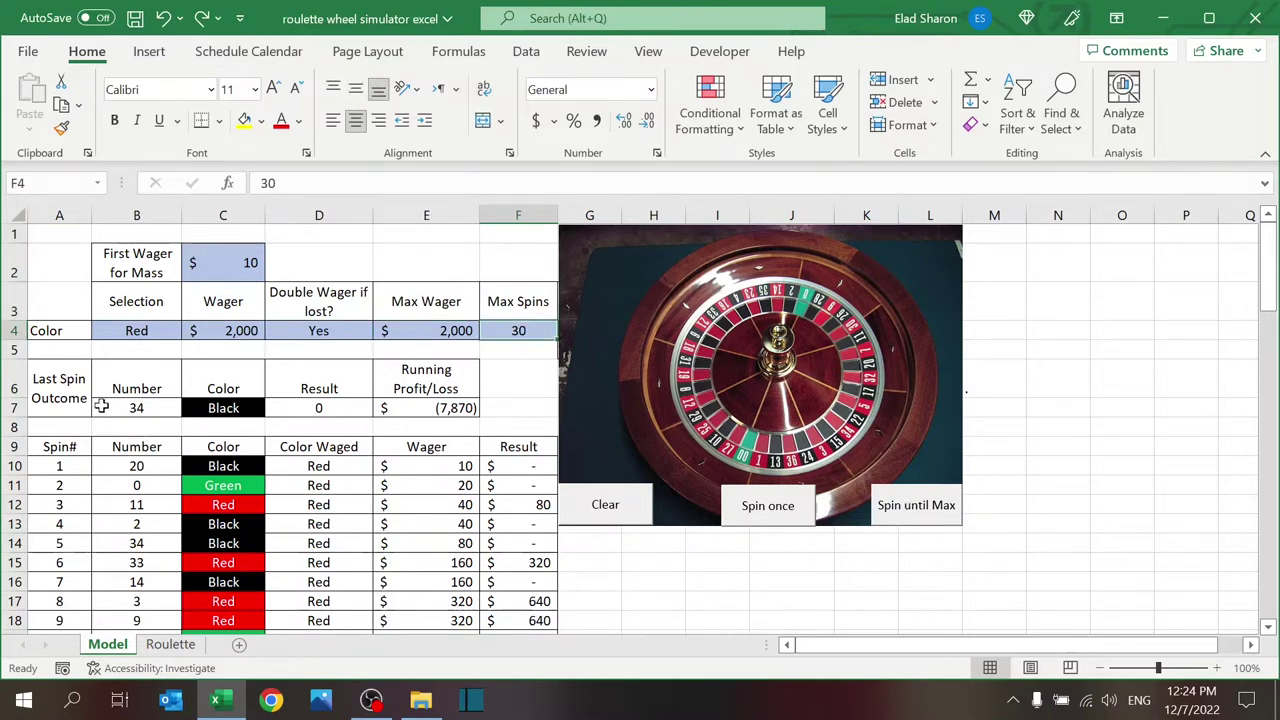
# Inspect the Last Spin Outcome formulas, the E7 running profit/loss and the spin table wagers.
pyautogui.moveTo(56, 382); pyautogui.dragTo(305, 386)
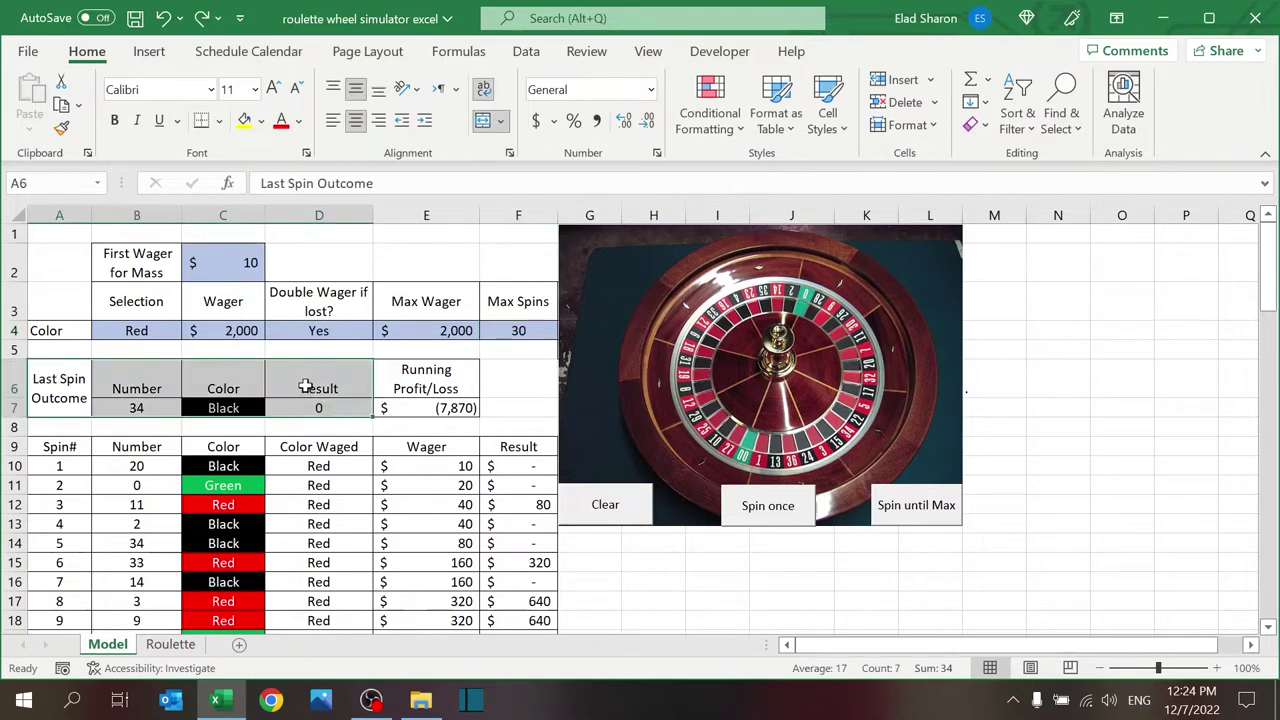
pyautogui.click(143, 407)
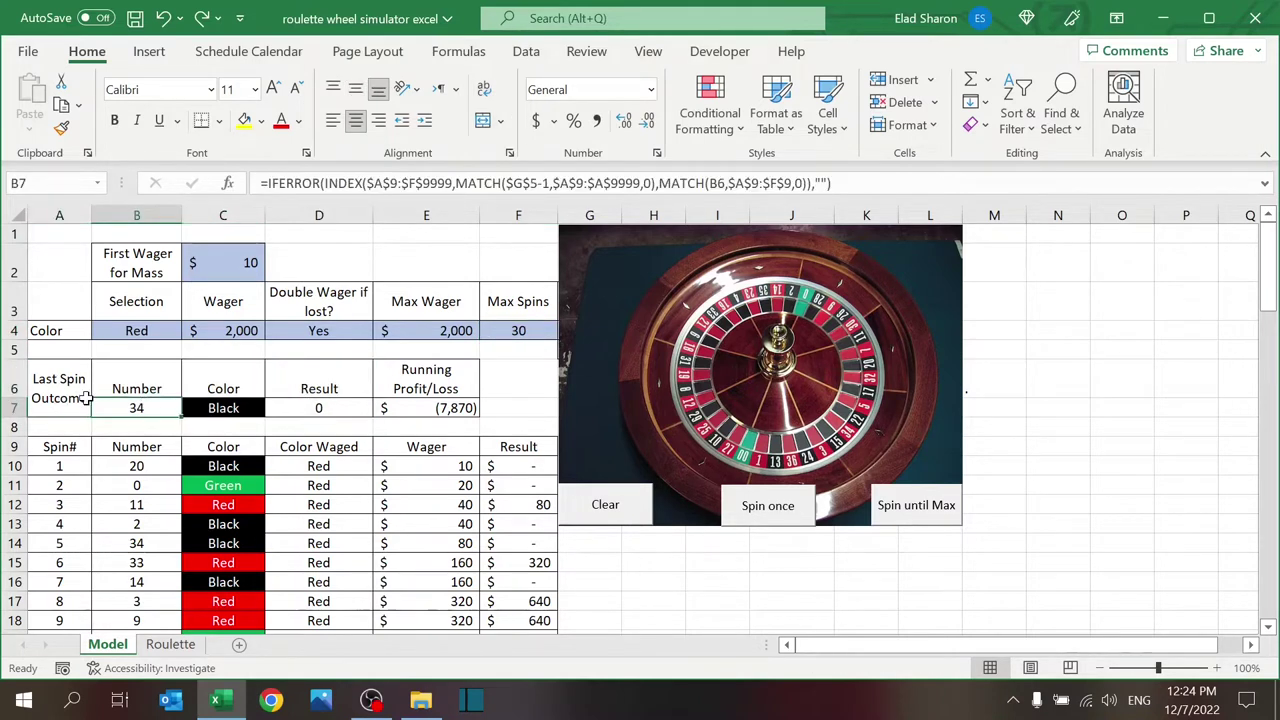
pyautogui.click(242, 404)
pyautogui.click(317, 413)
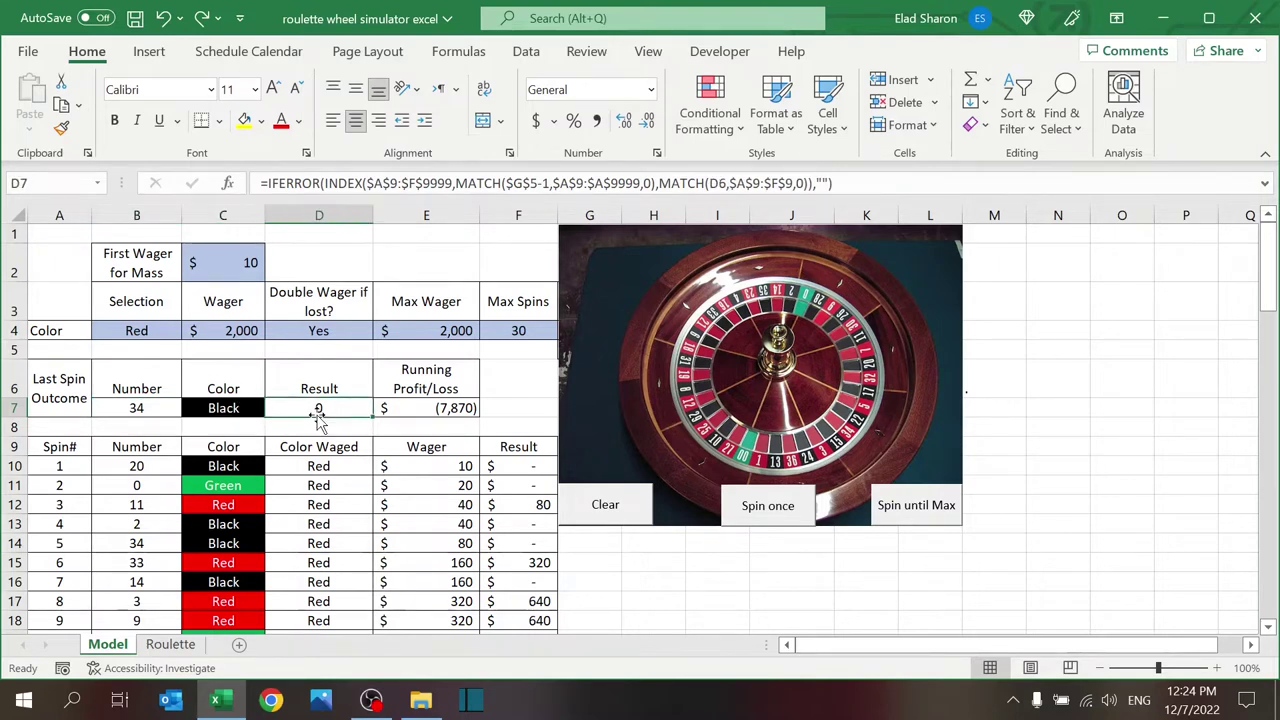
pyautogui.click(463, 424)
pyautogui.click(466, 408)
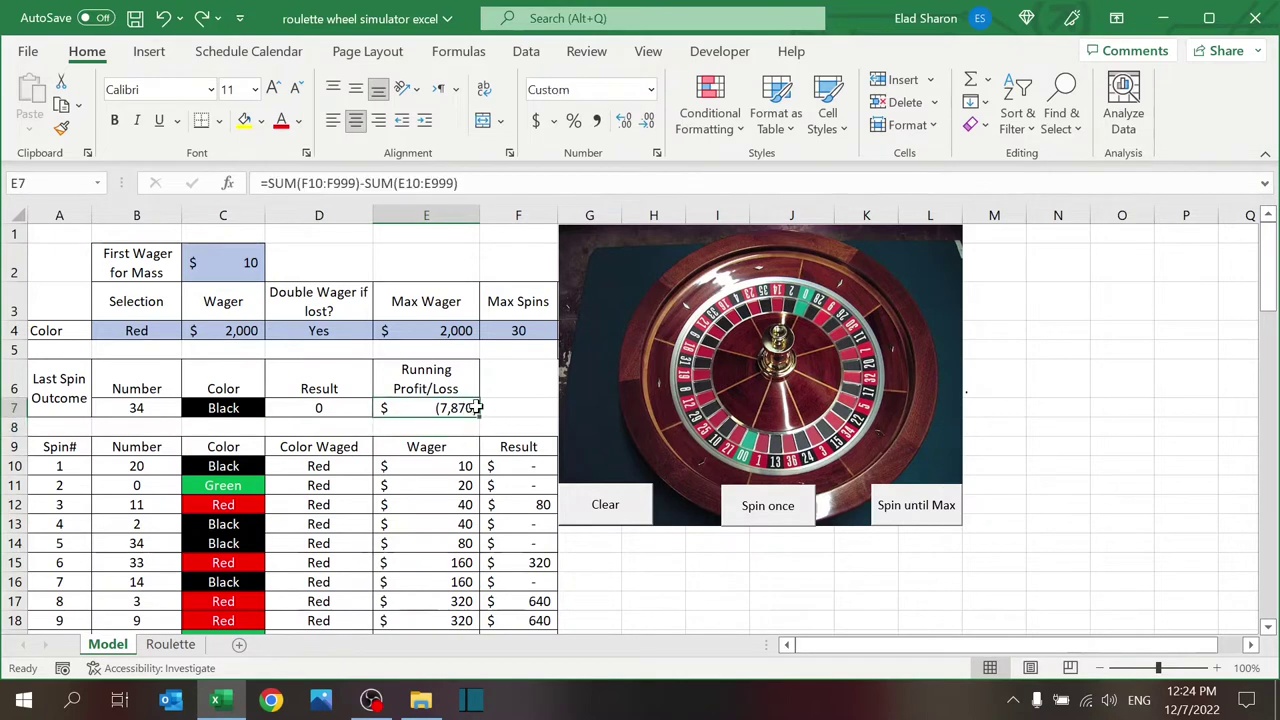
pyautogui.click(501, 409)
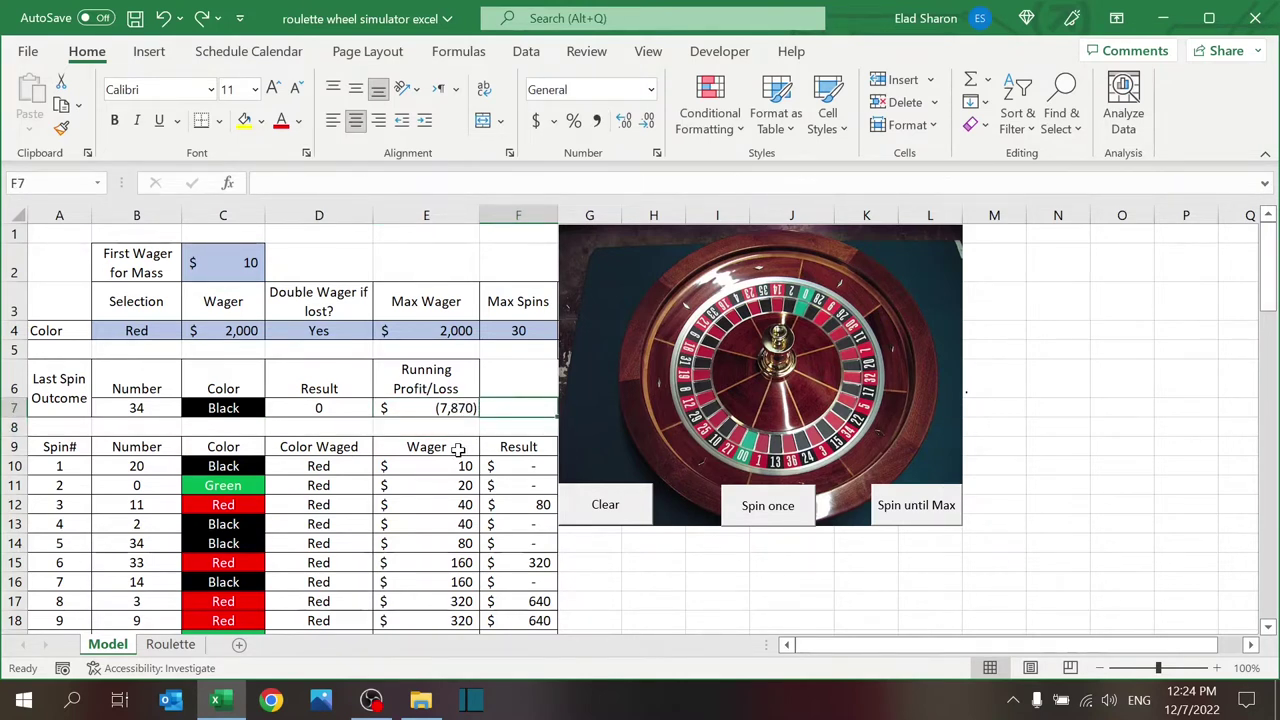
pyautogui.click(408, 504)
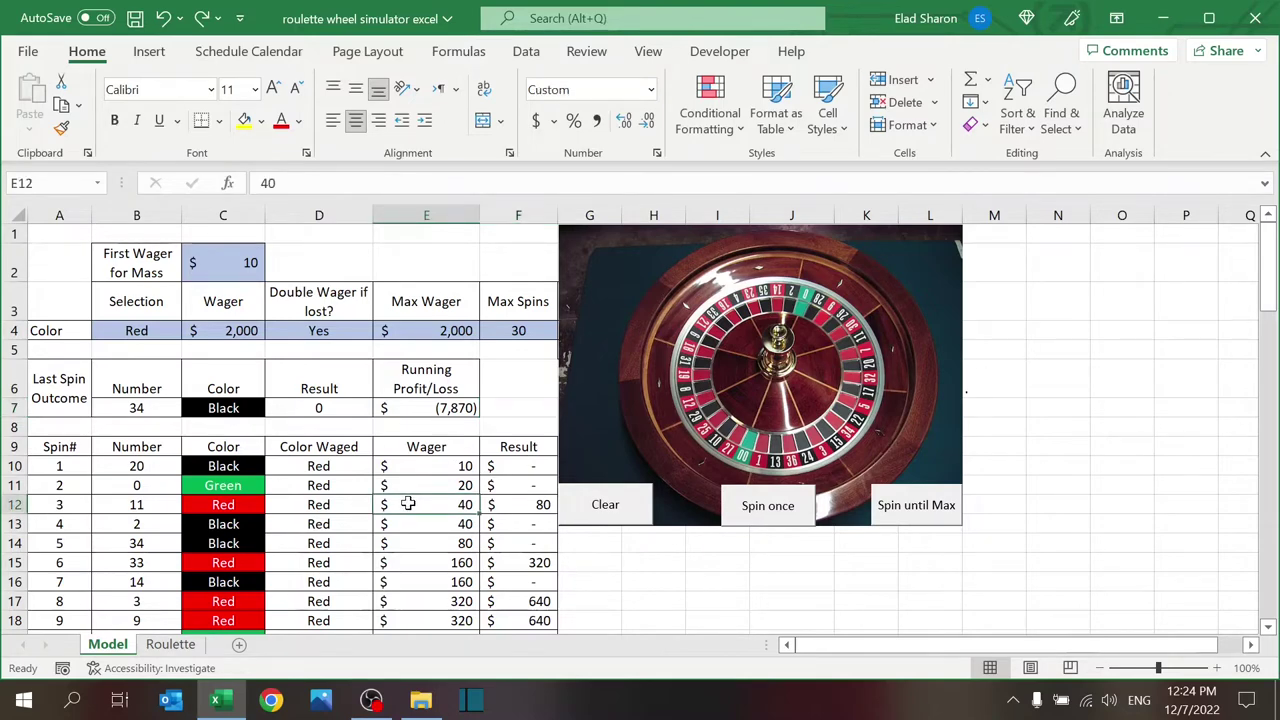
pyautogui.press('pagedown')
pyautogui.press('pagedown')
pyautogui.press('pageup')
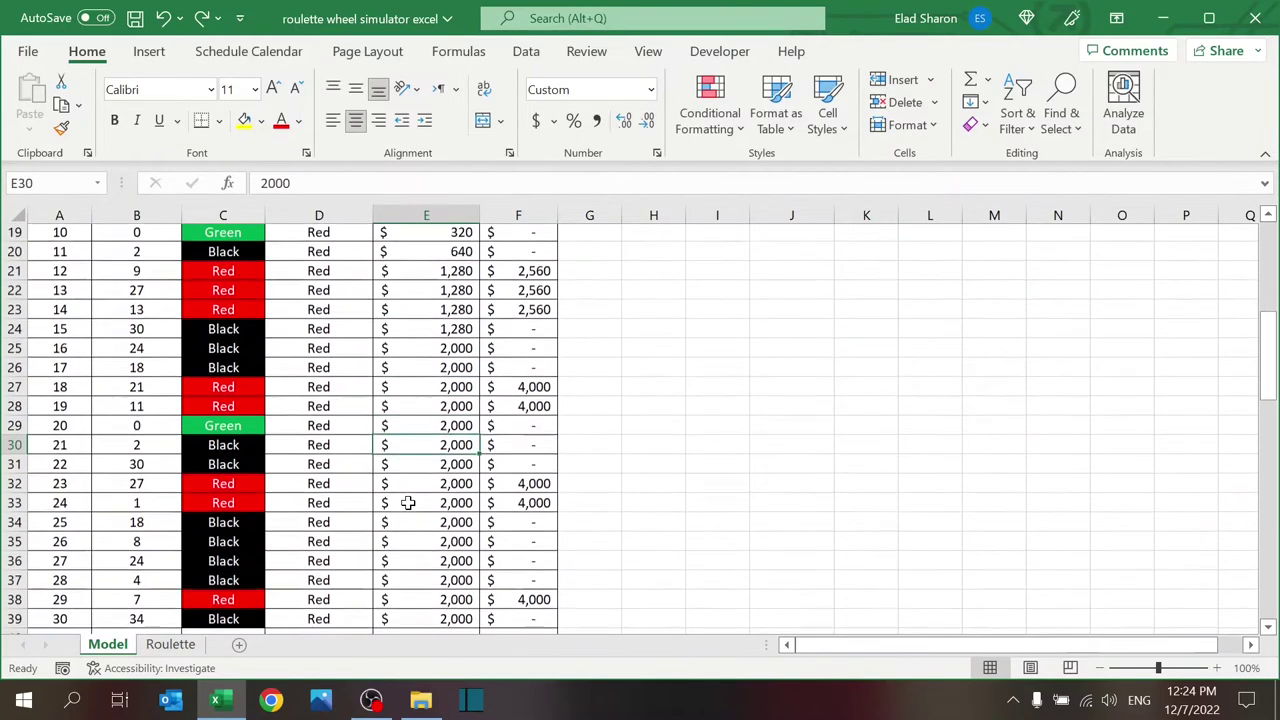
pyautogui.press('pageup')
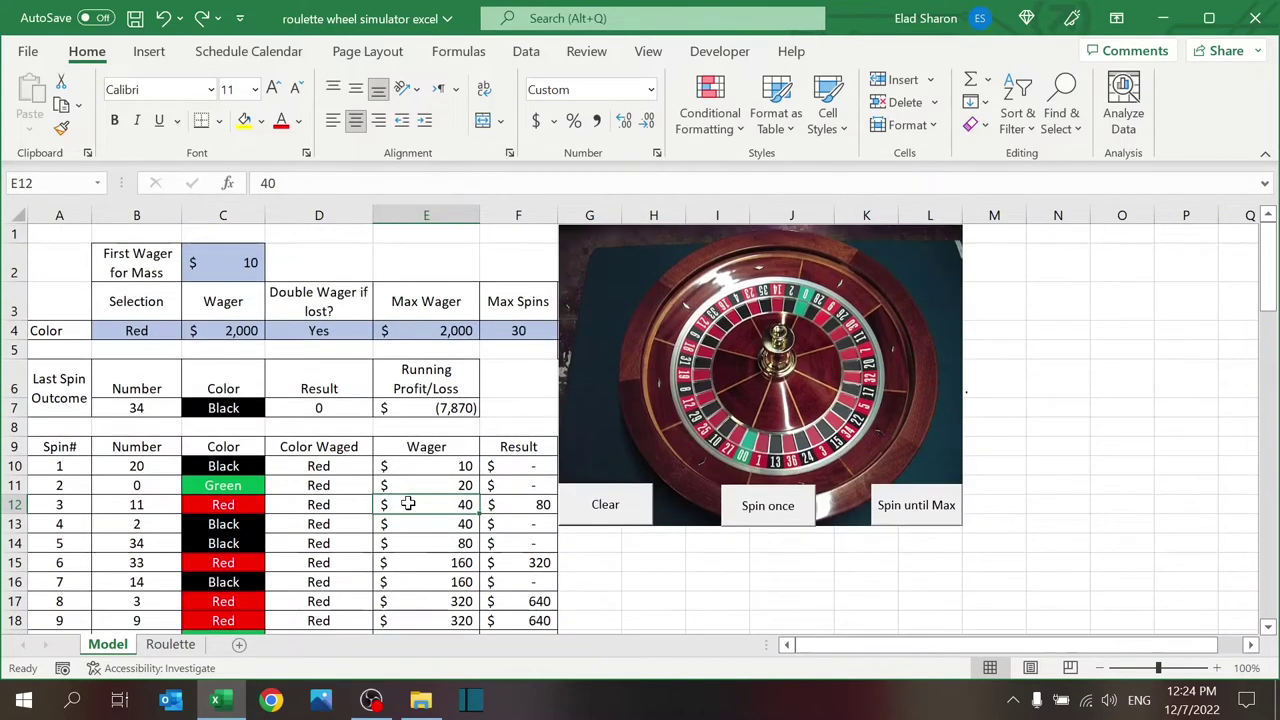
# Test Clear and Spin once, then clear and log a first spin of 21 Red.
pyautogui.click(619, 517)
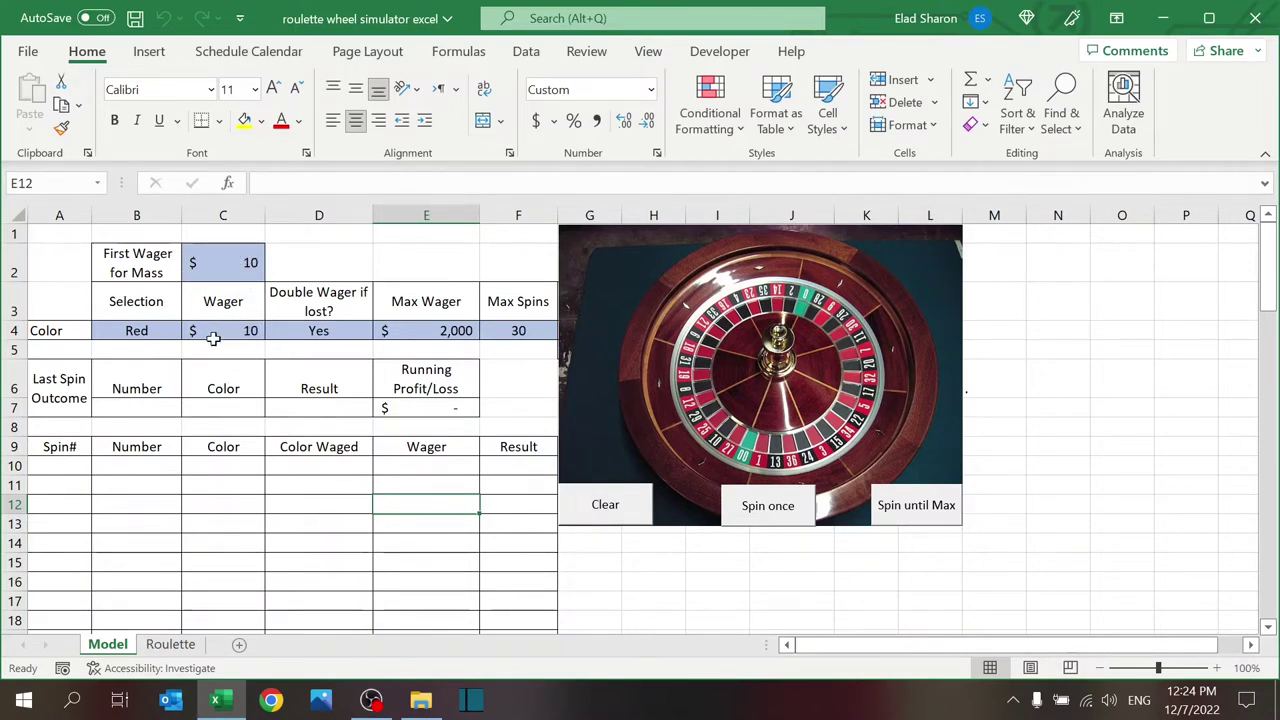
pyautogui.click(756, 514)
pyautogui.click(756, 514)
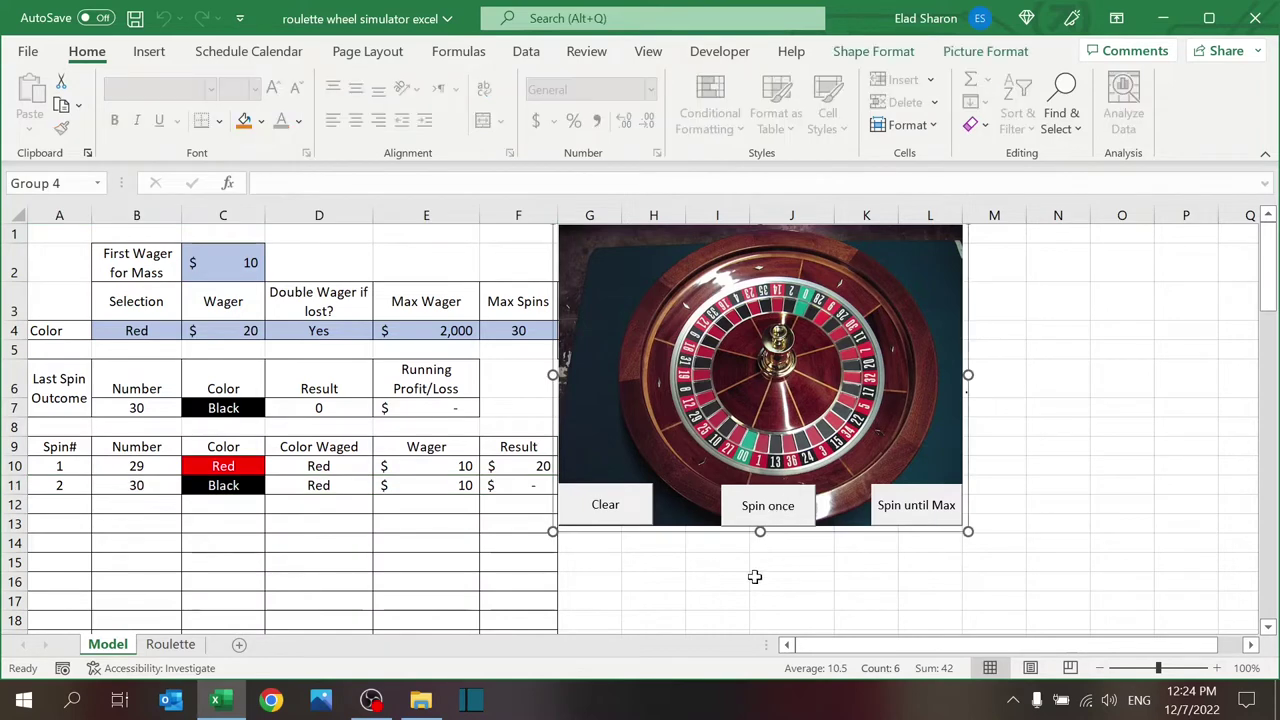
pyautogui.click(770, 514)
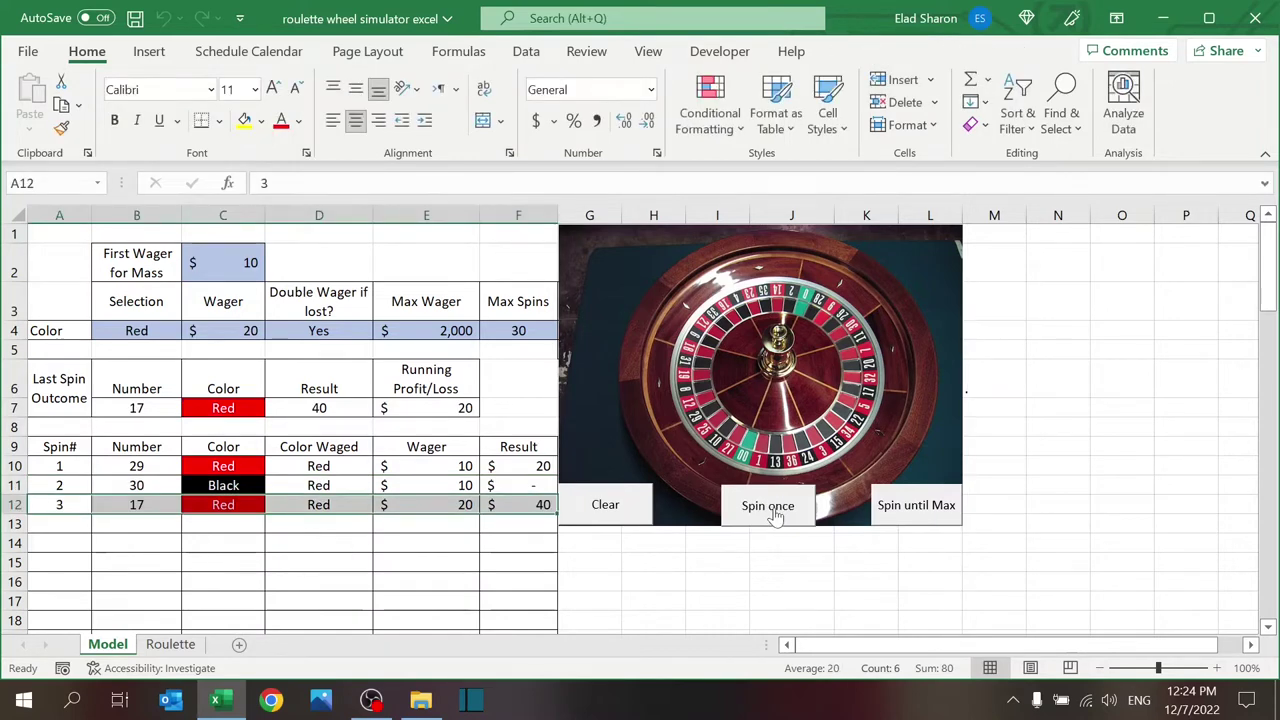
pyautogui.click(612, 508)
pyautogui.click(782, 515)
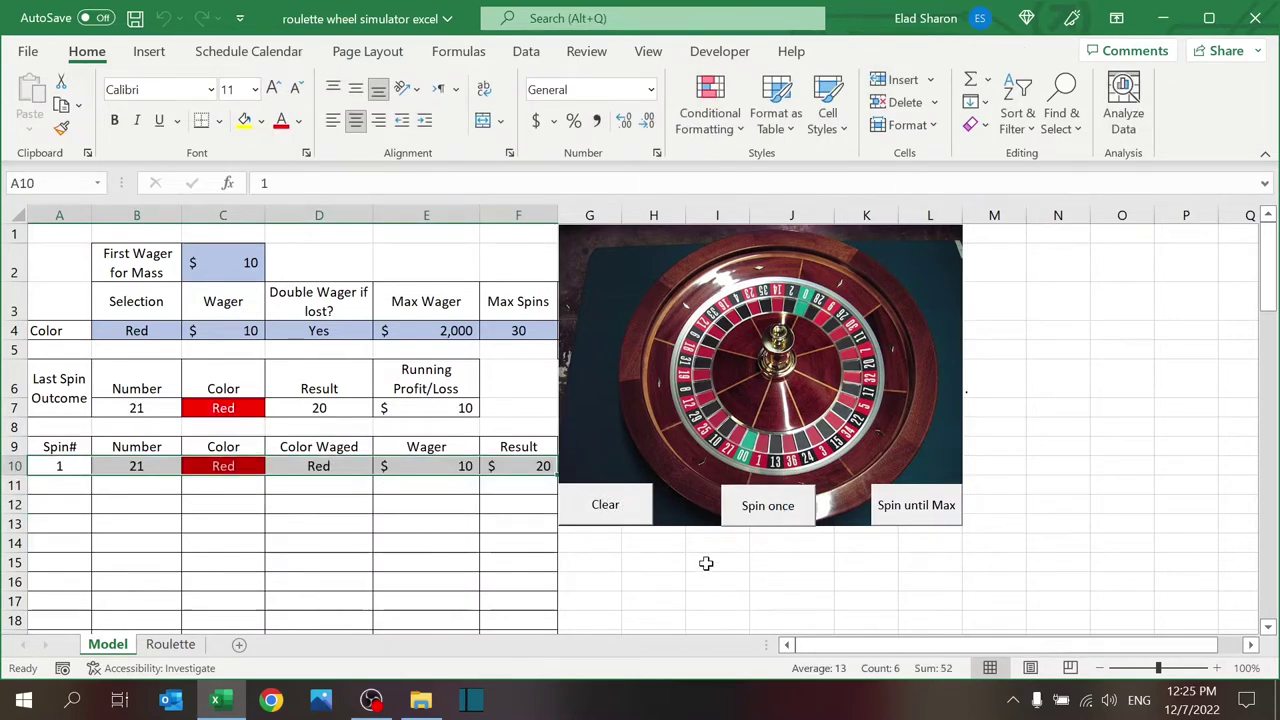
pyautogui.click(457, 543)
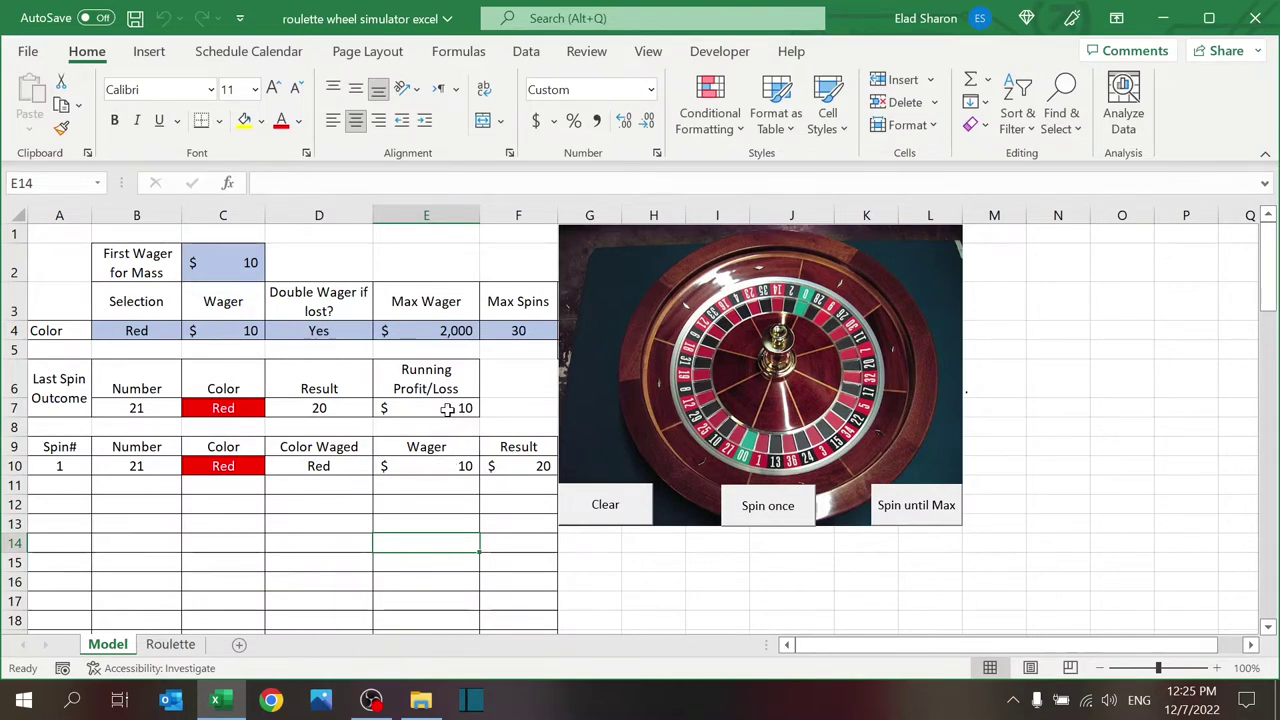
# Spin once five more times to log spins 2 through 6.
pyautogui.click(745, 510)
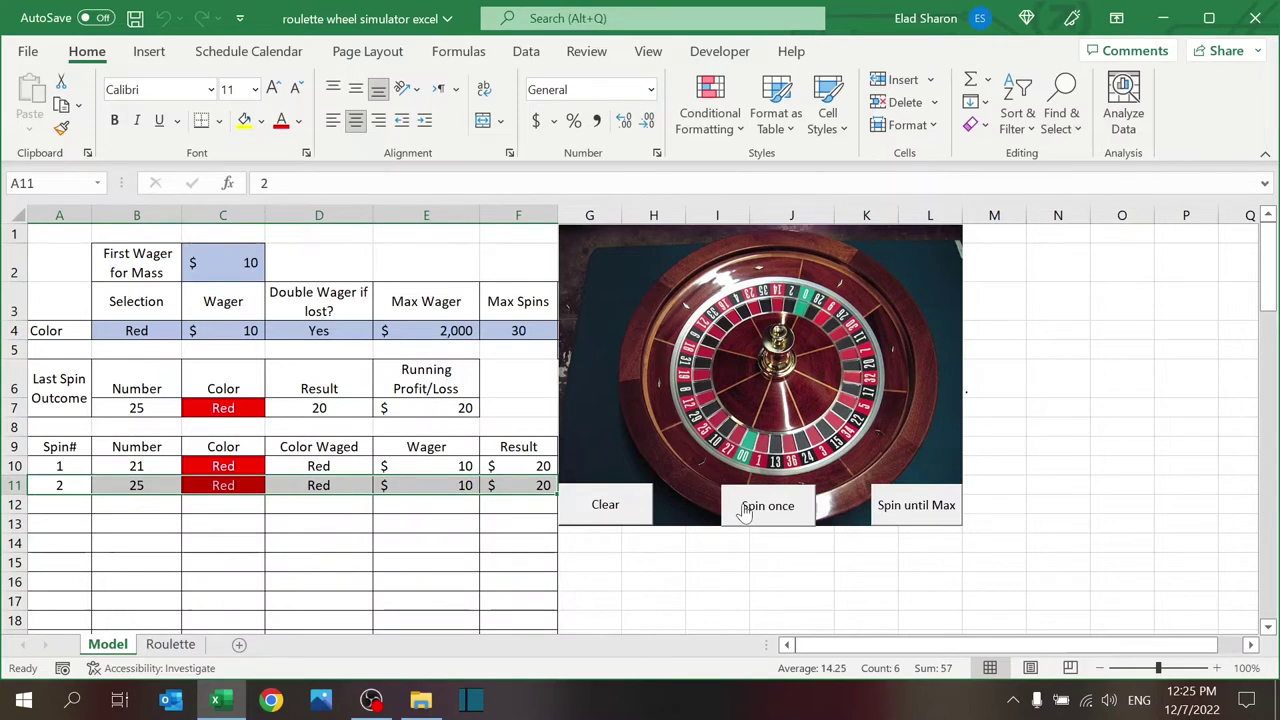
pyautogui.click(745, 510)
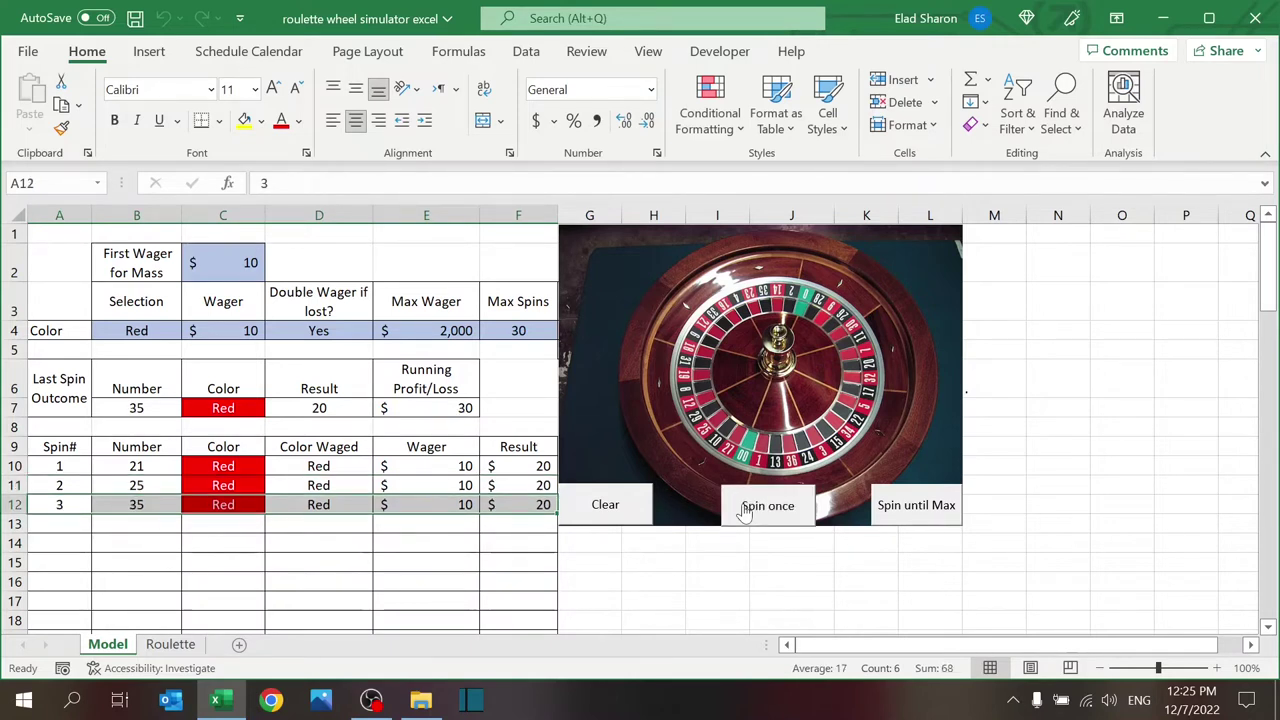
pyautogui.click(745, 510)
pyautogui.click(745, 510)
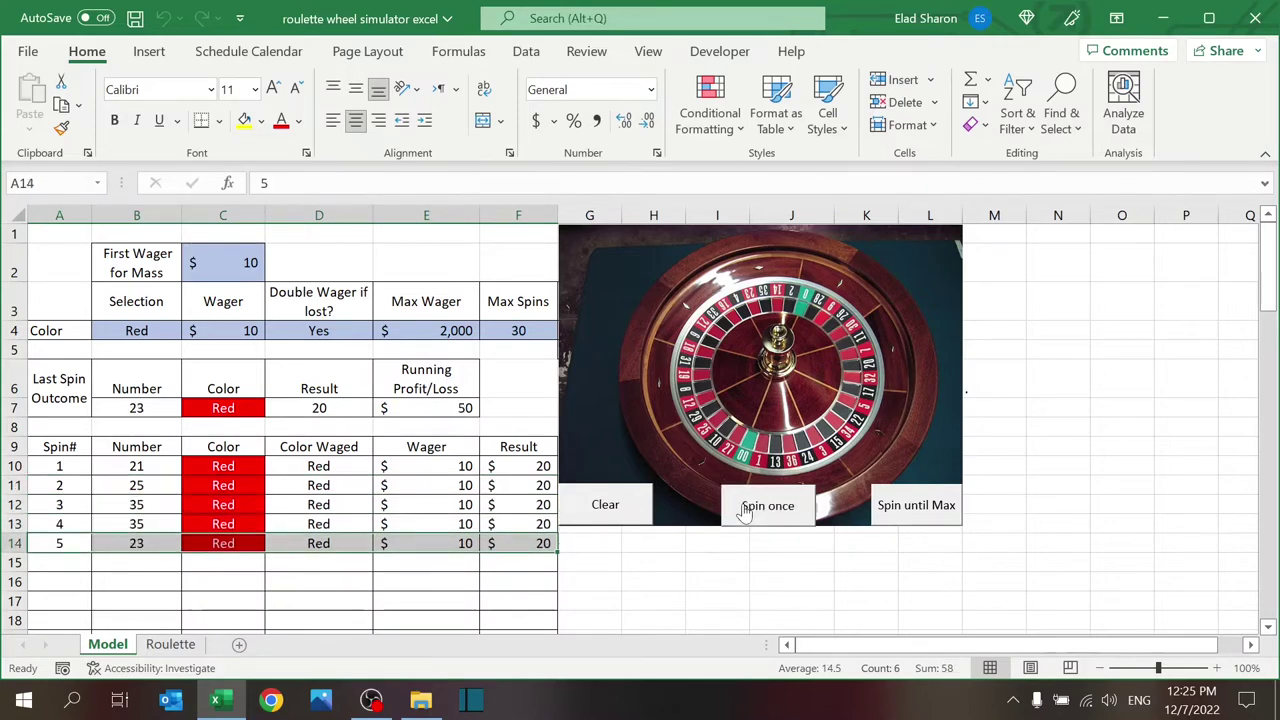
pyautogui.click(745, 510)
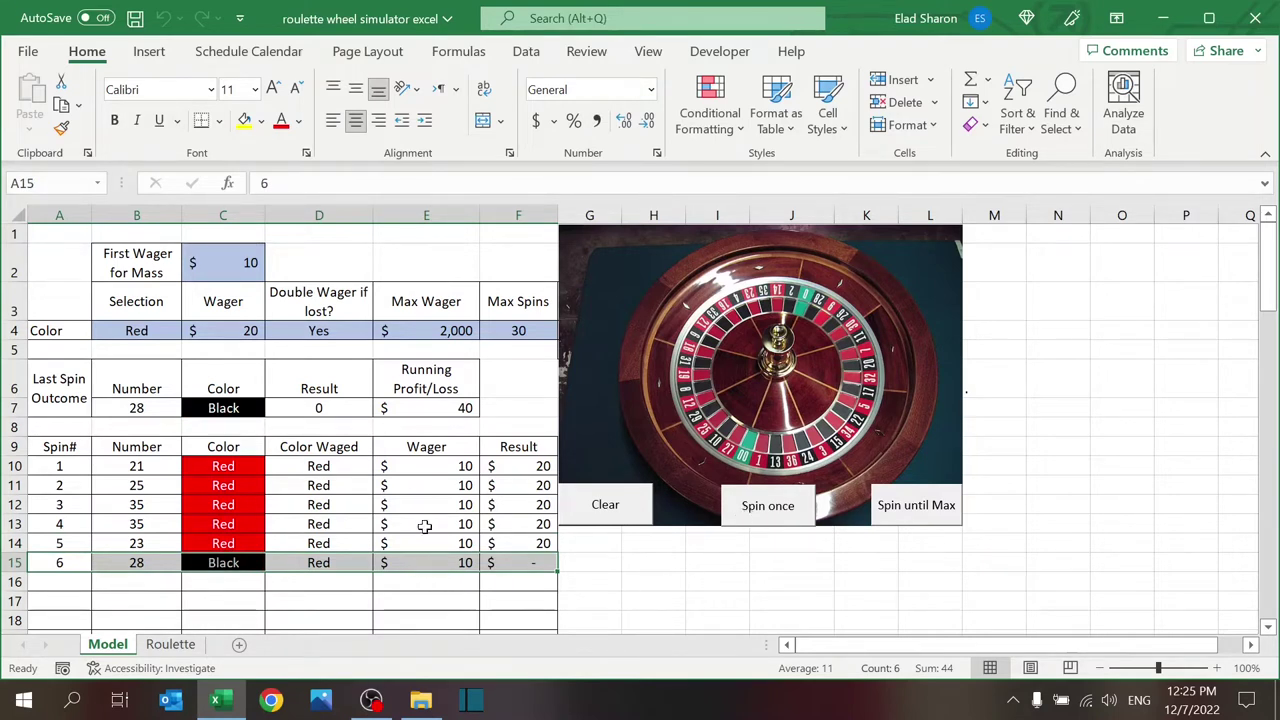
# Check wagers in E15 and C4 and doubling in D4, then clear and spin until max.
pyautogui.click(428, 562)
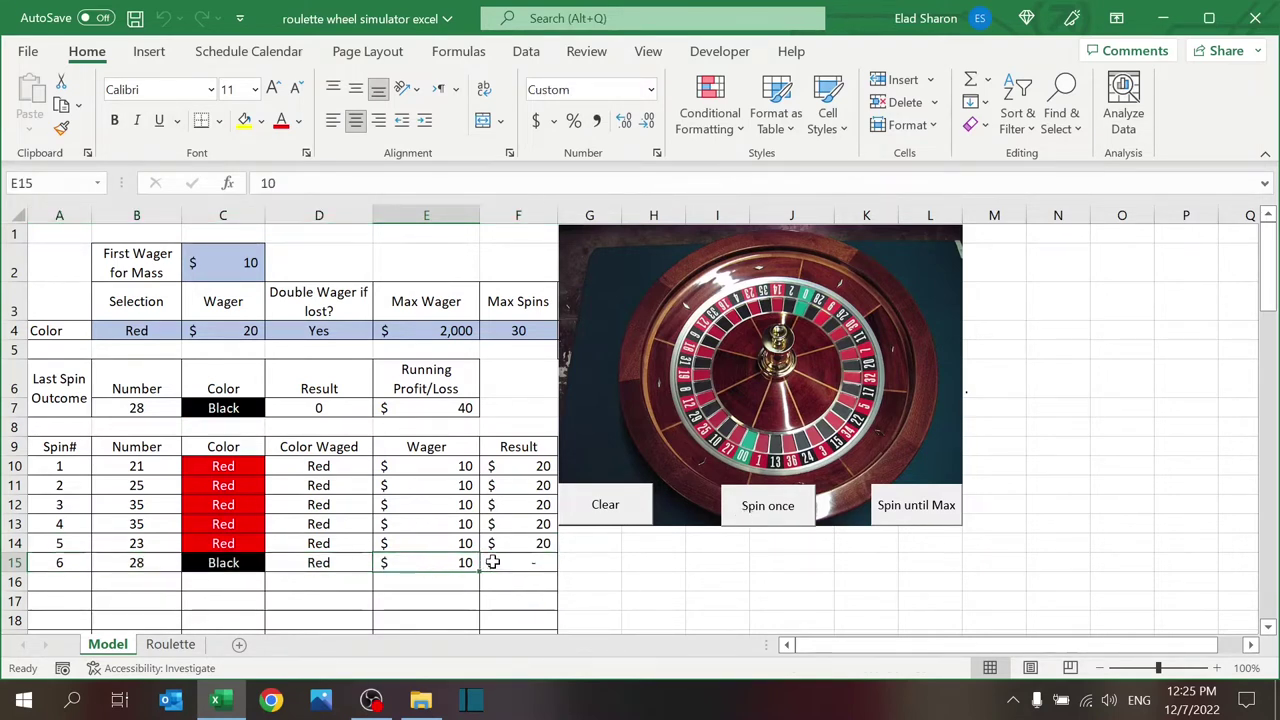
pyautogui.click(222, 330)
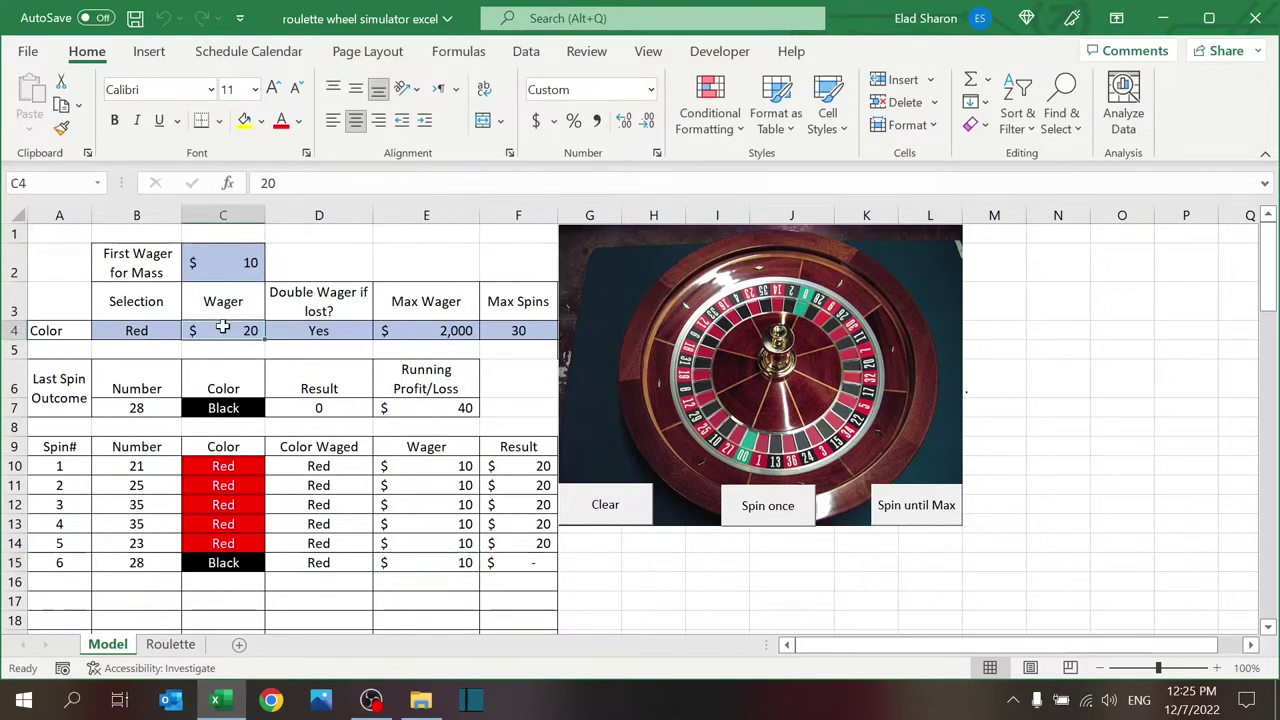
pyautogui.click(343, 333)
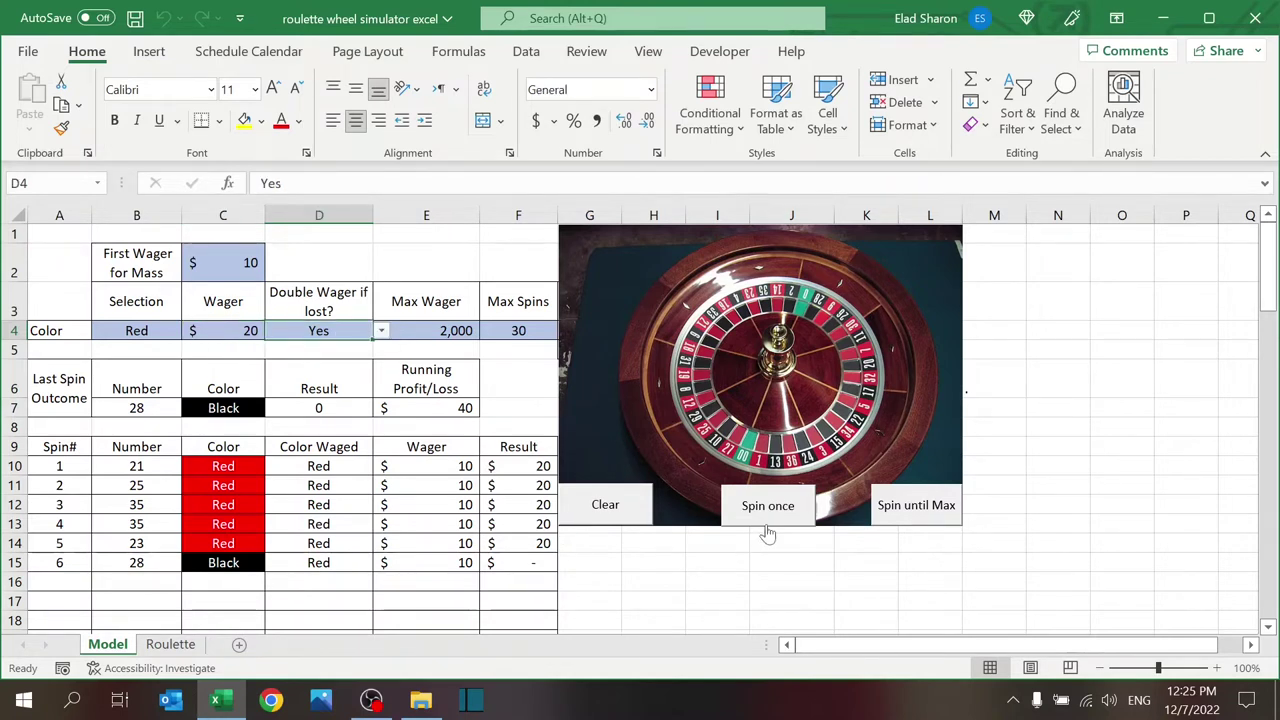
pyautogui.click(607, 512)
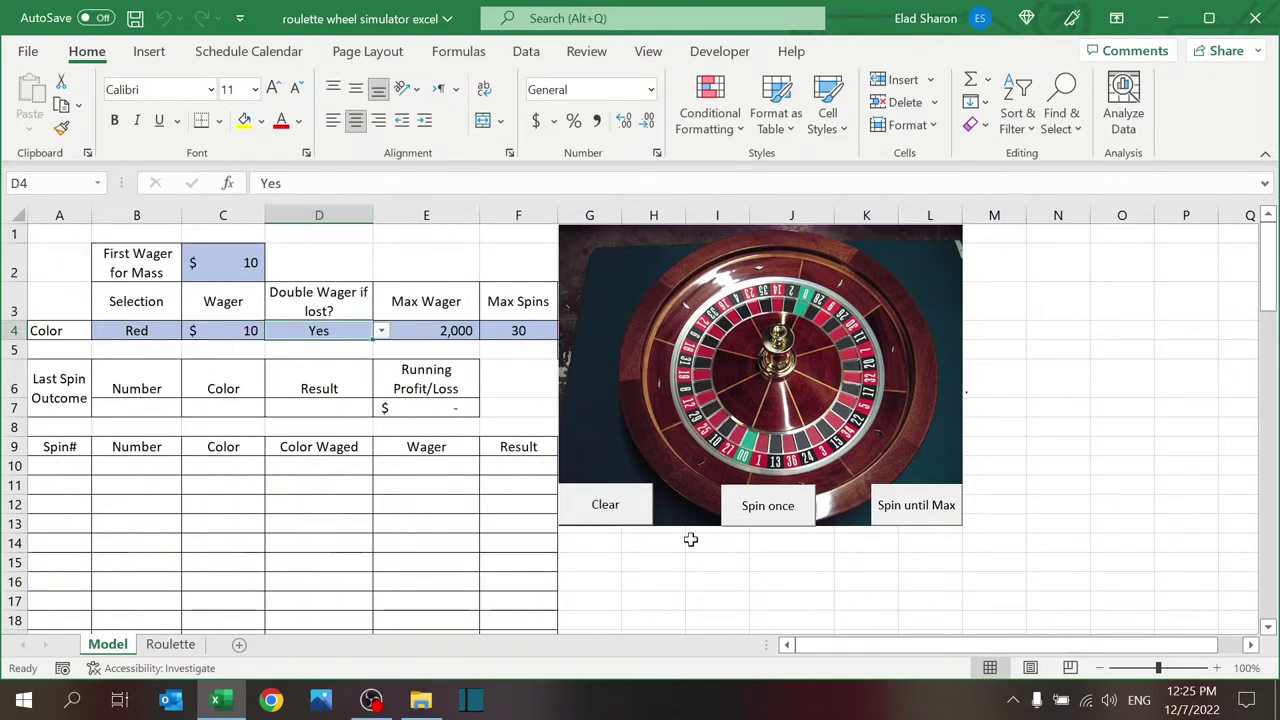
pyautogui.click(925, 508)
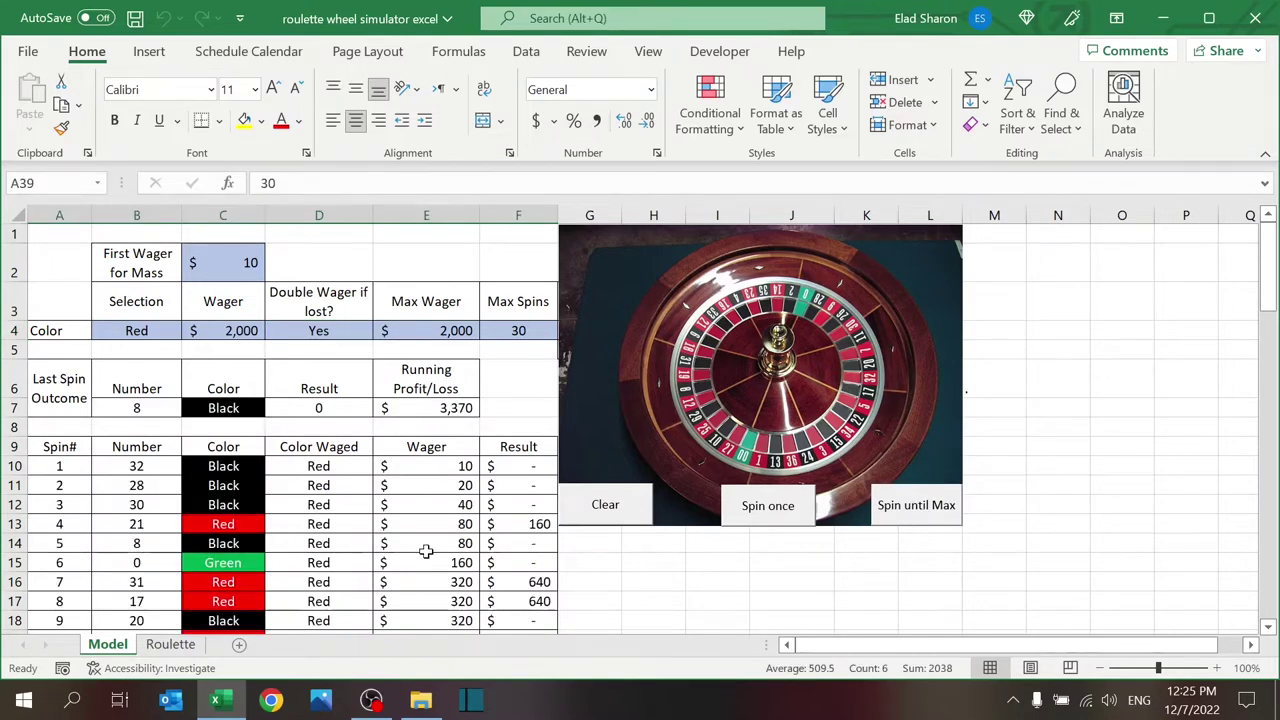
# Review the 30-spin log, the E7 profit/loss formula and the wagers in E10:E12.
pyautogui.click(421, 484)
pyautogui.press('pagedown')
pyautogui.press('pagedown')
pyautogui.press('pageup')
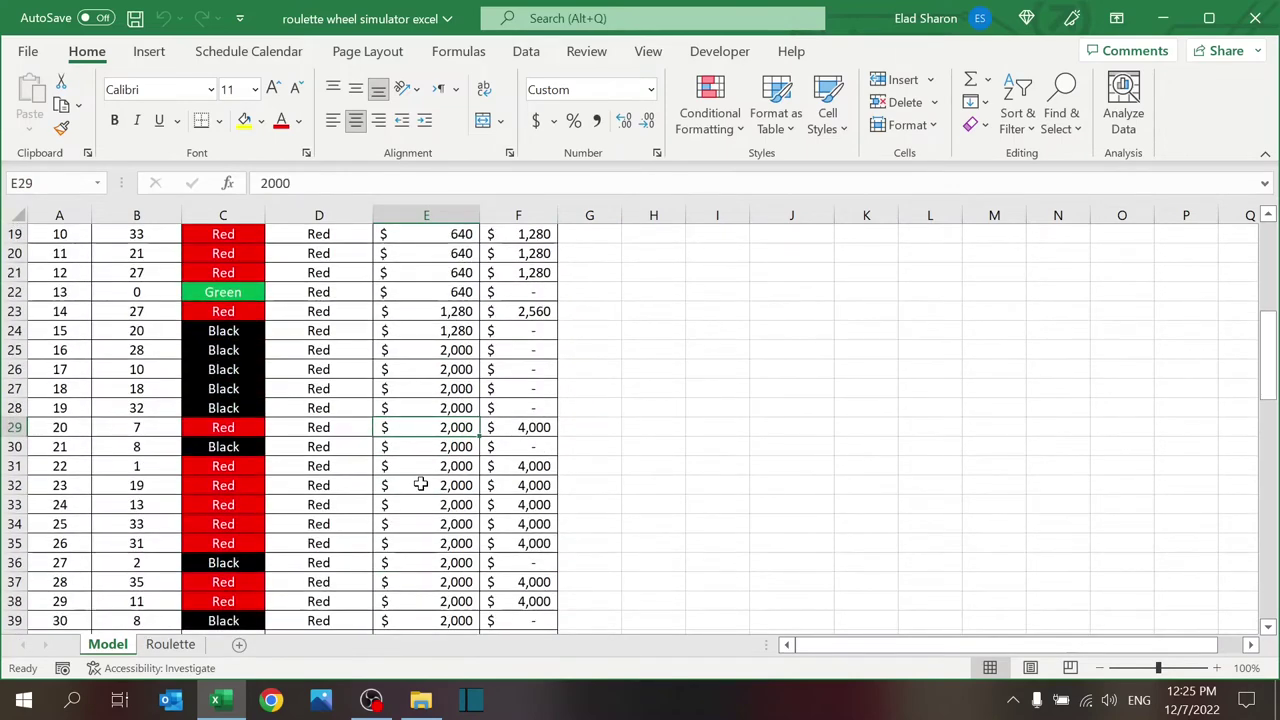
pyautogui.press('pageup')
pyautogui.click(456, 406)
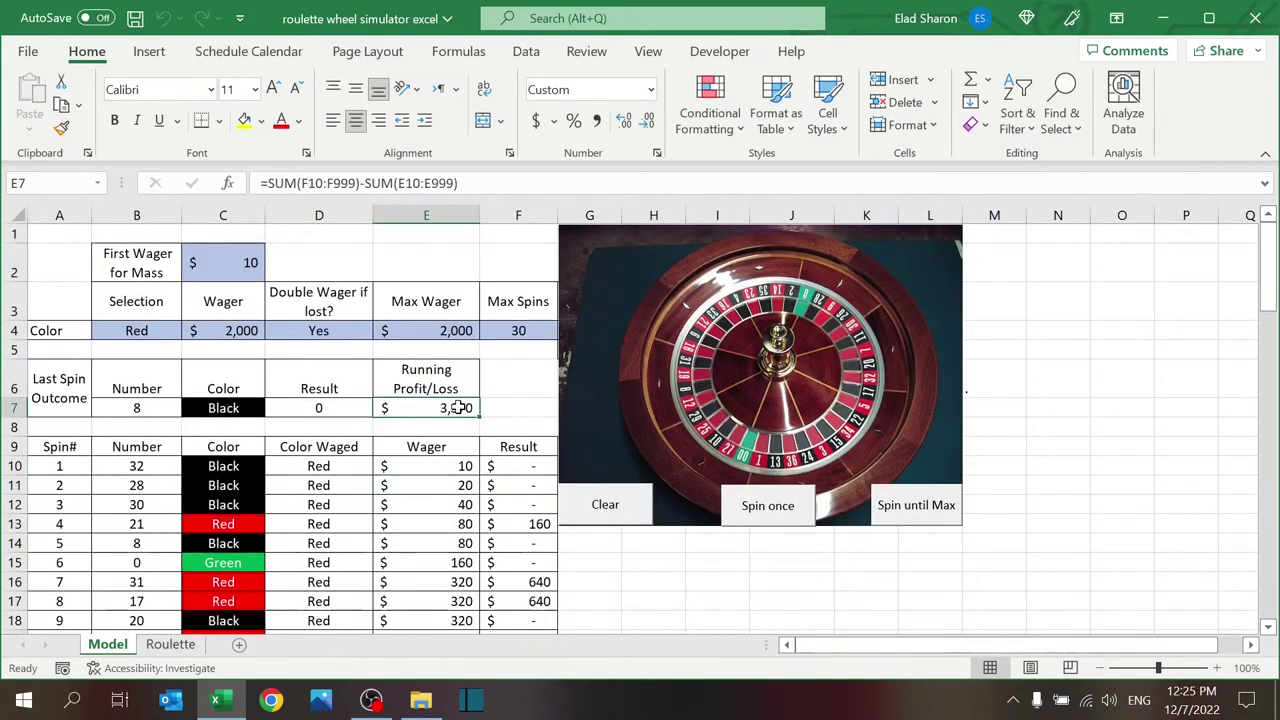
pyautogui.click(503, 406)
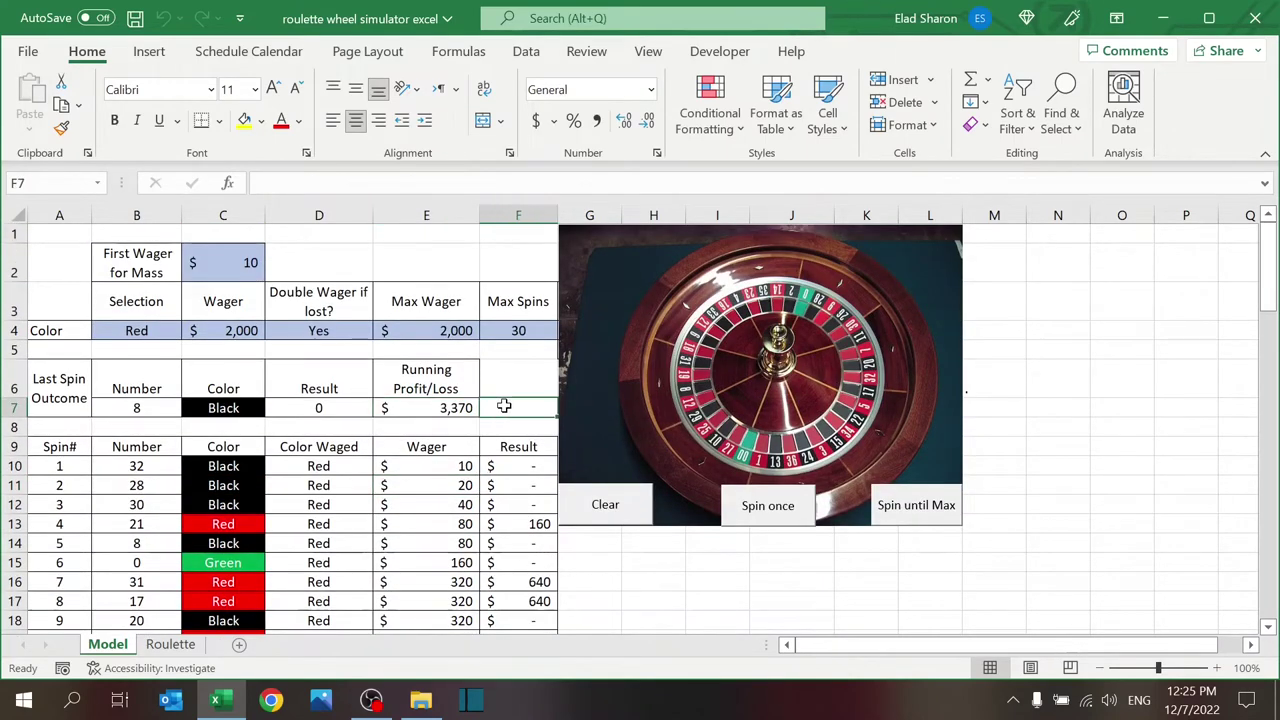
pyautogui.click(423, 466)
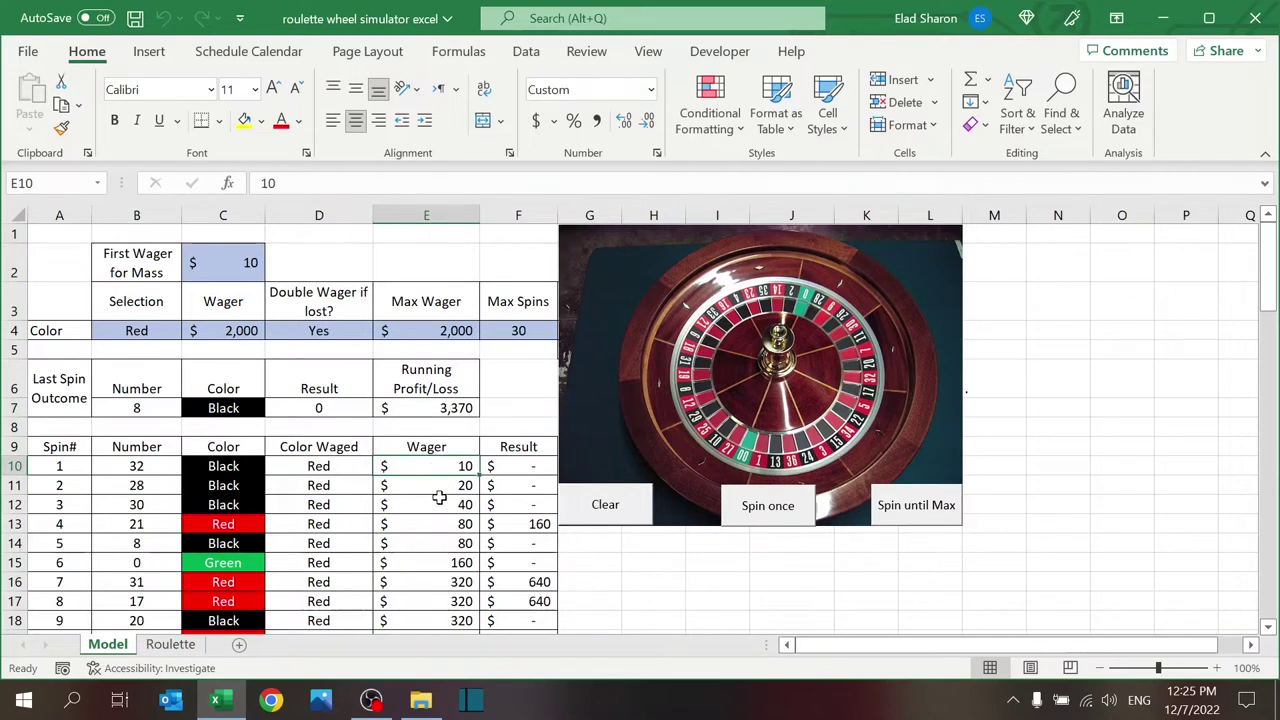
pyautogui.click(439, 503)
pyautogui.click(443, 485)
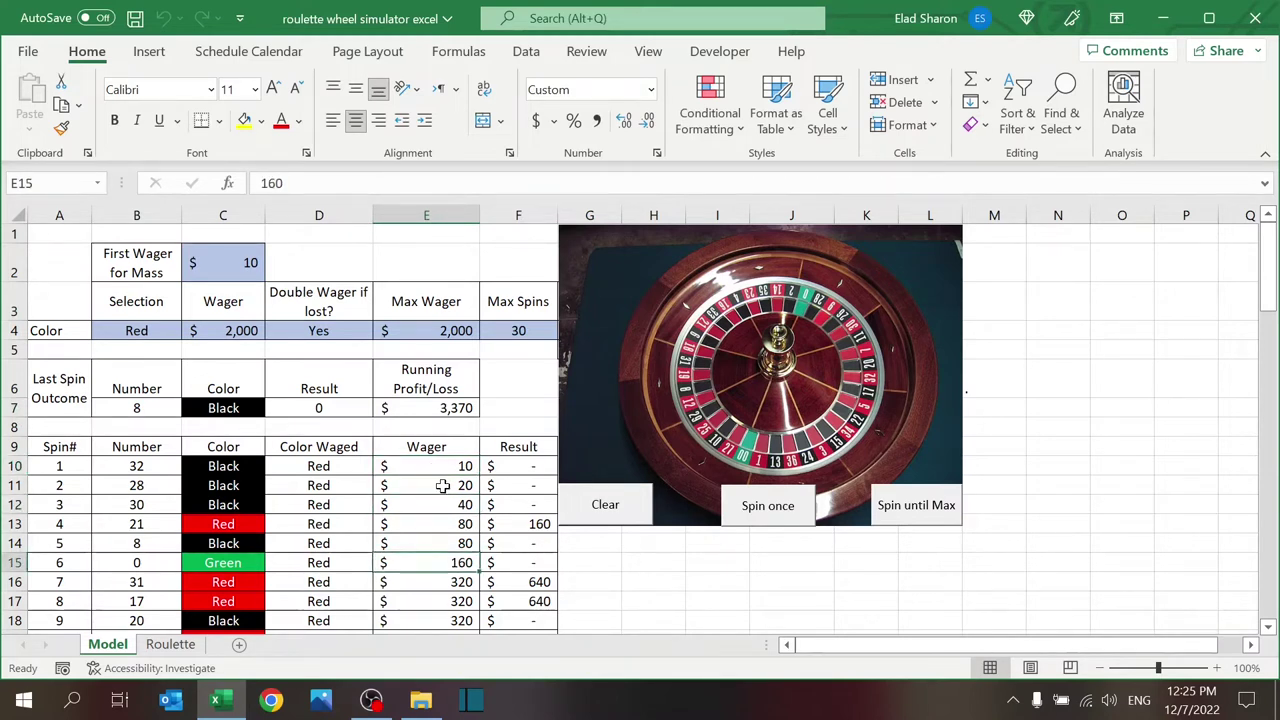
pyautogui.click(440, 466)
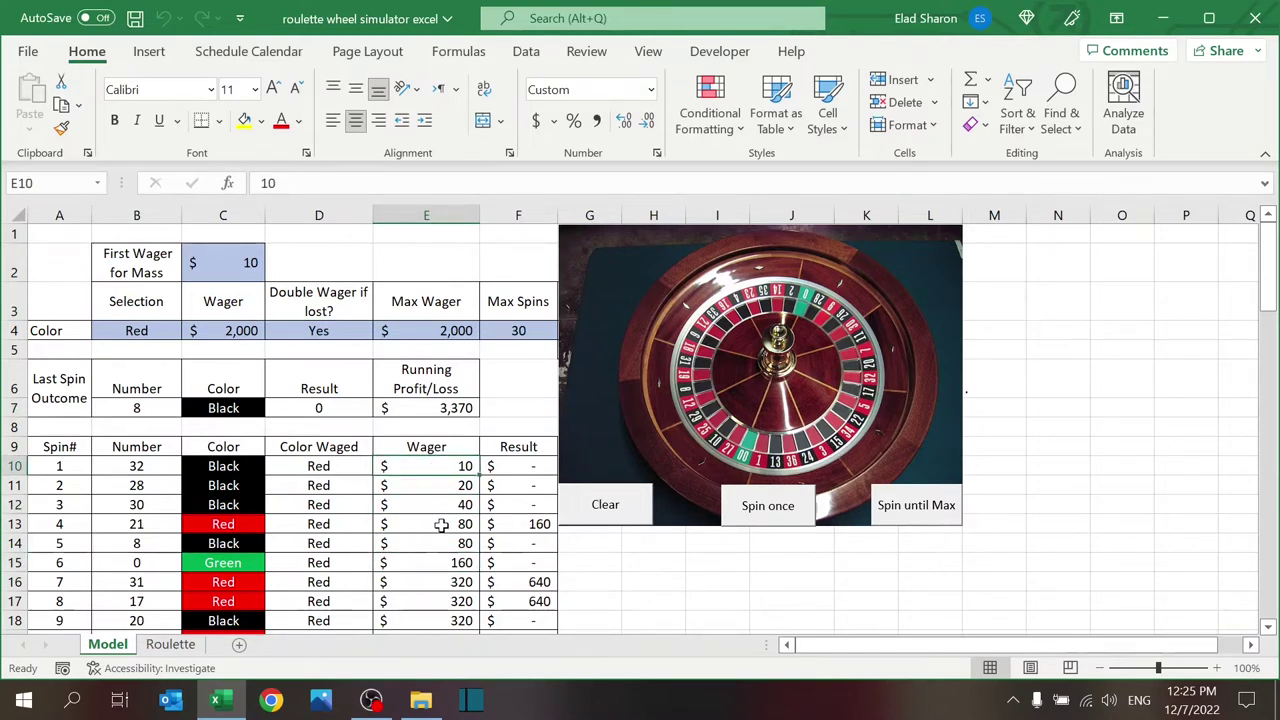
# Dismiss the max-spins message and rerun 30 spins, ending on 21 Red with $10,270 profit.
pyautogui.click(758, 510)
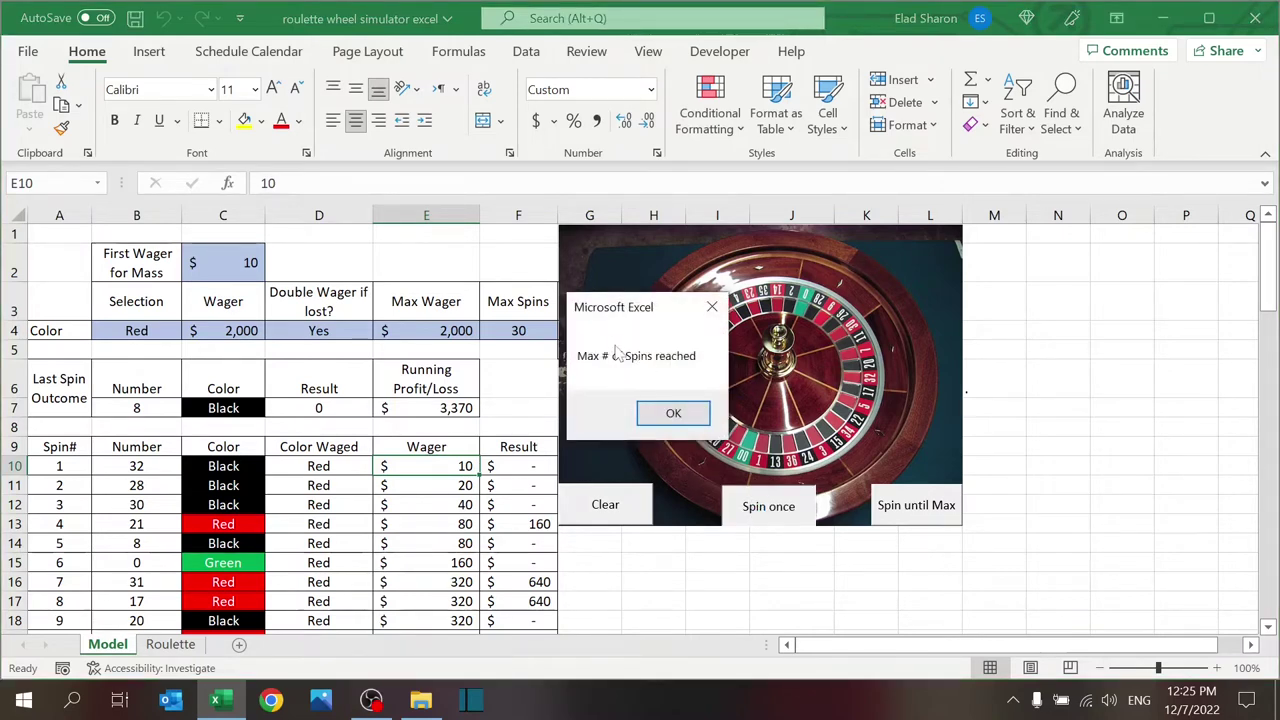
pyautogui.click(672, 414)
pyautogui.click(897, 508)
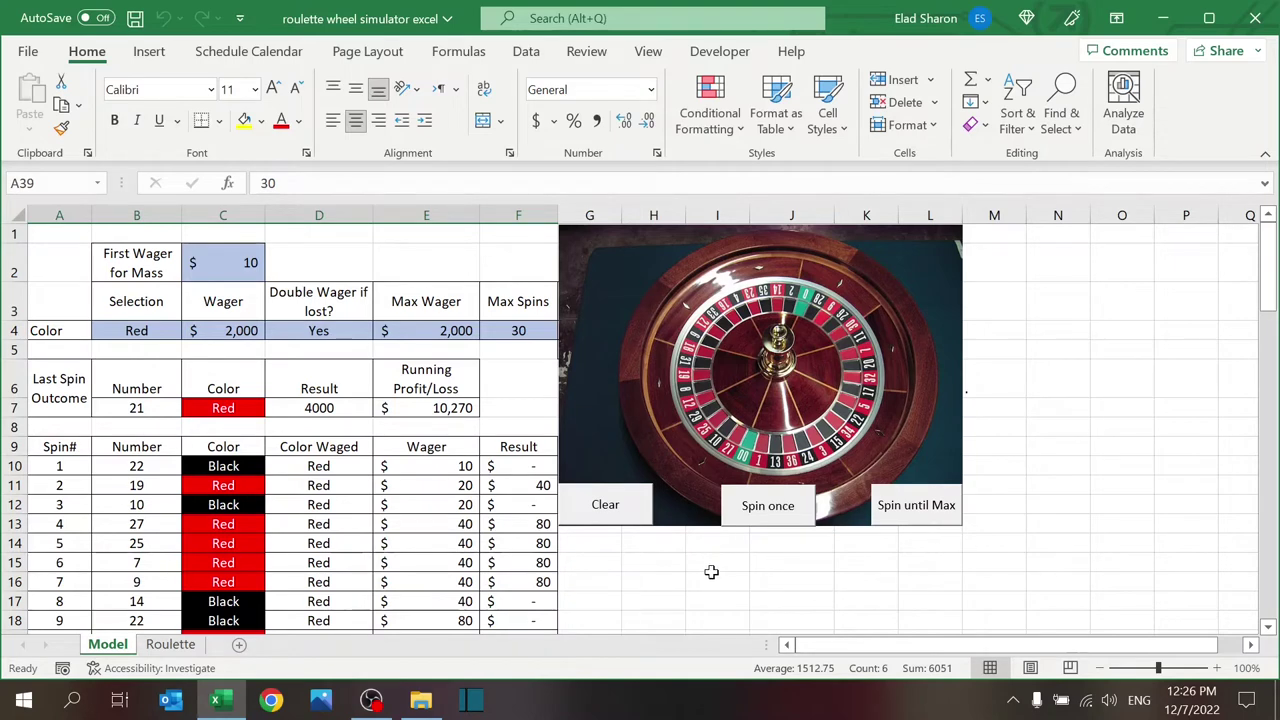
# Spin the wheel twelve times to extend the spin log.
pyautogui.click(768, 508)
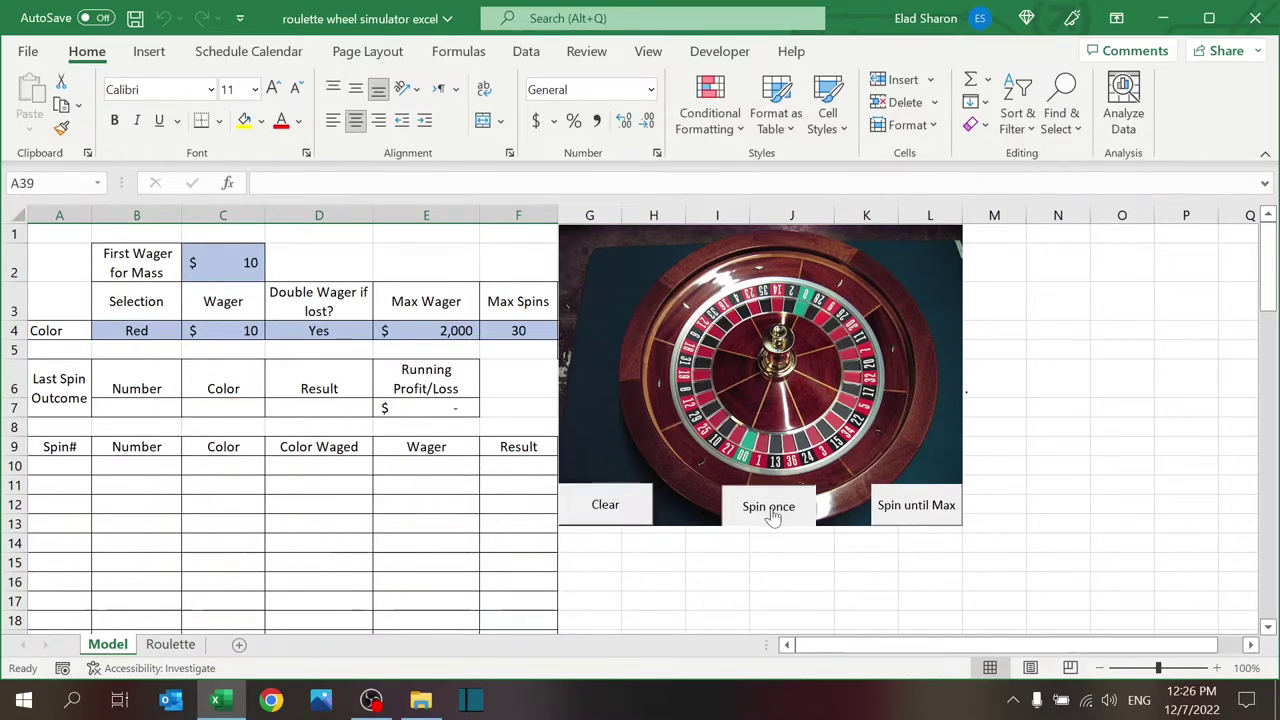
pyautogui.click(771, 510)
pyautogui.click(771, 507)
pyautogui.click(771, 507)
pyautogui.click(771, 510)
pyautogui.click(771, 510)
pyautogui.click(772, 513)
pyautogui.click(772, 515)
pyautogui.click(770, 510)
pyautogui.click(768, 506)
pyautogui.click(766, 503)
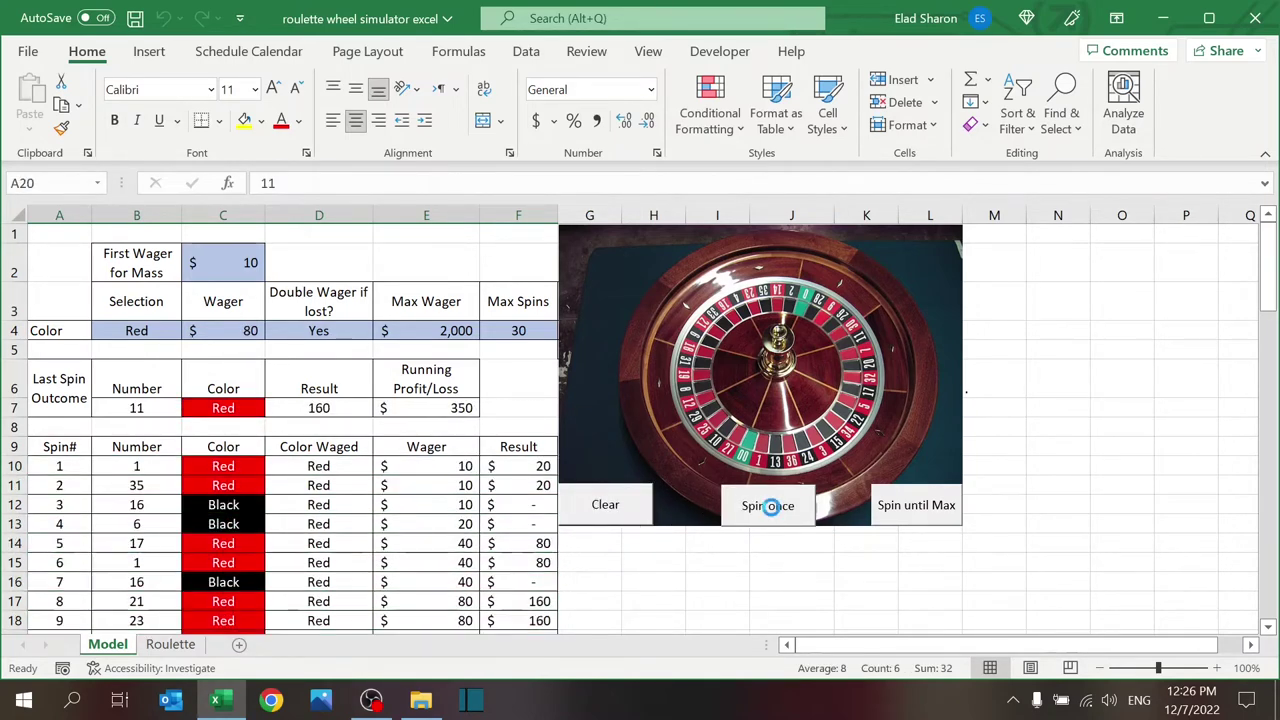
pyautogui.click(769, 509)
pyautogui.click(771, 514)
pyautogui.click(771, 514)
pyautogui.click(771, 514)
pyautogui.click(771, 514)
# Change the current wager in C4 to 1800.
pyautogui.click(250, 334)
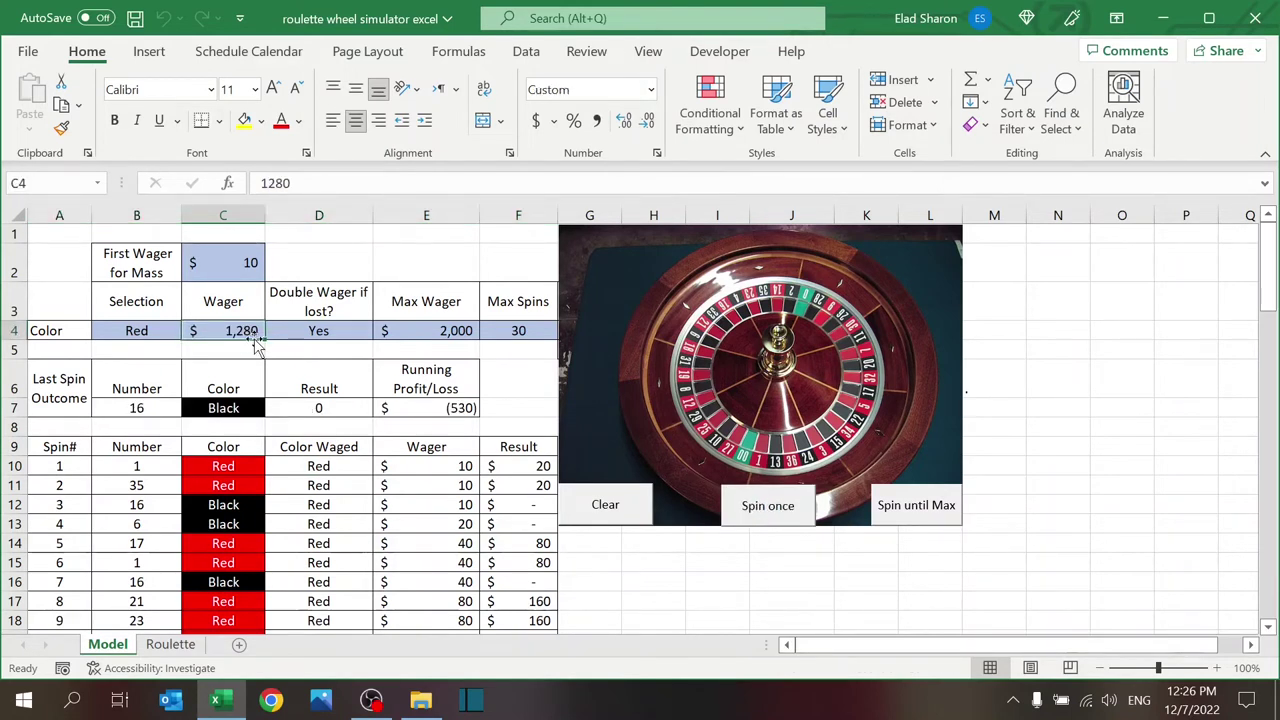
pyautogui.write('1,9')
pyautogui.press('BackSpace')
pyautogui.write('800')
pyautogui.press('Return')
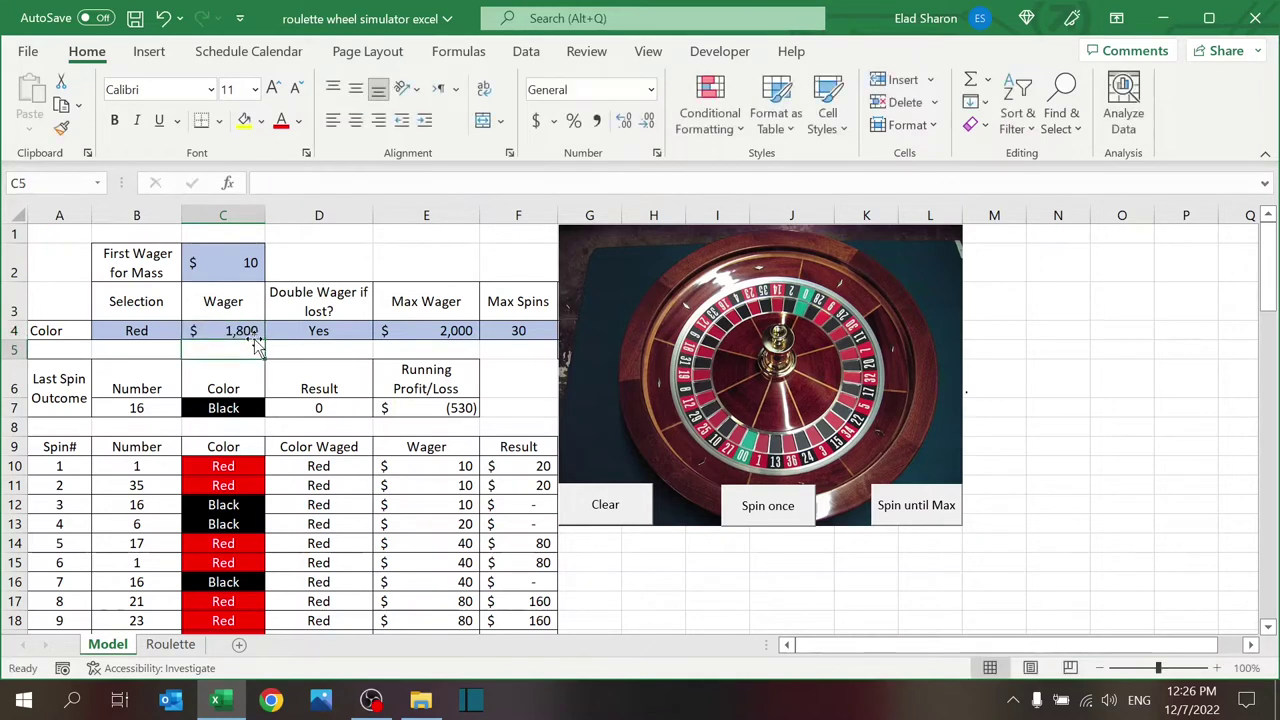
# Spin five more times with the edited wager.
pyautogui.click(767, 506)
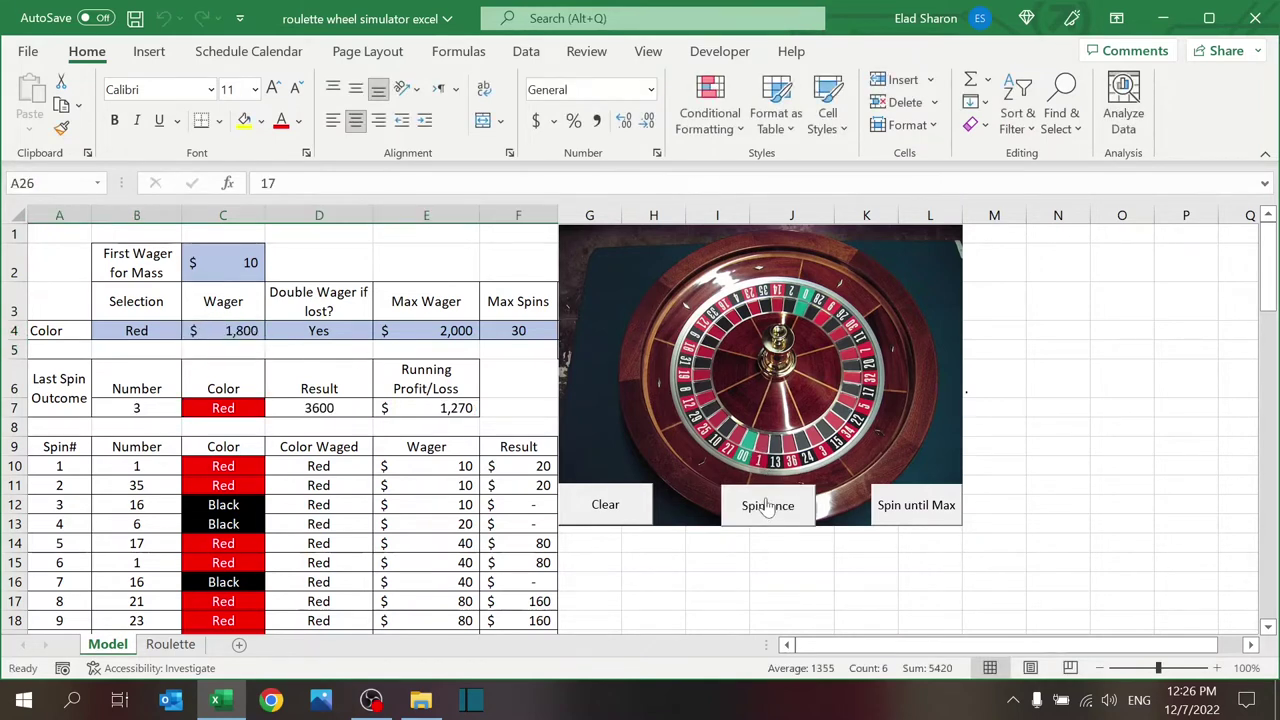
pyautogui.click(767, 506)
pyautogui.click(767, 506)
pyautogui.click(767, 506)
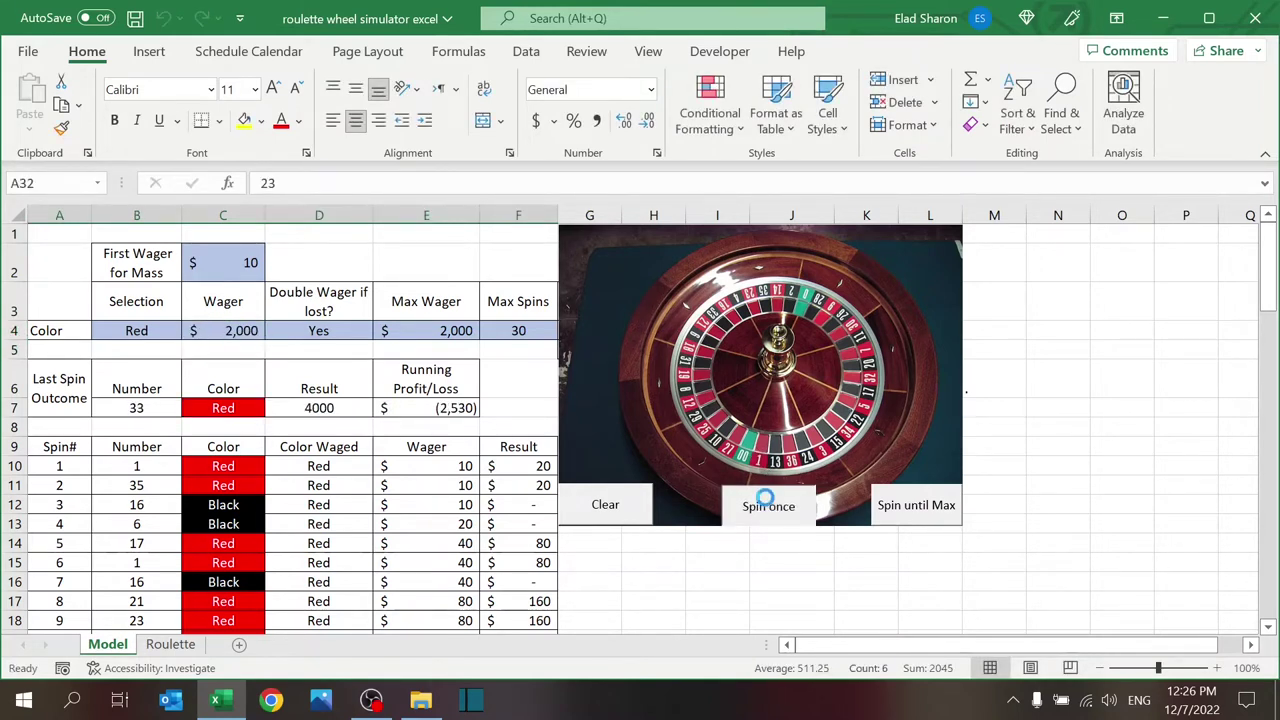
pyautogui.click(767, 506)
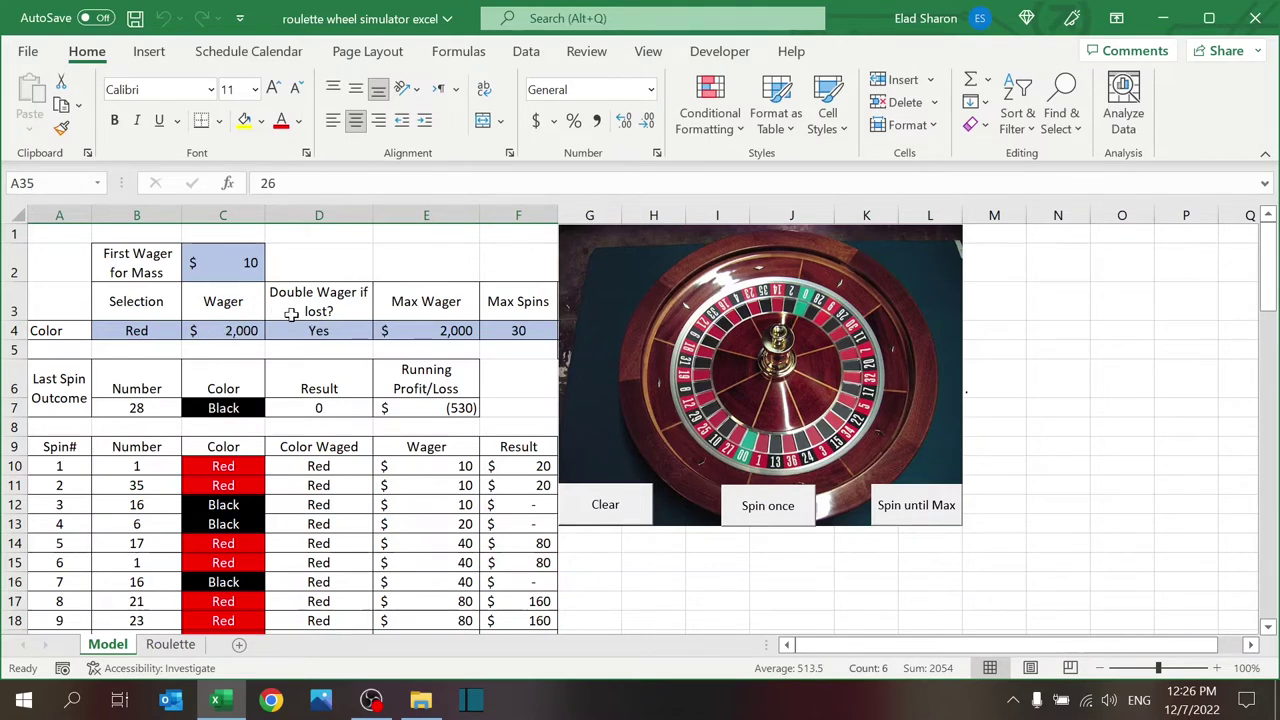
# Raise the max wager in E4 to 3000.
pyautogui.click(435, 333)
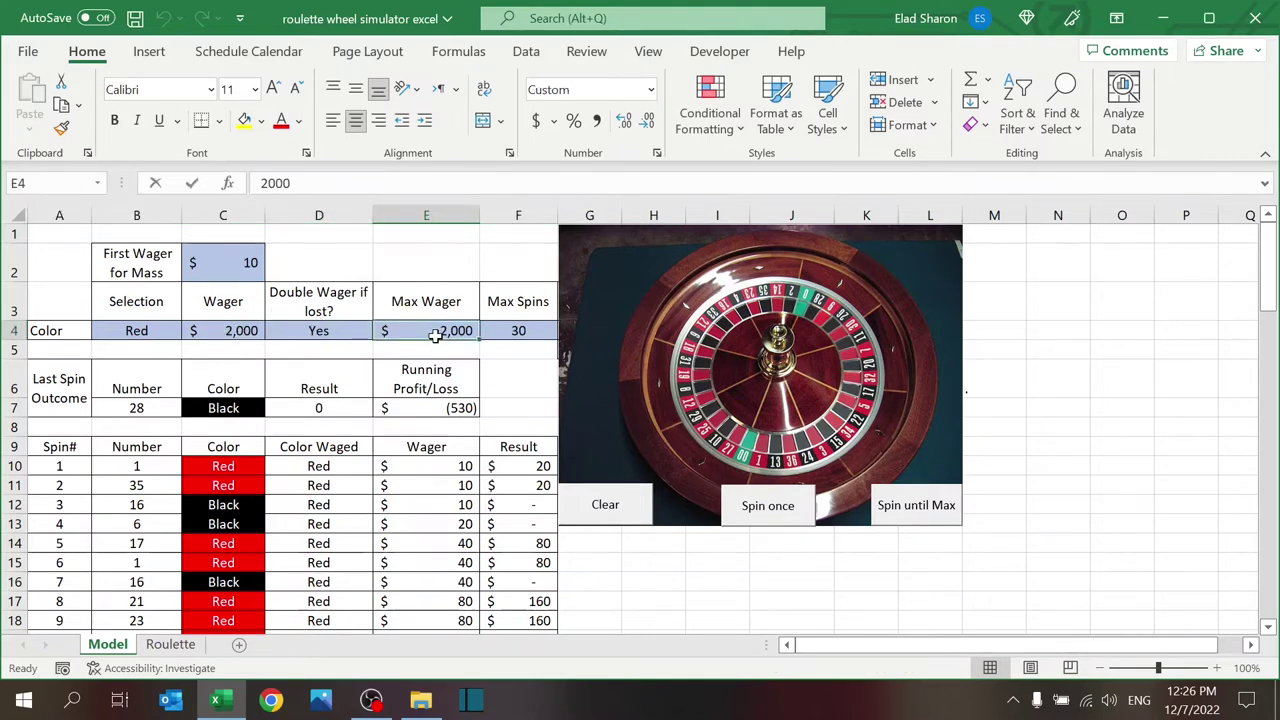
pyautogui.write('300')
pyautogui.press('Return')
pyautogui.click(435, 333)
pyautogui.write('3000')
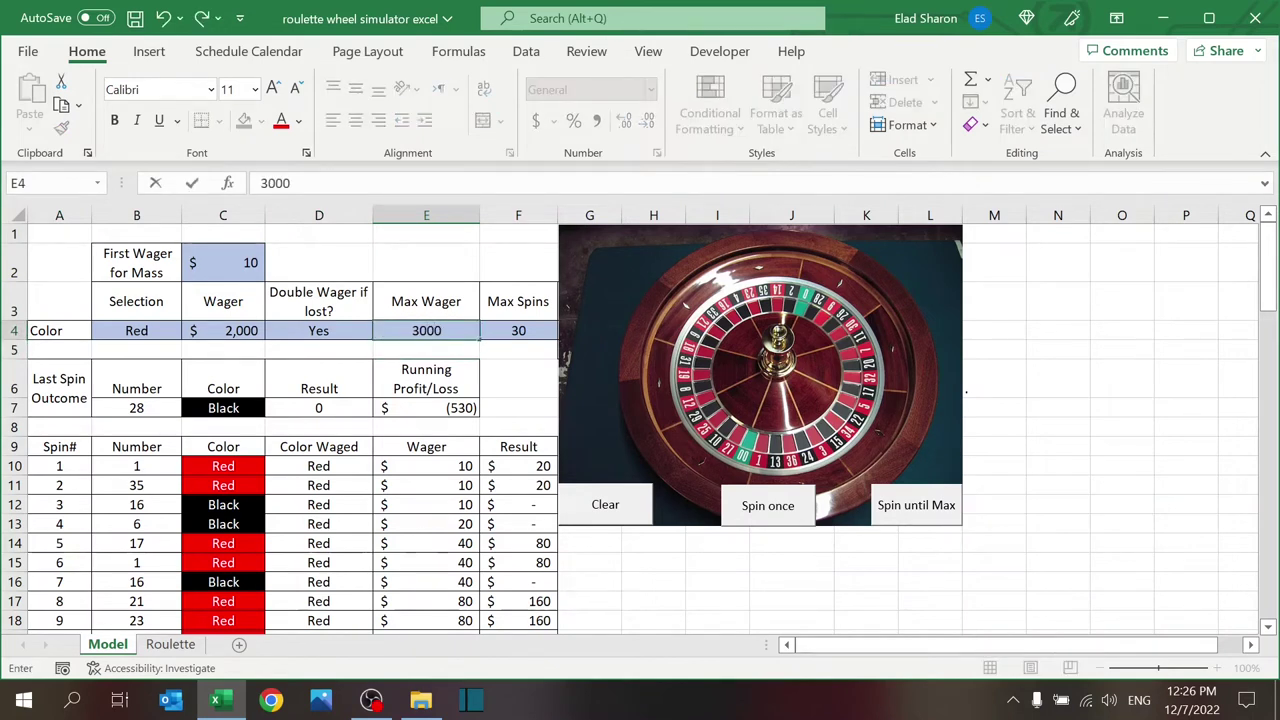
pyautogui.press('Return')
# Spin to the 30-spin limit, dismiss the message, and clear the spin log.
pyautogui.click(768, 506)
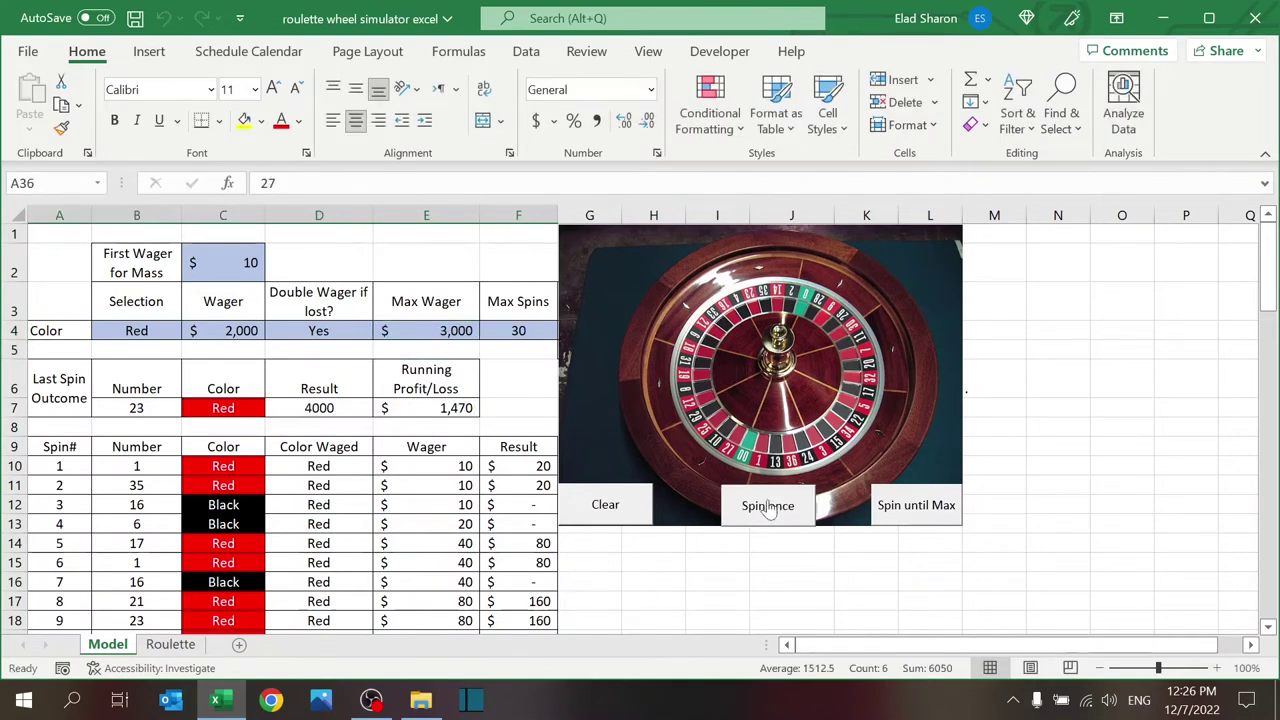
pyautogui.click(768, 506)
pyautogui.click(768, 506)
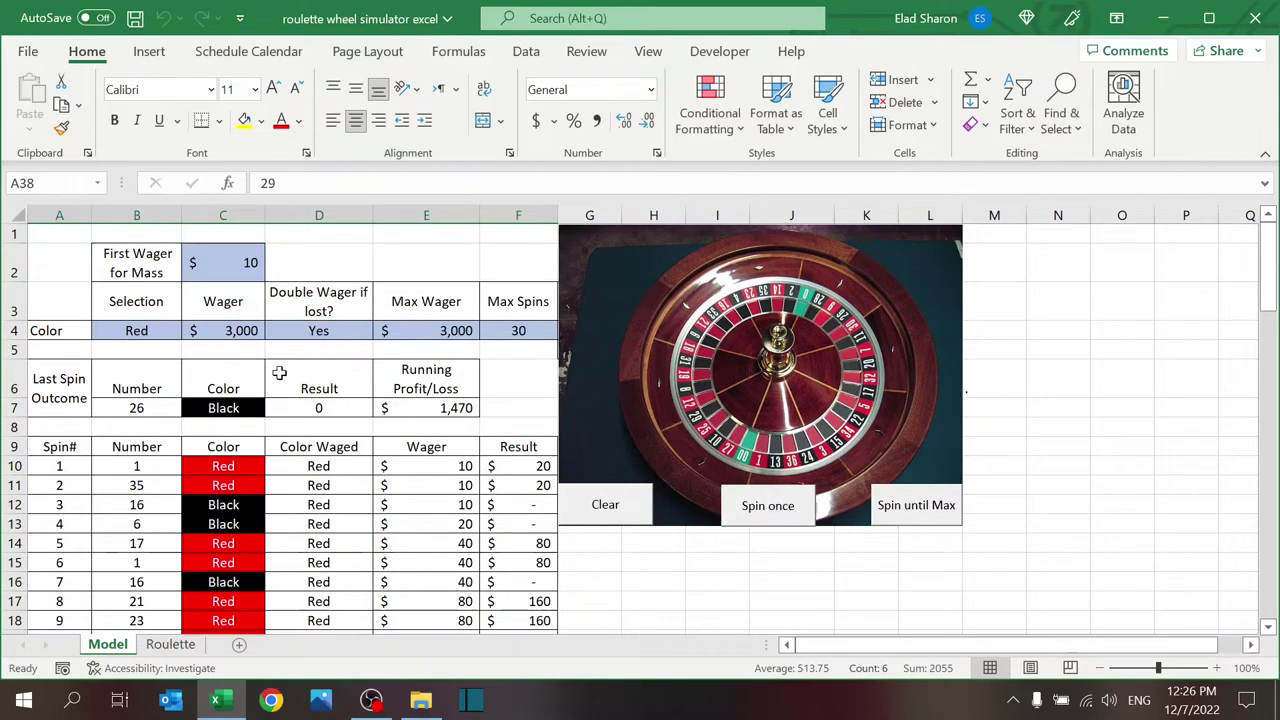
pyautogui.click(786, 518)
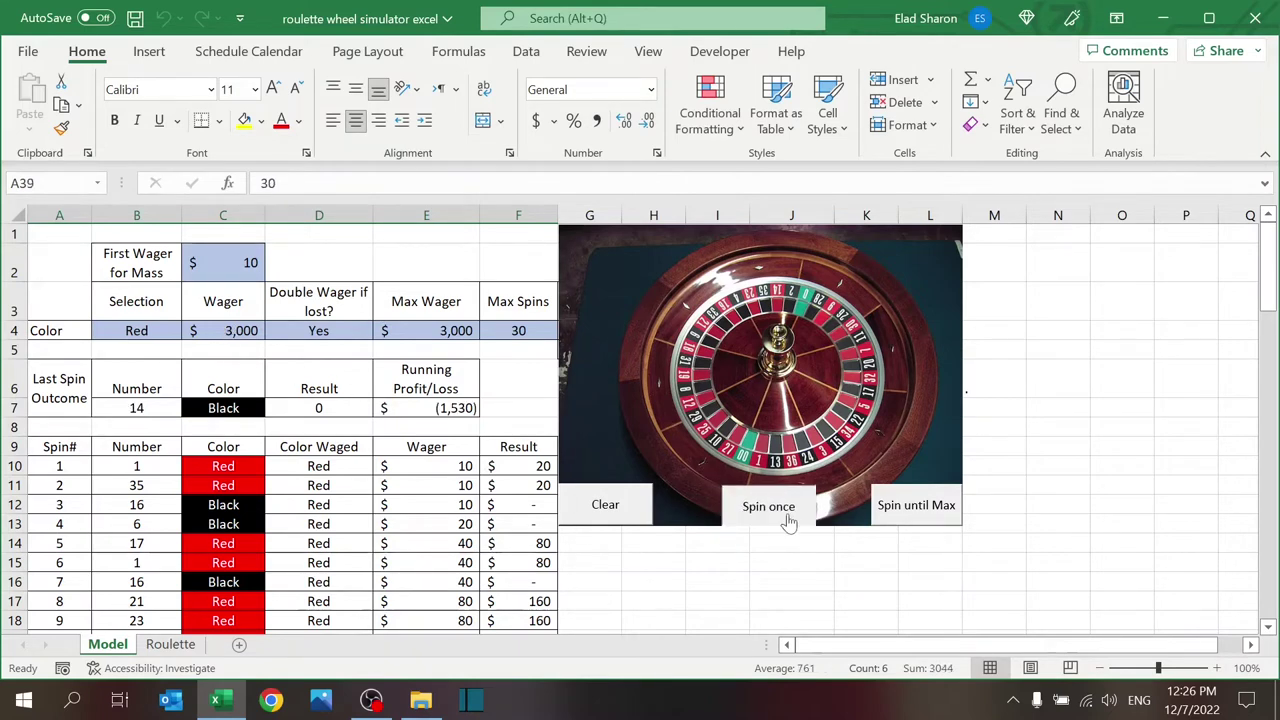
pyautogui.click(662, 413)
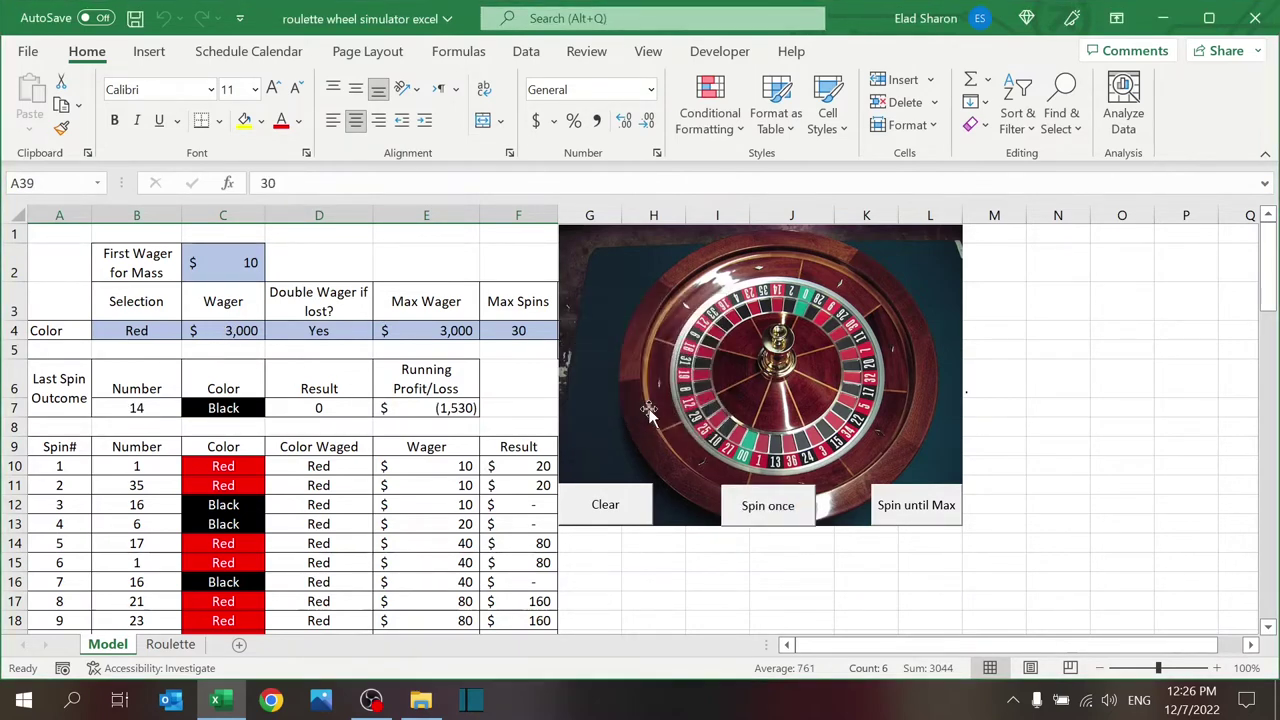
pyautogui.click(604, 506)
# Set max wager E4 back to 2000 and rerun 30 spins, ending on 2 Black.
pyautogui.click(414, 334)
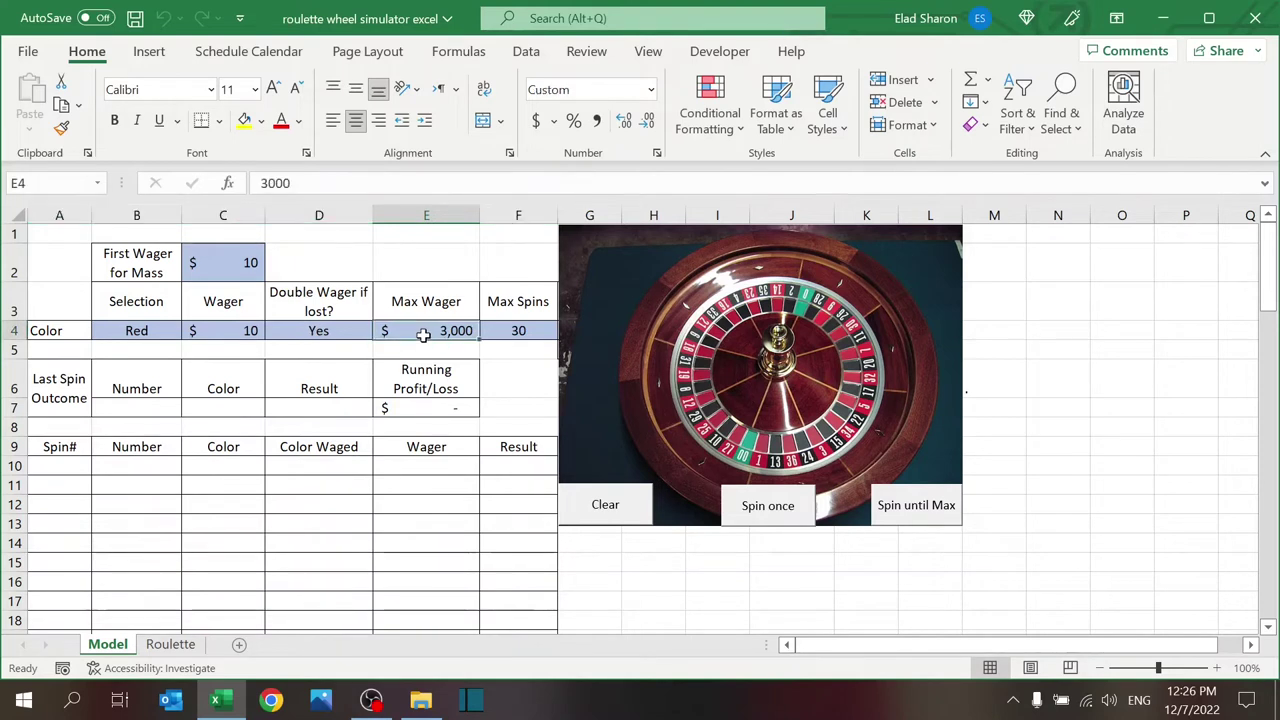
pyautogui.write('2000')
pyautogui.press('Return')
pyautogui.click(423, 335)
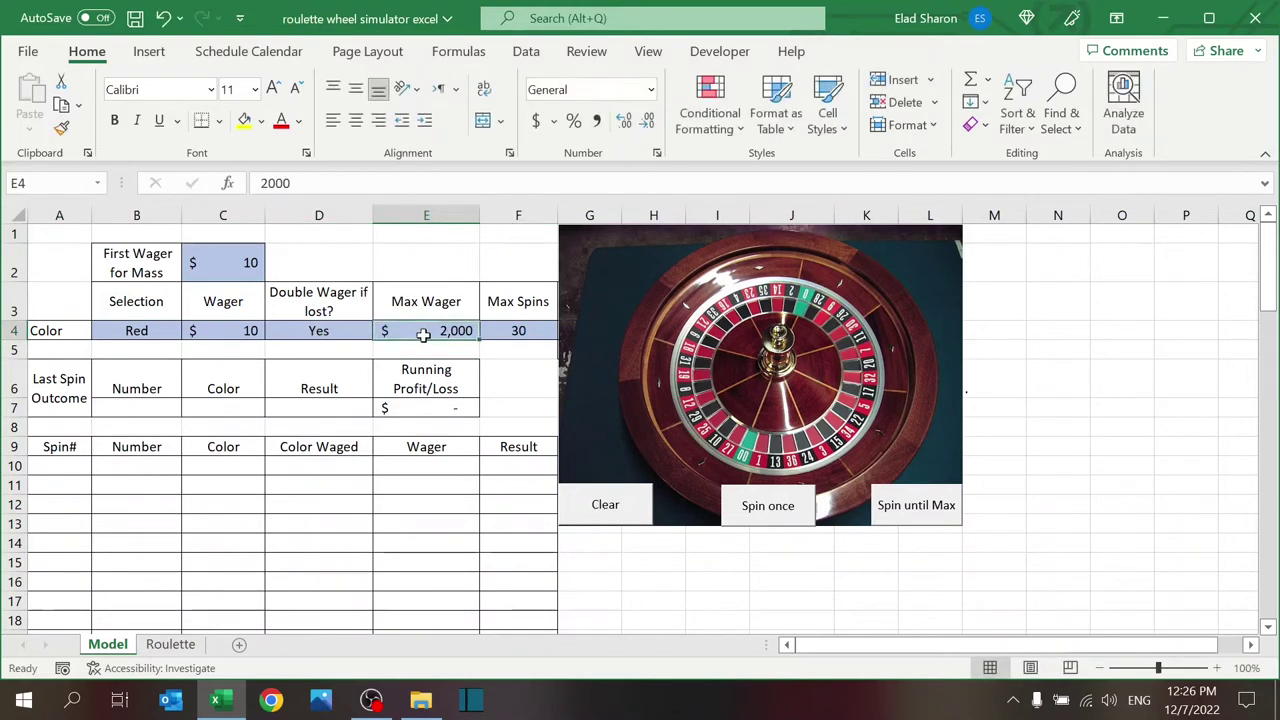
pyautogui.click(900, 507)
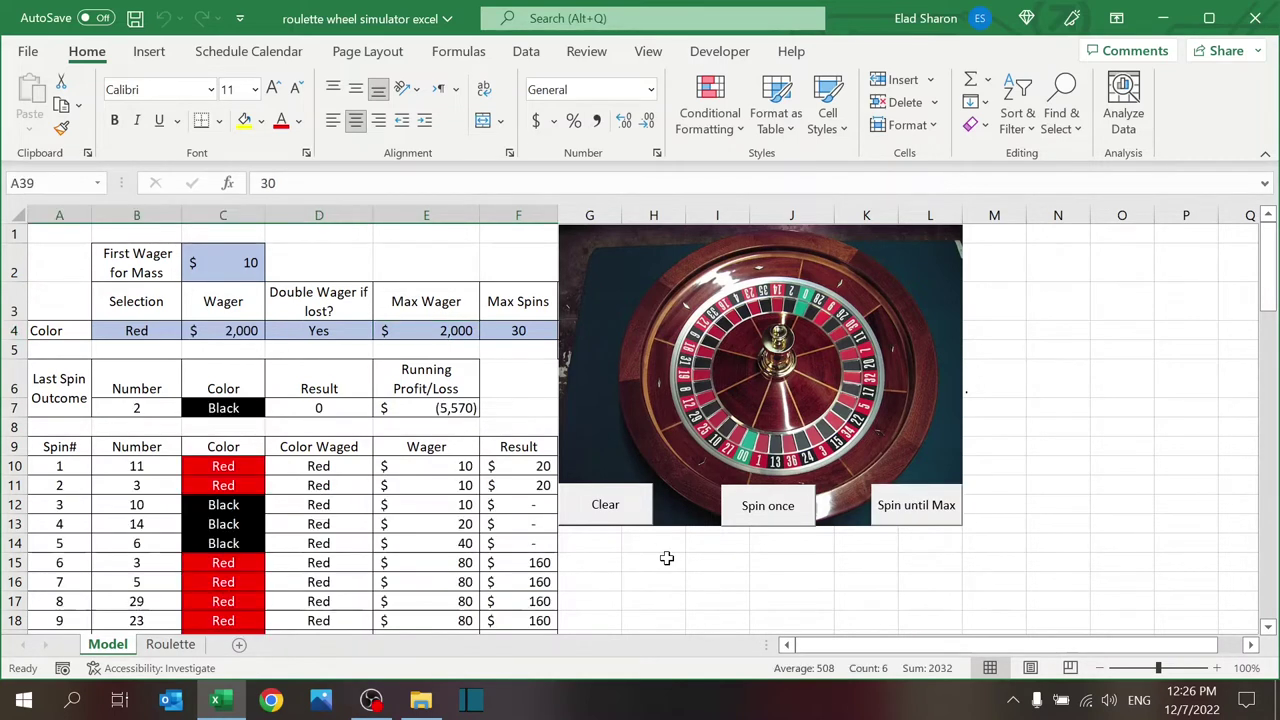
pyautogui.click(139, 336)
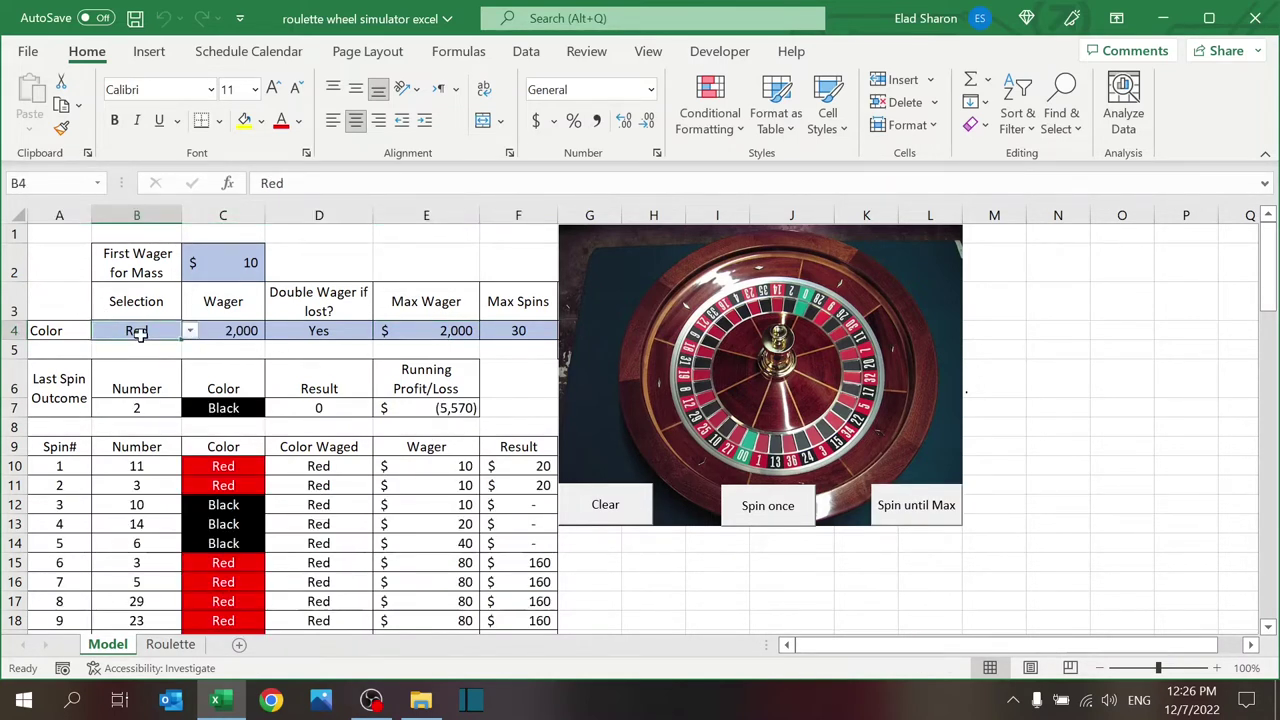
# Review B4's List validation sourced from the Roulette sheet, leaving it unchanged.
pyautogui.click(526, 54)
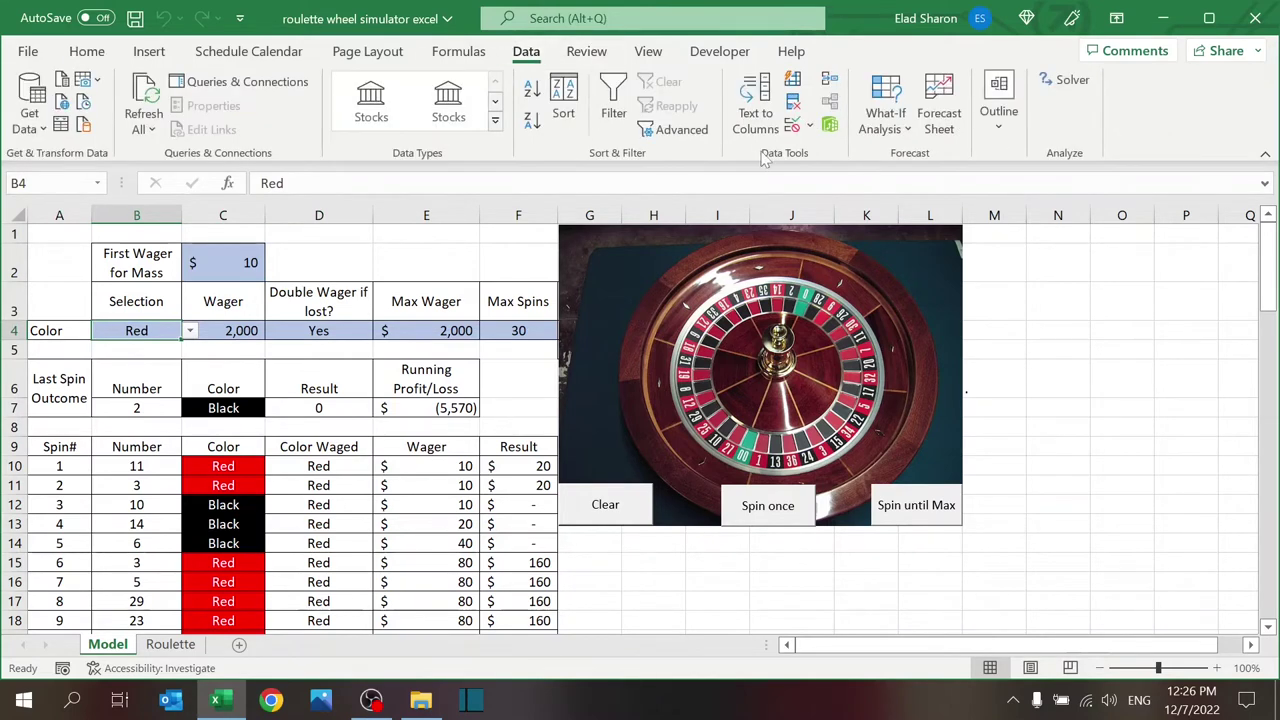
pyautogui.click(792, 132)
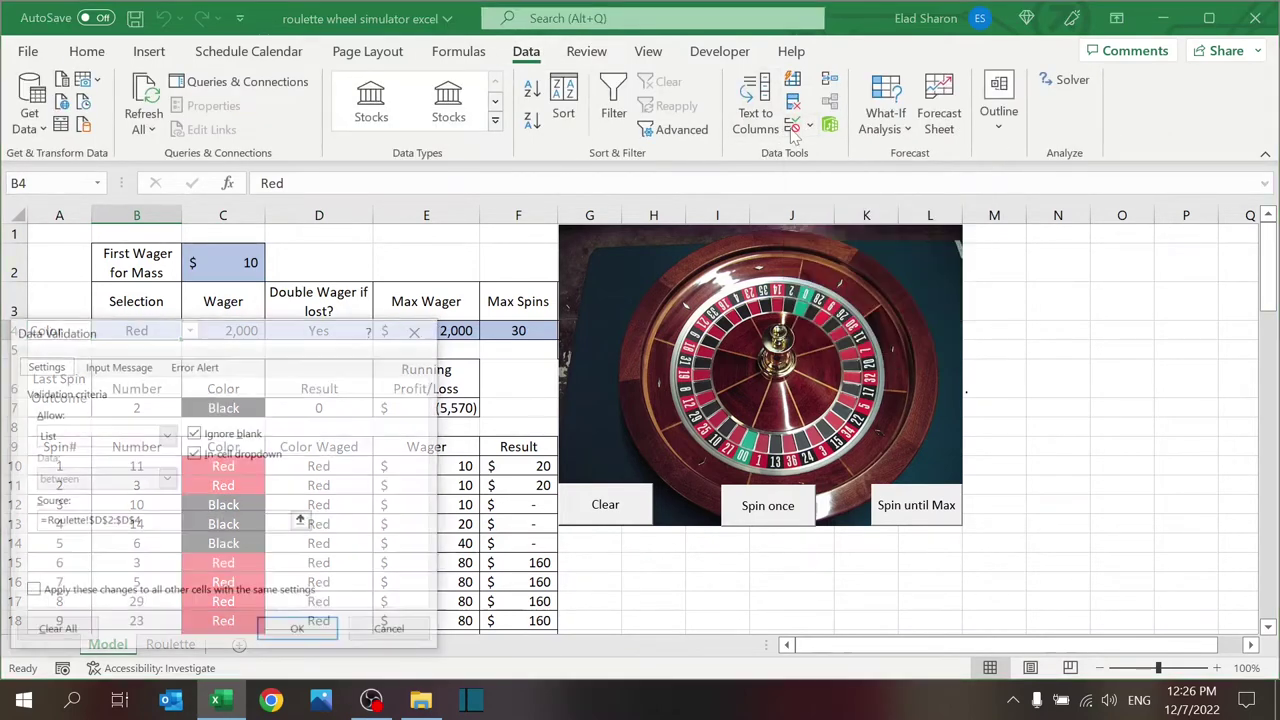
pyautogui.click(166, 435)
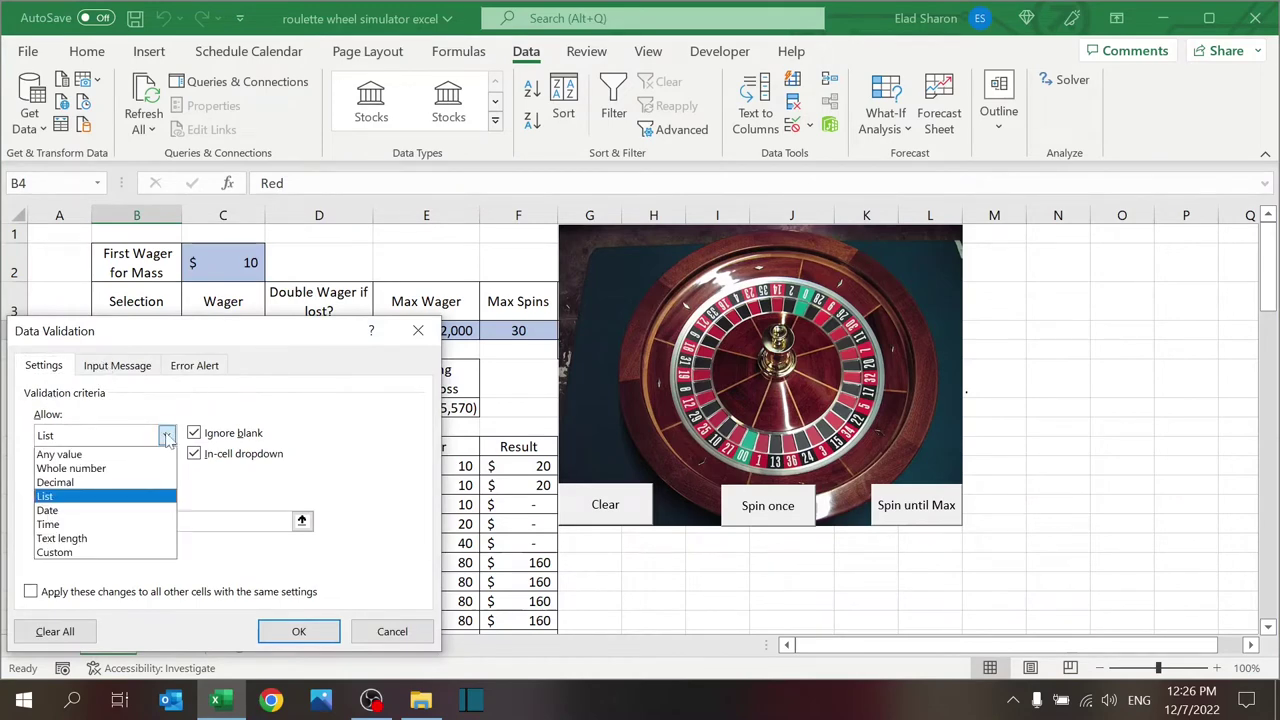
pyautogui.click(128, 497)
pyautogui.click(142, 521)
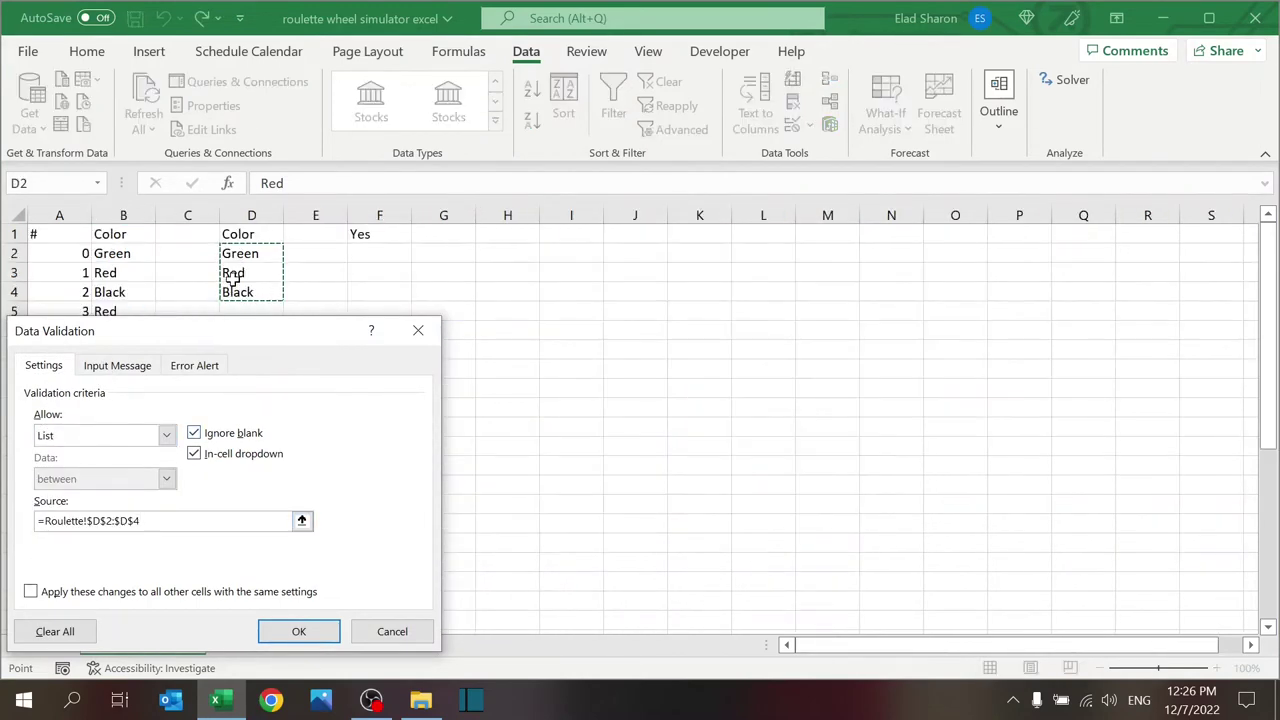
pyautogui.click(377, 636)
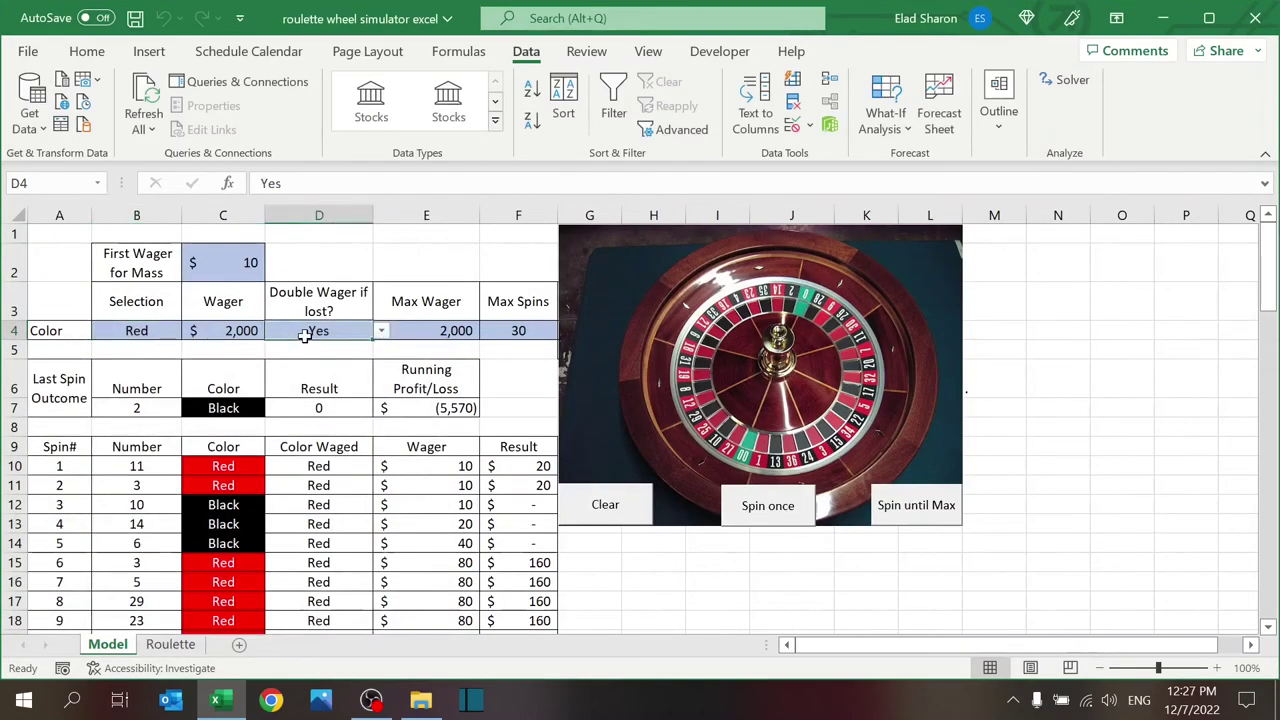
# Review D4's List validation with its Yes source on Roulette, leaving it unchanged.
pyautogui.click(793, 125)
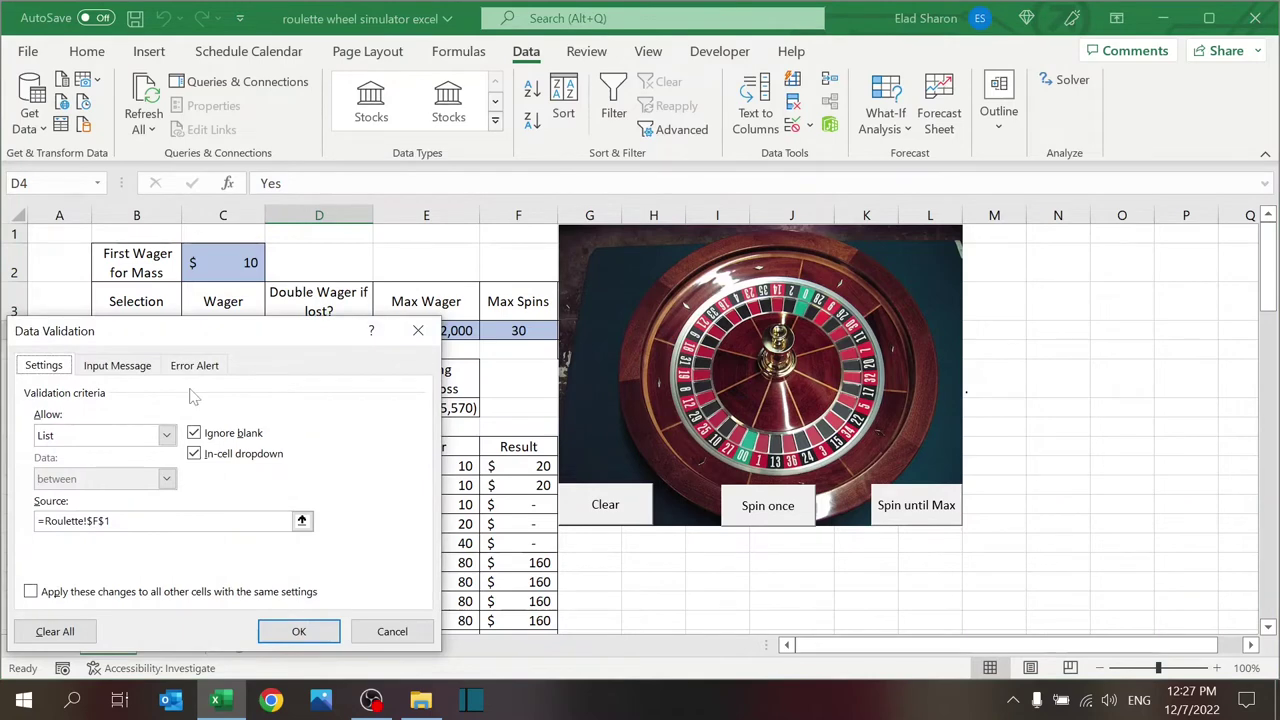
pyautogui.click(160, 520)
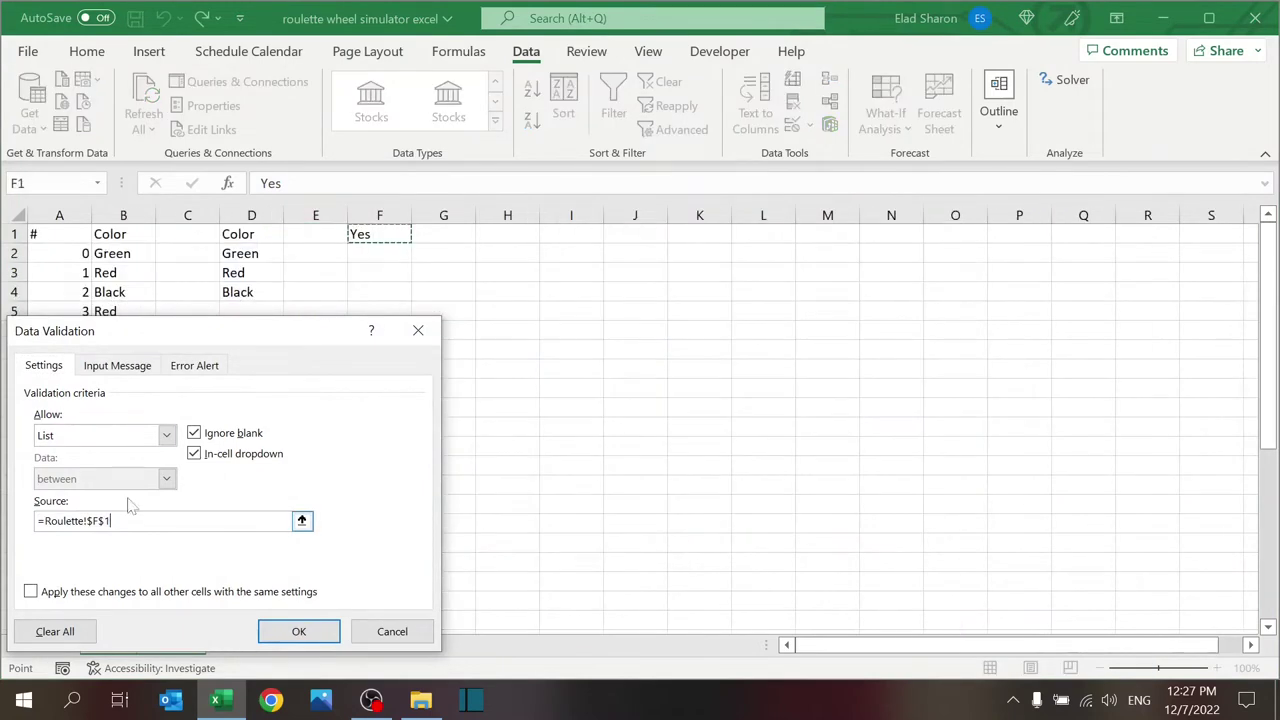
pyautogui.click(380, 632)
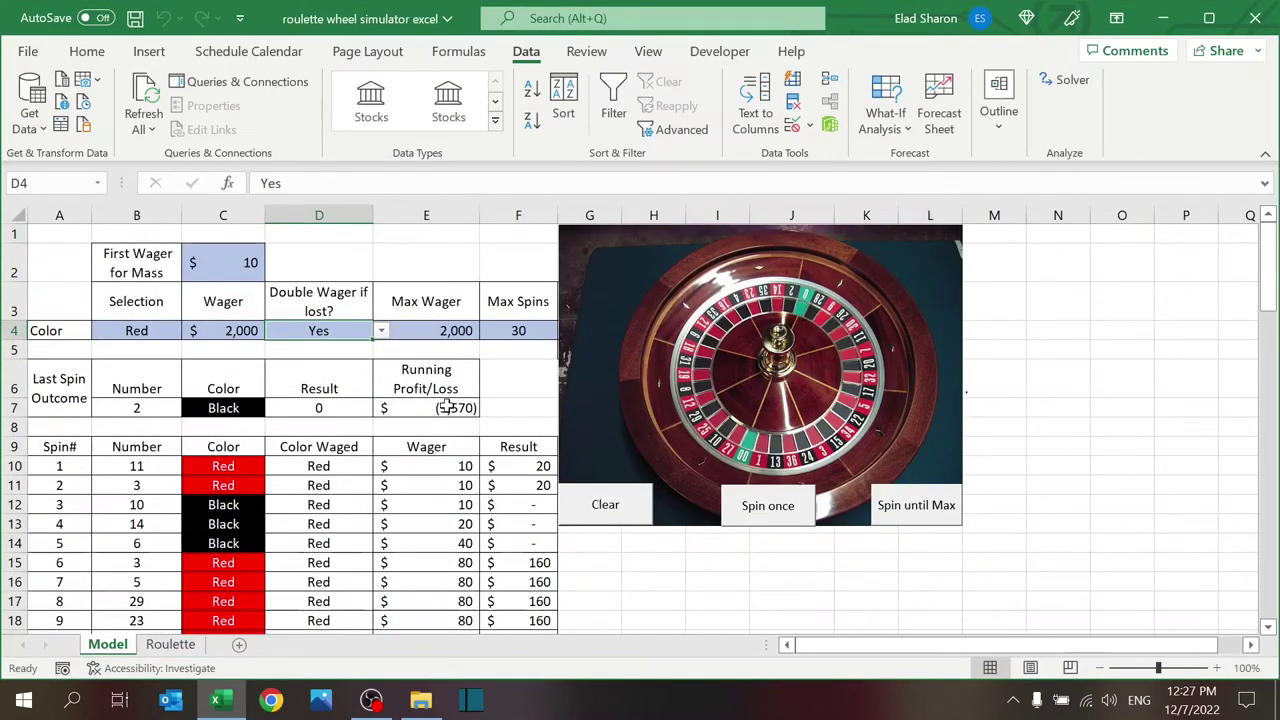
# Drag the wheel picture group down to uncover the Result table in G3:L5.
pyautogui.click(848, 308)
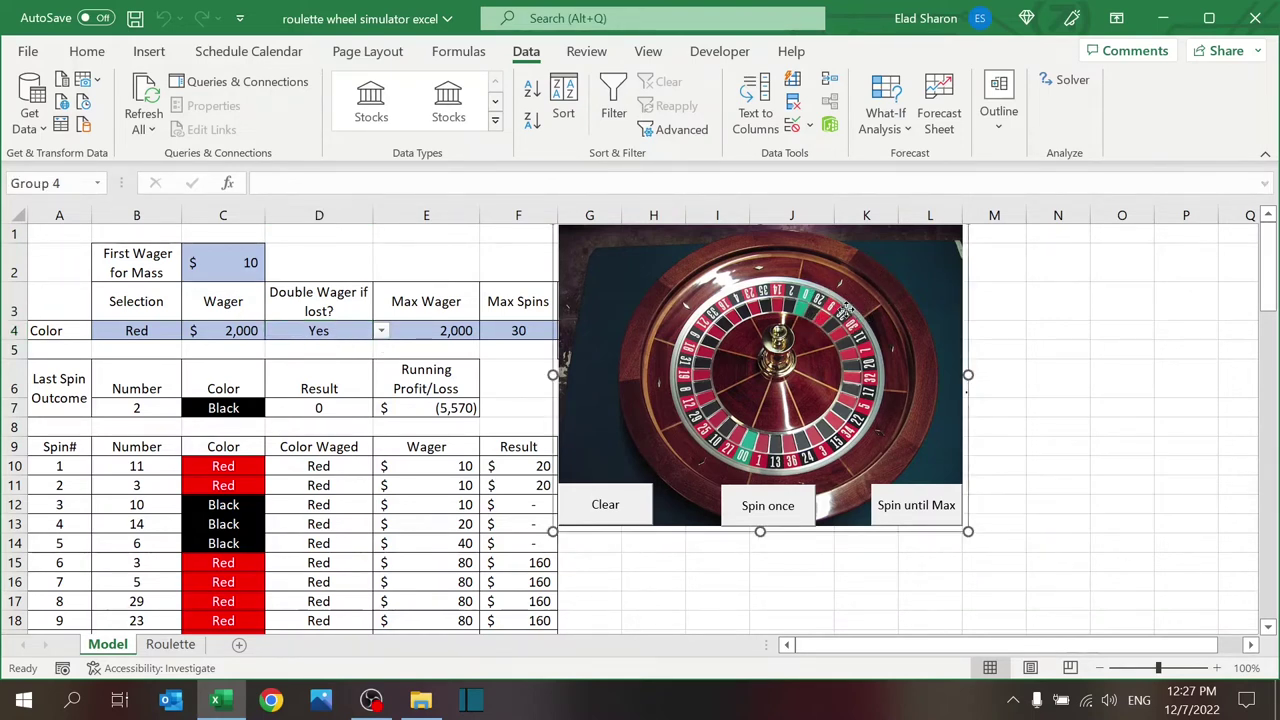
pyautogui.moveTo(848, 308); pyautogui.dragTo(850, 475)
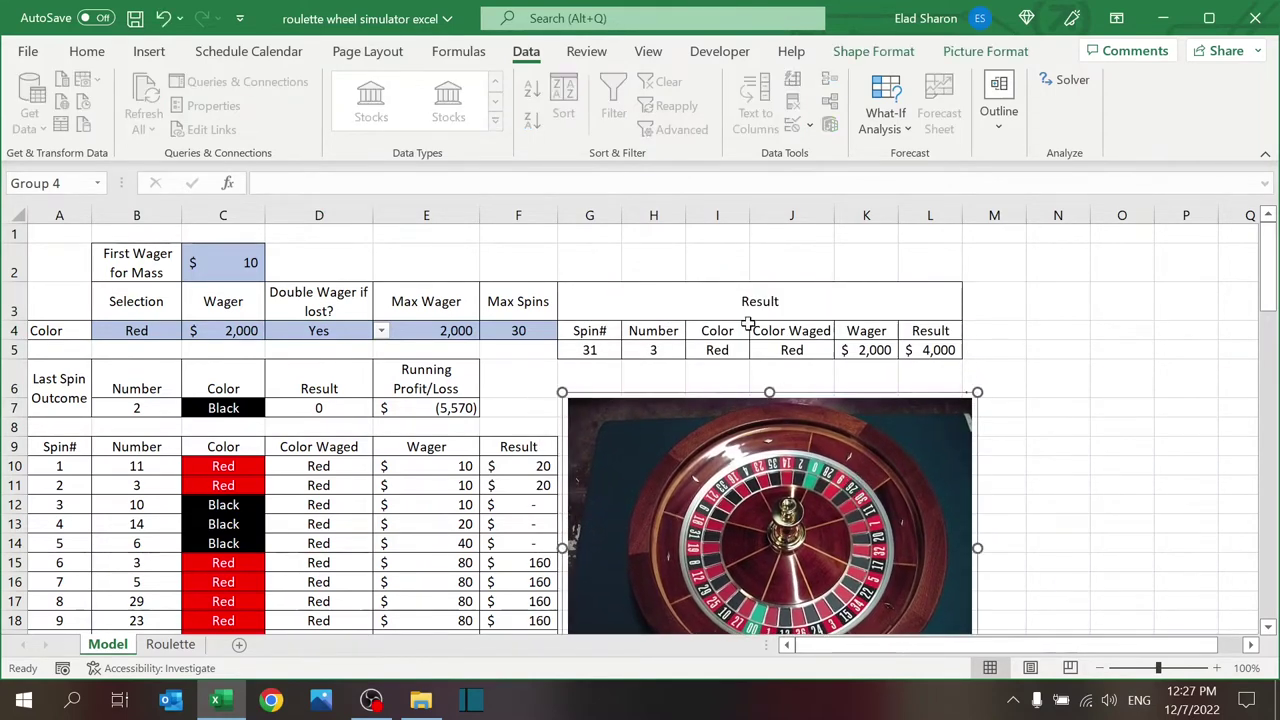
pyautogui.click(678, 340)
# Inspect the G5, H5 and I5 formulas, tracing the wheel number list on Roulette.
pyautogui.click(604, 349)
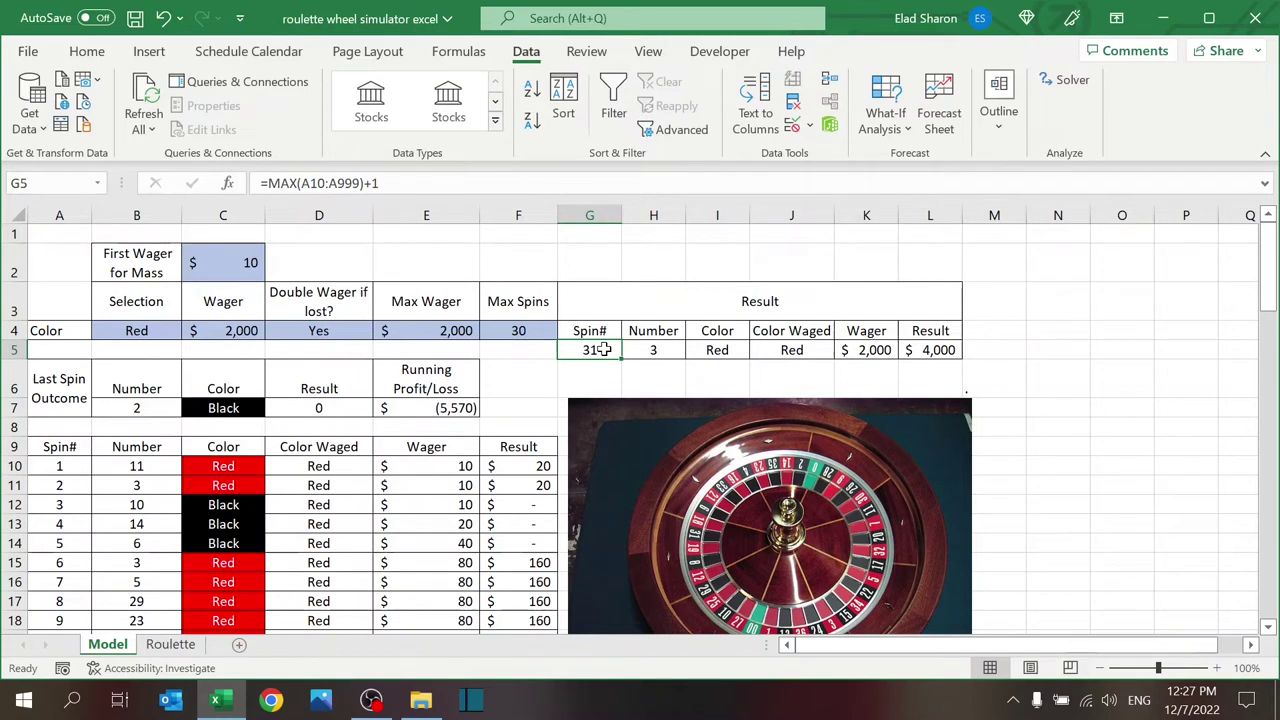
pyautogui.click(654, 349)
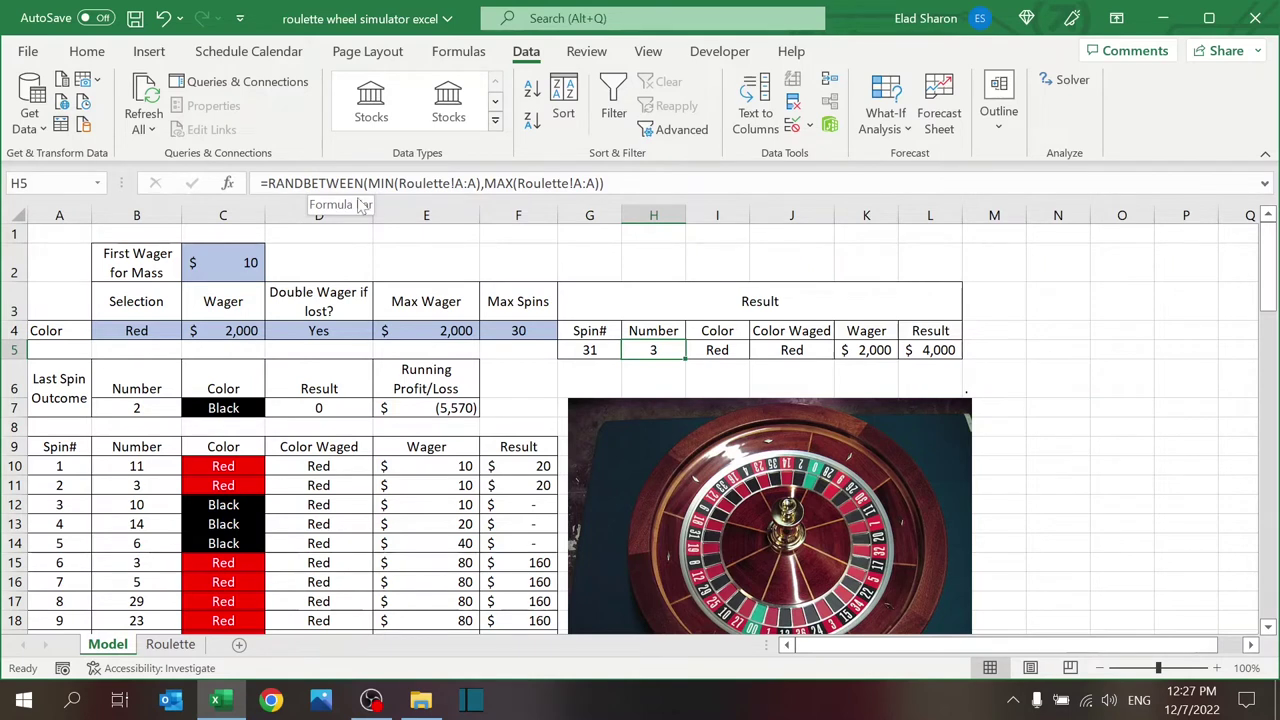
pyautogui.click(458, 178)
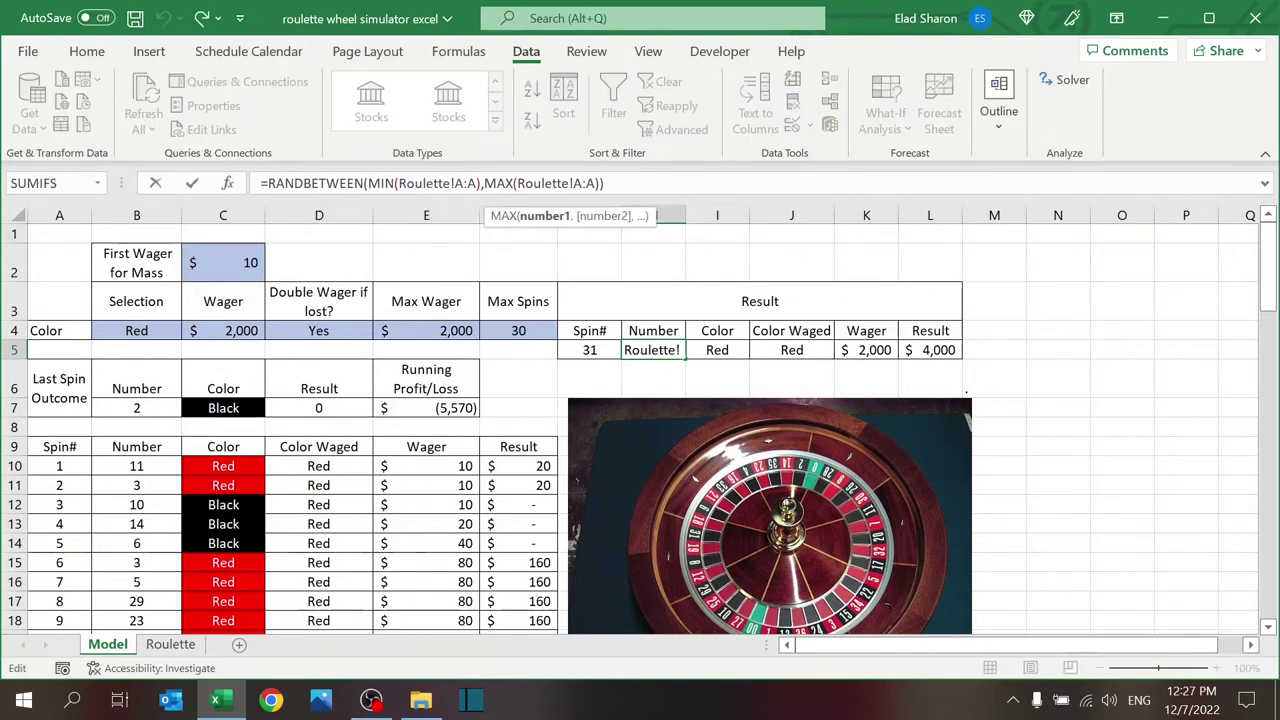
pyautogui.click(170, 644)
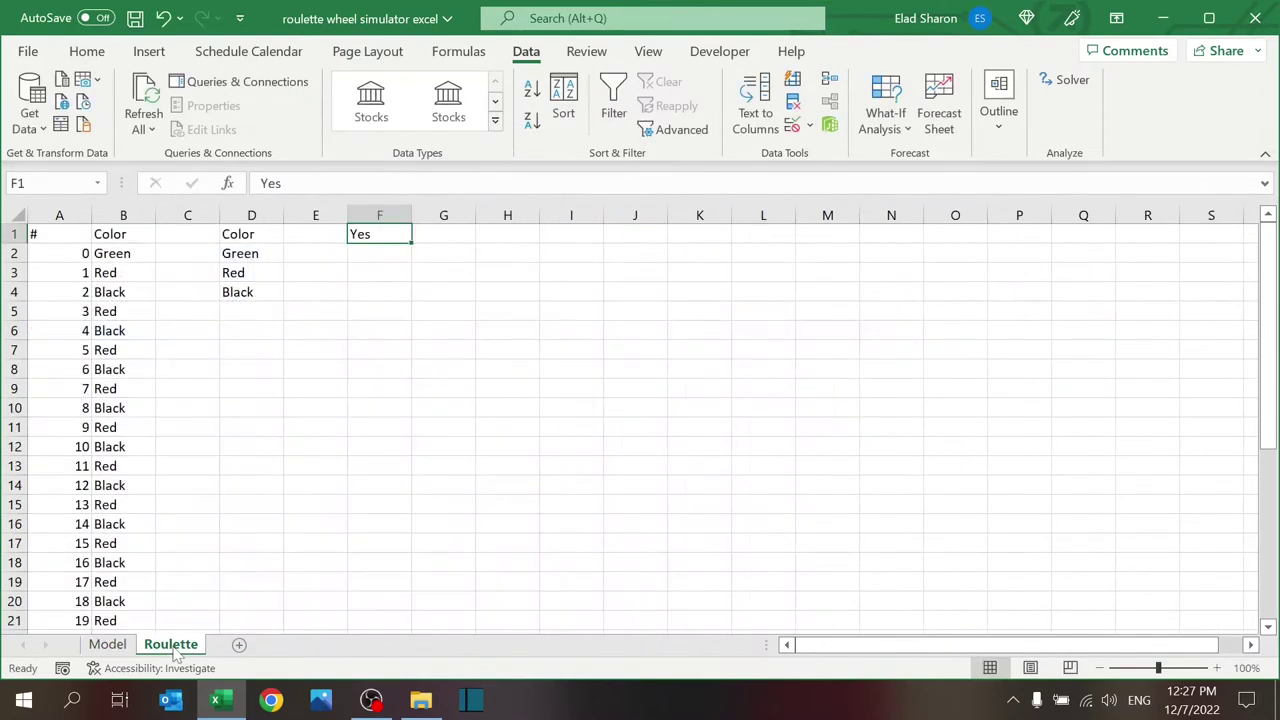
pyautogui.click(106, 644)
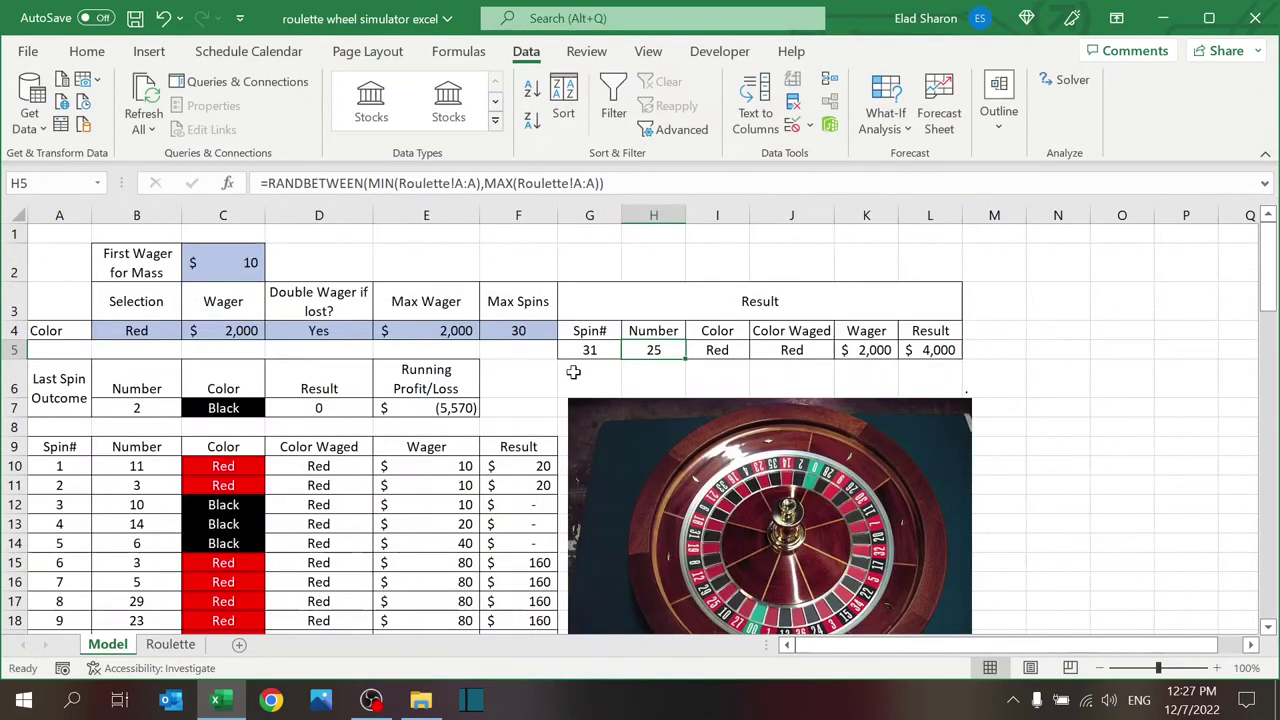
pyautogui.click(170, 644)
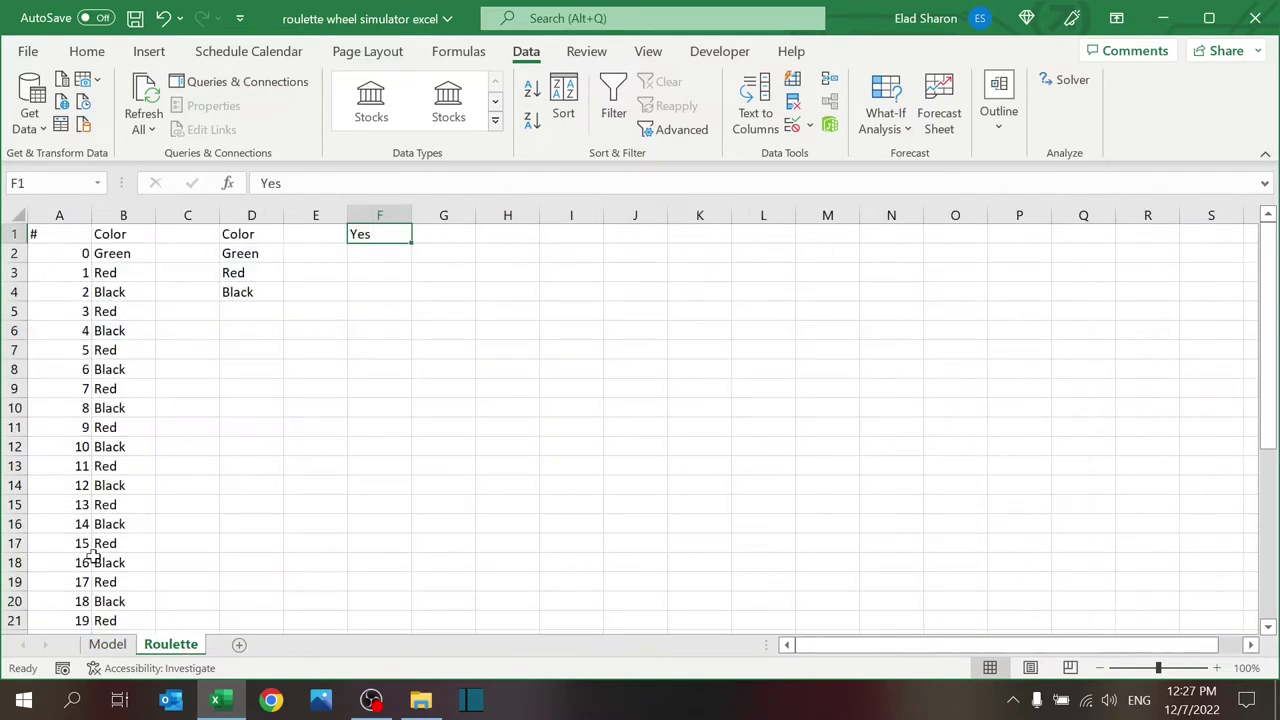
pyautogui.click(84, 546)
pyautogui.hotkey('ctrl', 'Down')
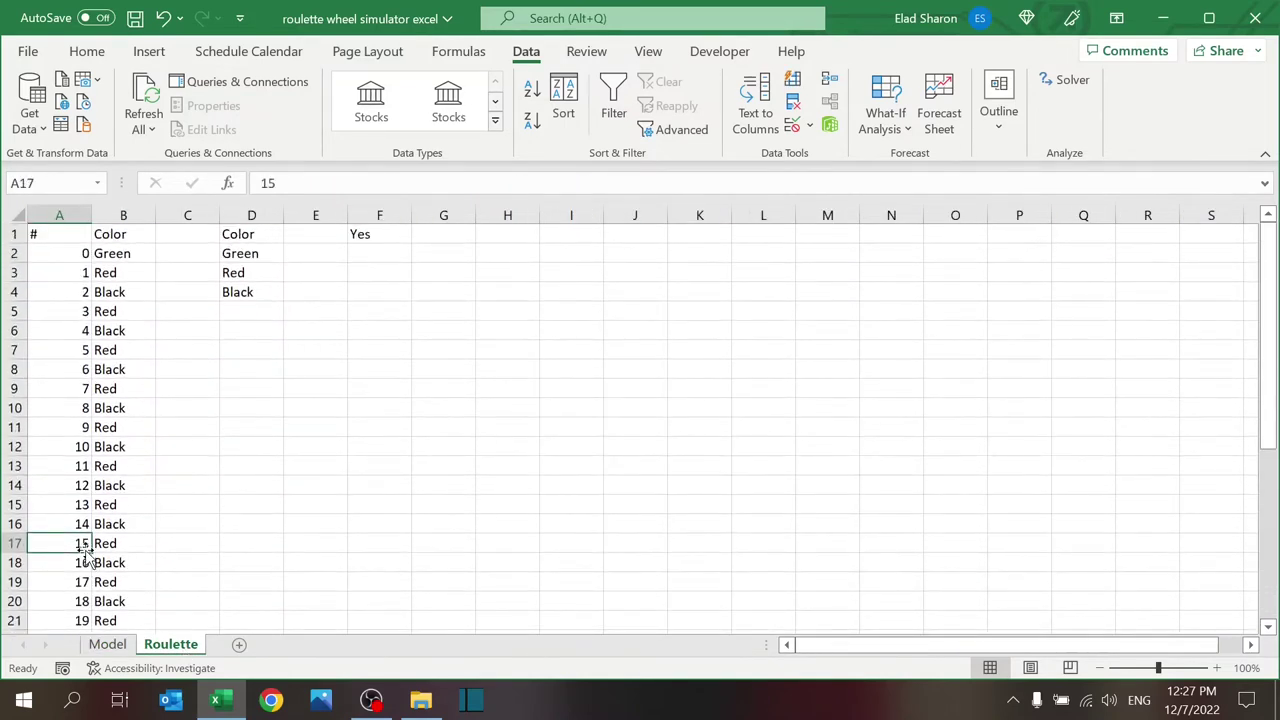
pyautogui.click(107, 644)
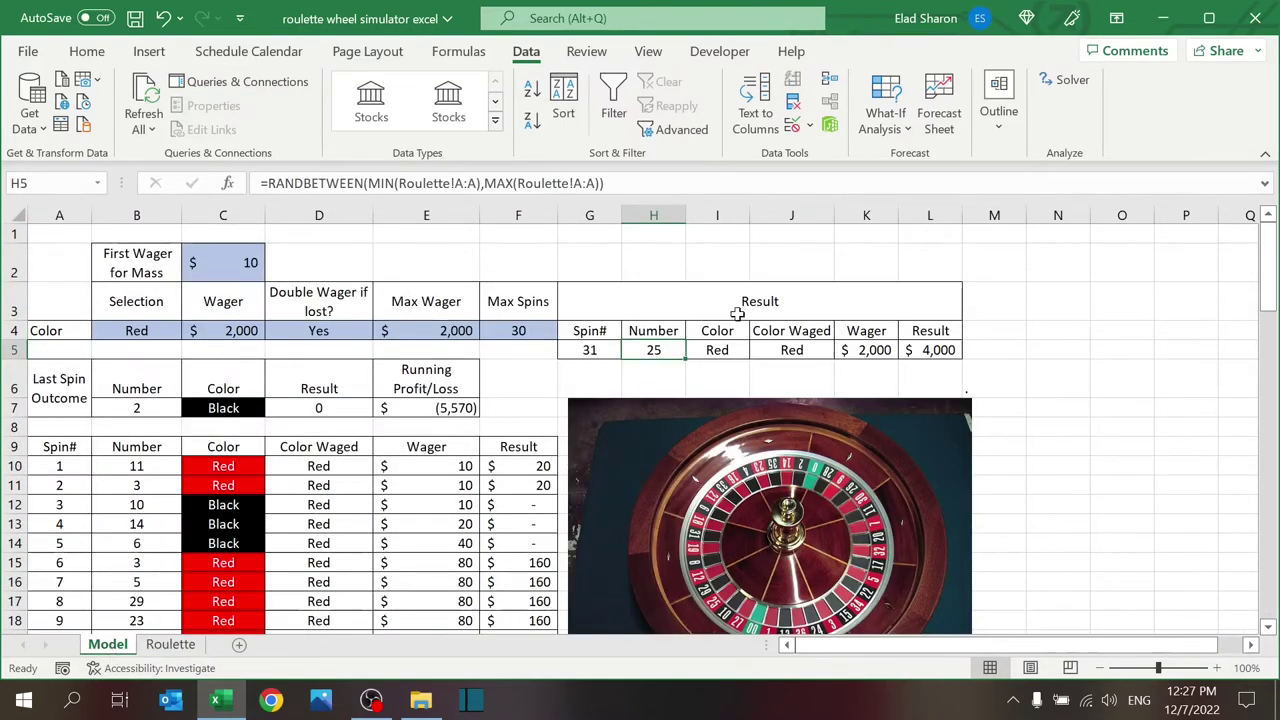
pyautogui.click(704, 348)
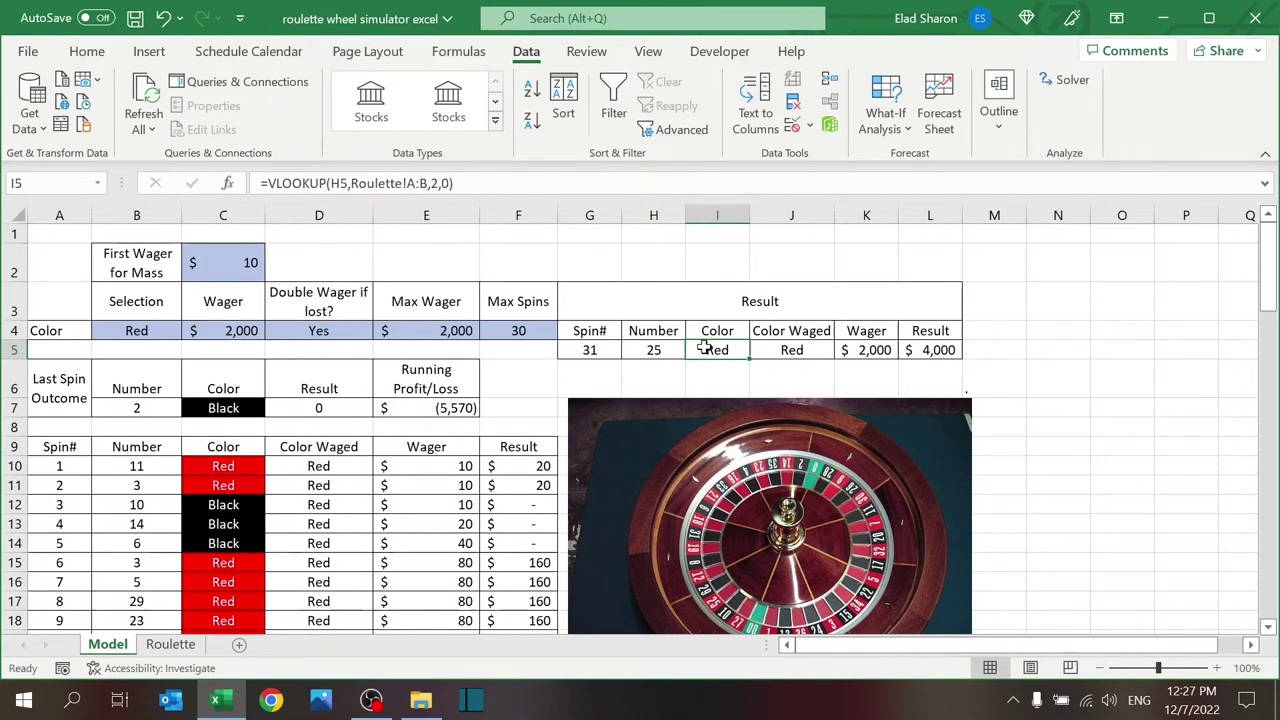
pyautogui.click(662, 350)
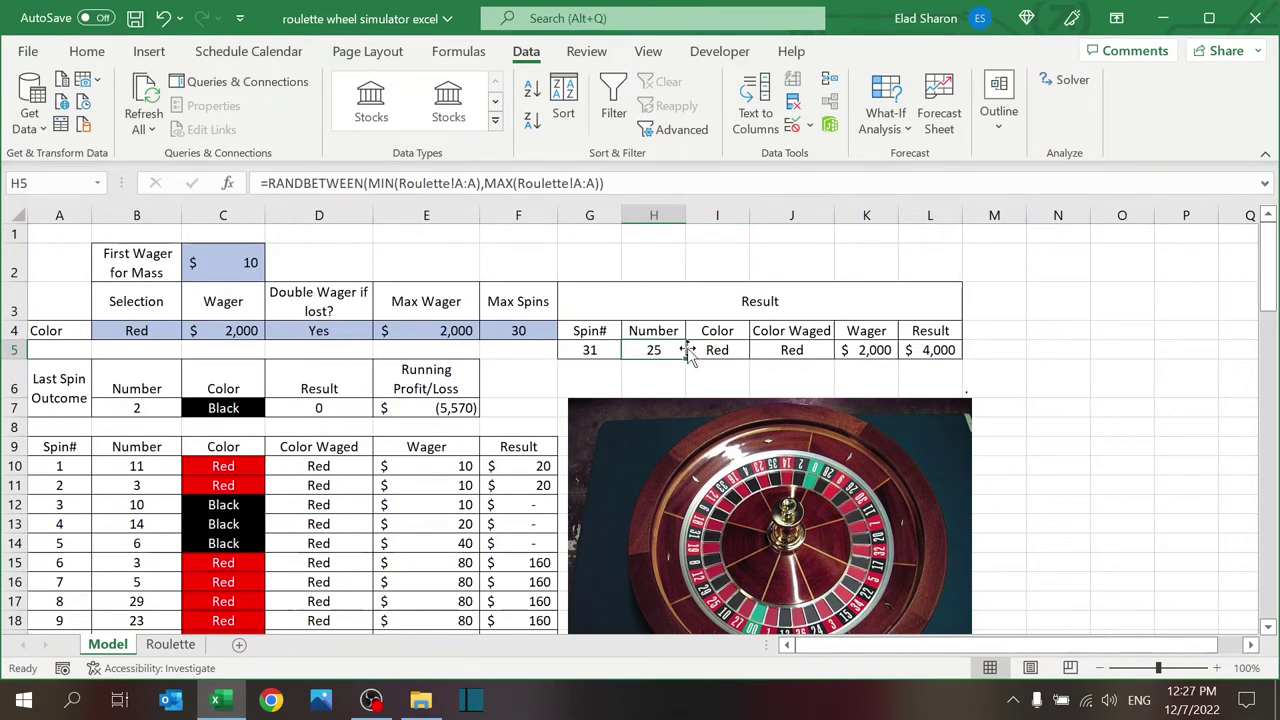
pyautogui.click(697, 349)
pyautogui.click(765, 347)
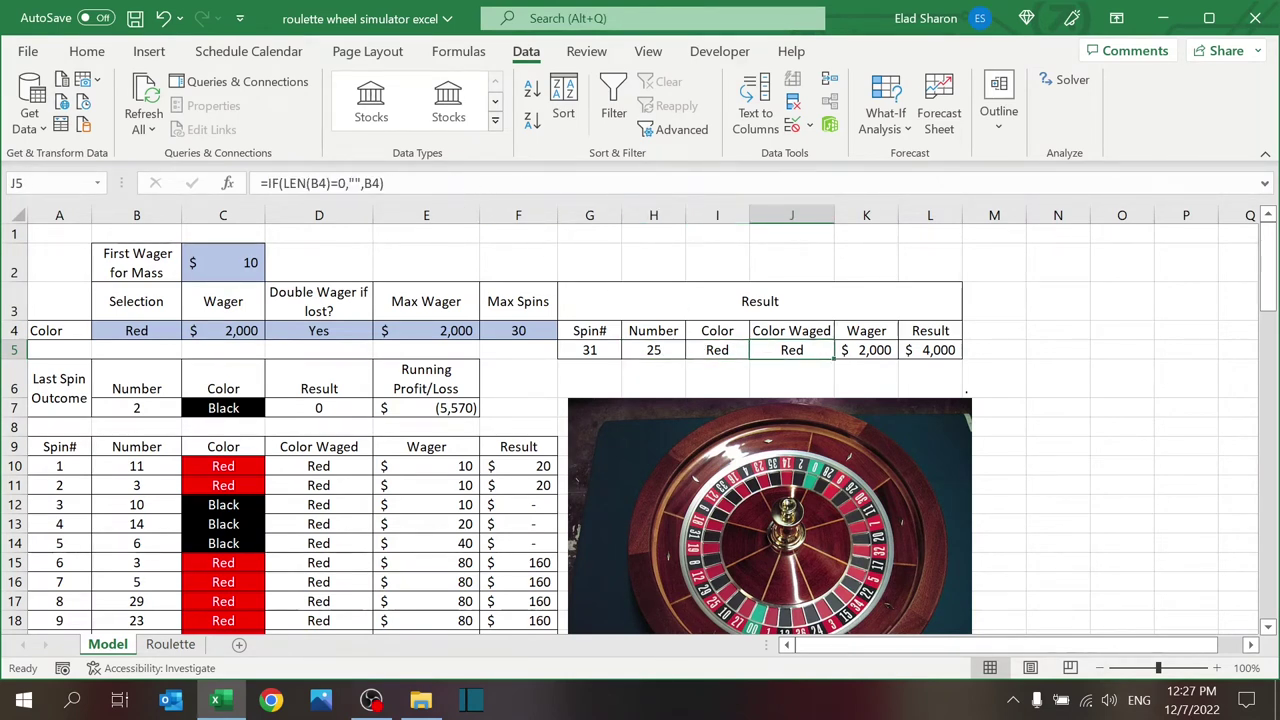
pyautogui.press('F2')
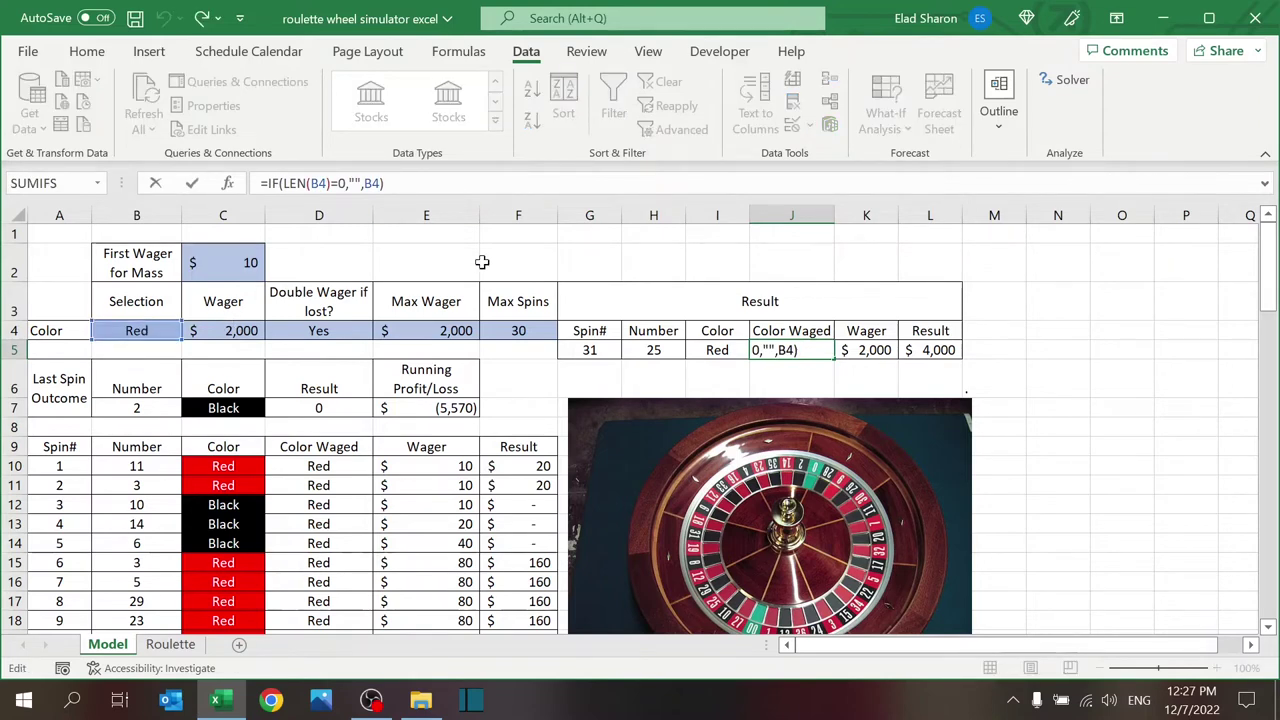
pyautogui.press('Escape')
pyautogui.click(873, 353)
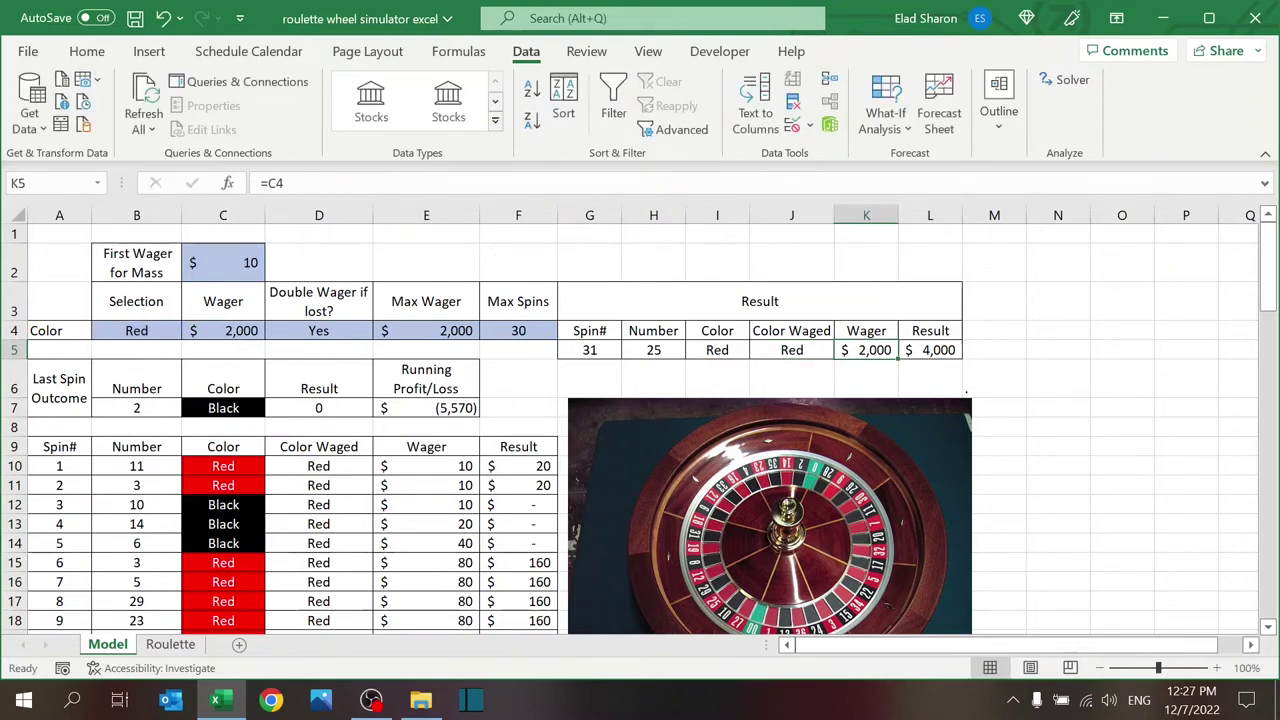
pyautogui.press('F2')
pyautogui.press('Escape')
pyautogui.click(917, 350)
pyautogui.press('F2')
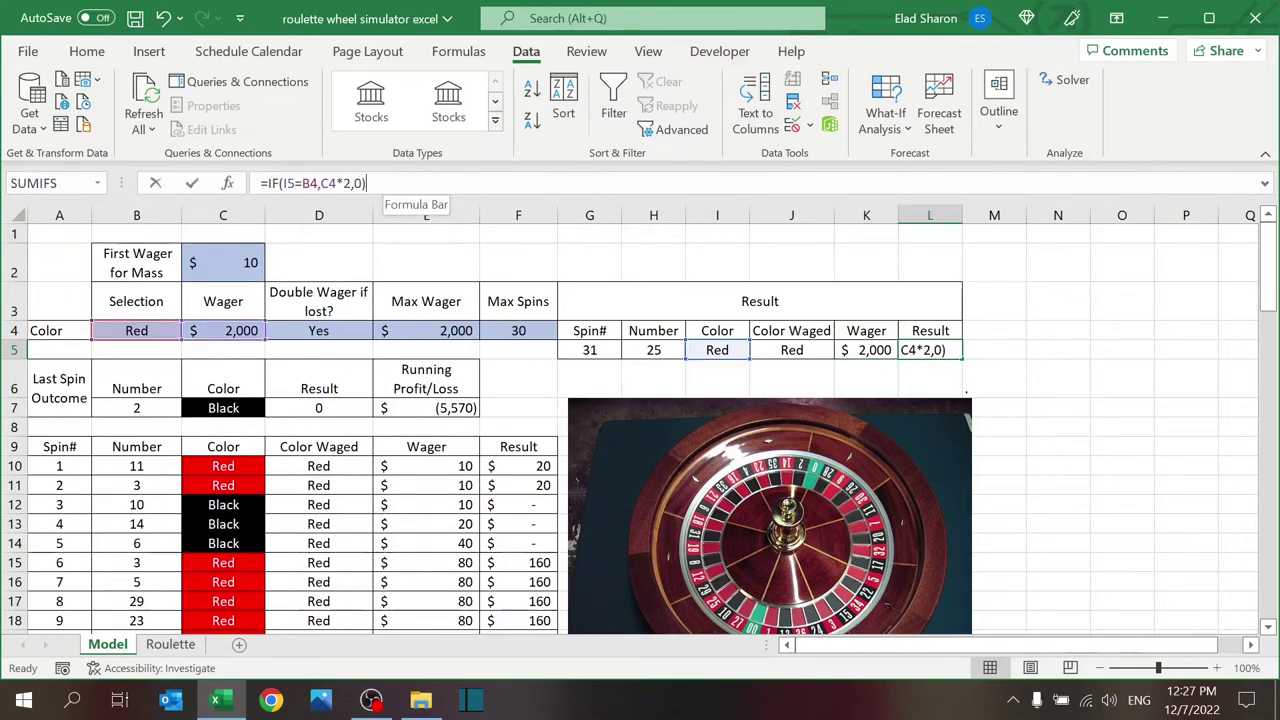
pyautogui.press('Escape')
pyautogui.press('F2')
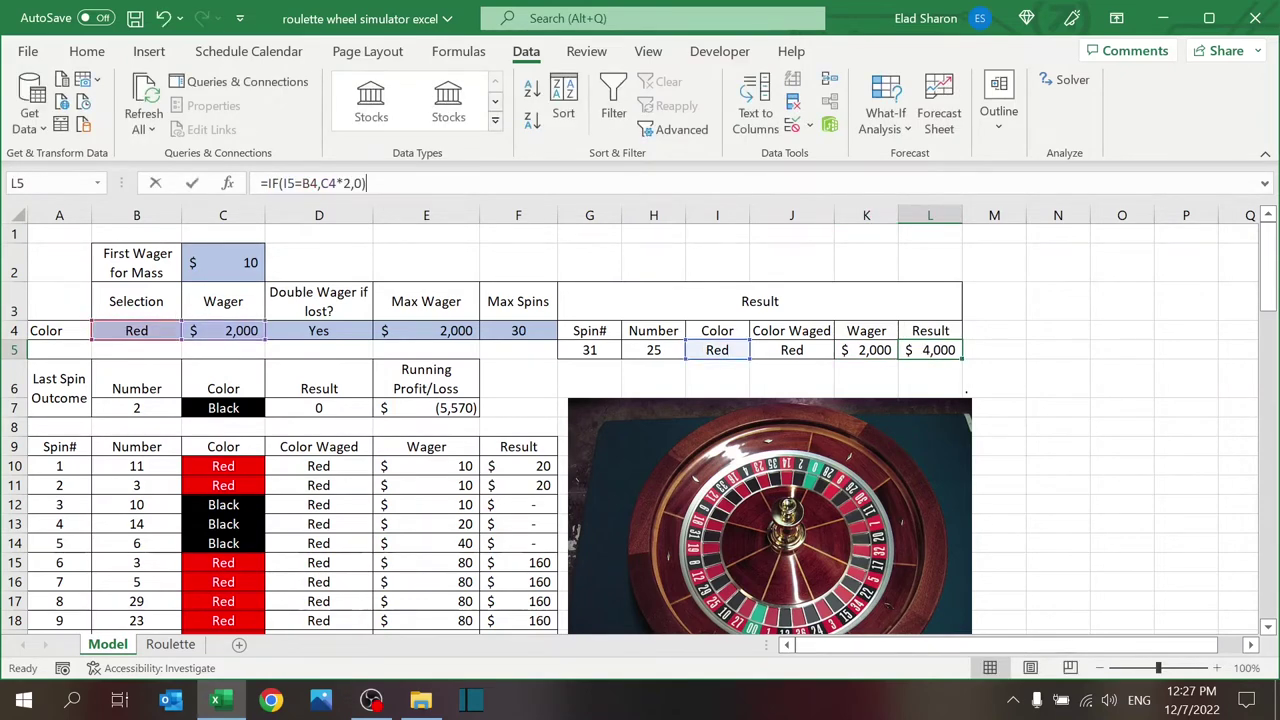
pyautogui.press('Escape')
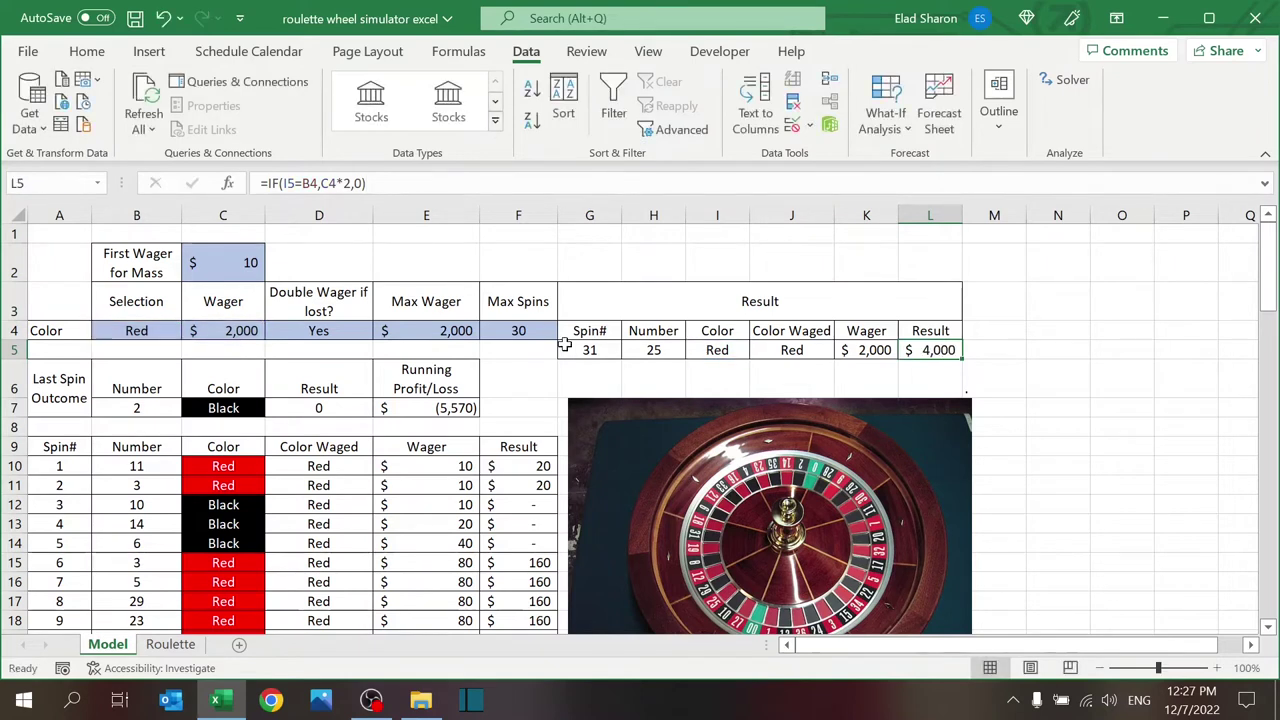
pyautogui.moveTo(588, 332); pyautogui.dragTo(940, 348)
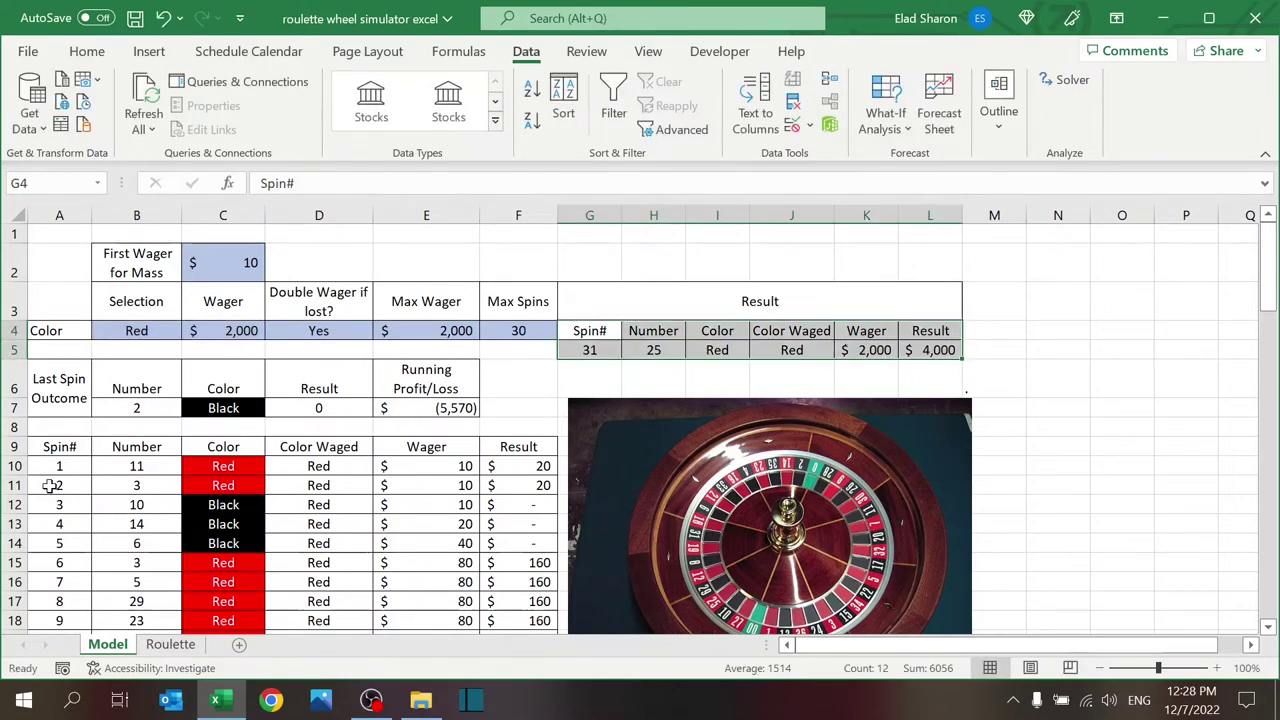
pyautogui.click(677, 378)
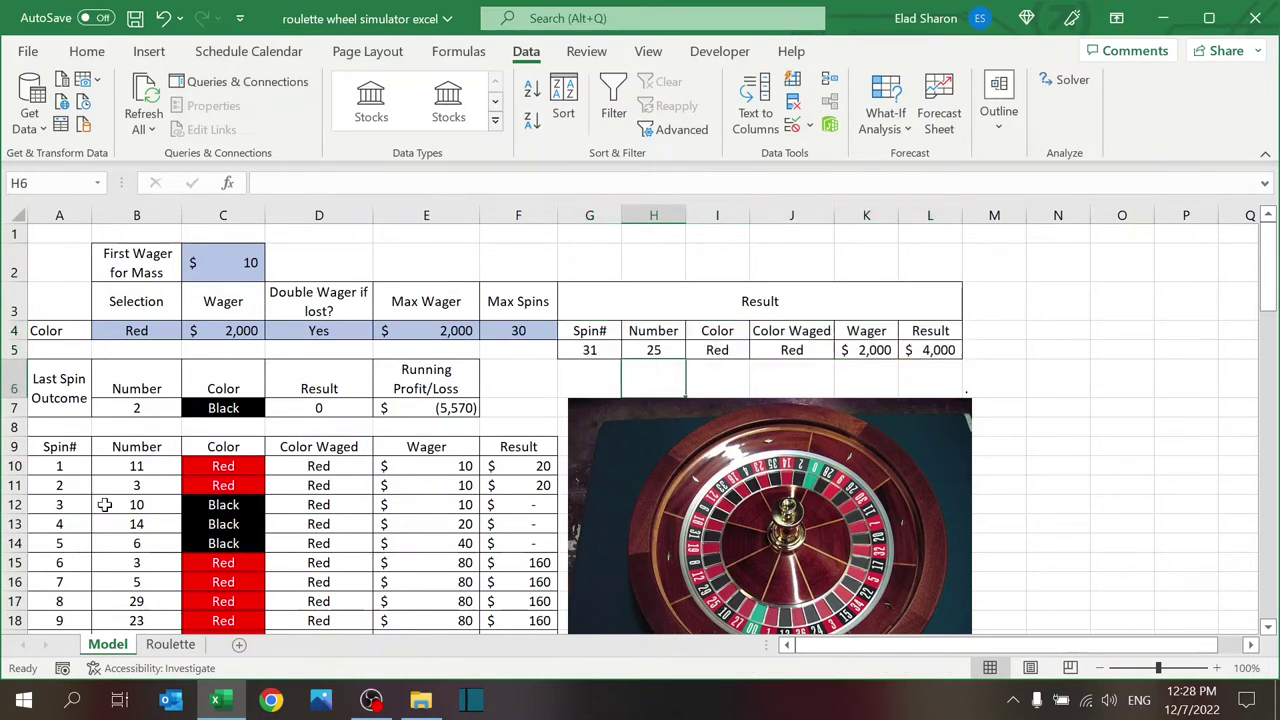
pyautogui.click(598, 345)
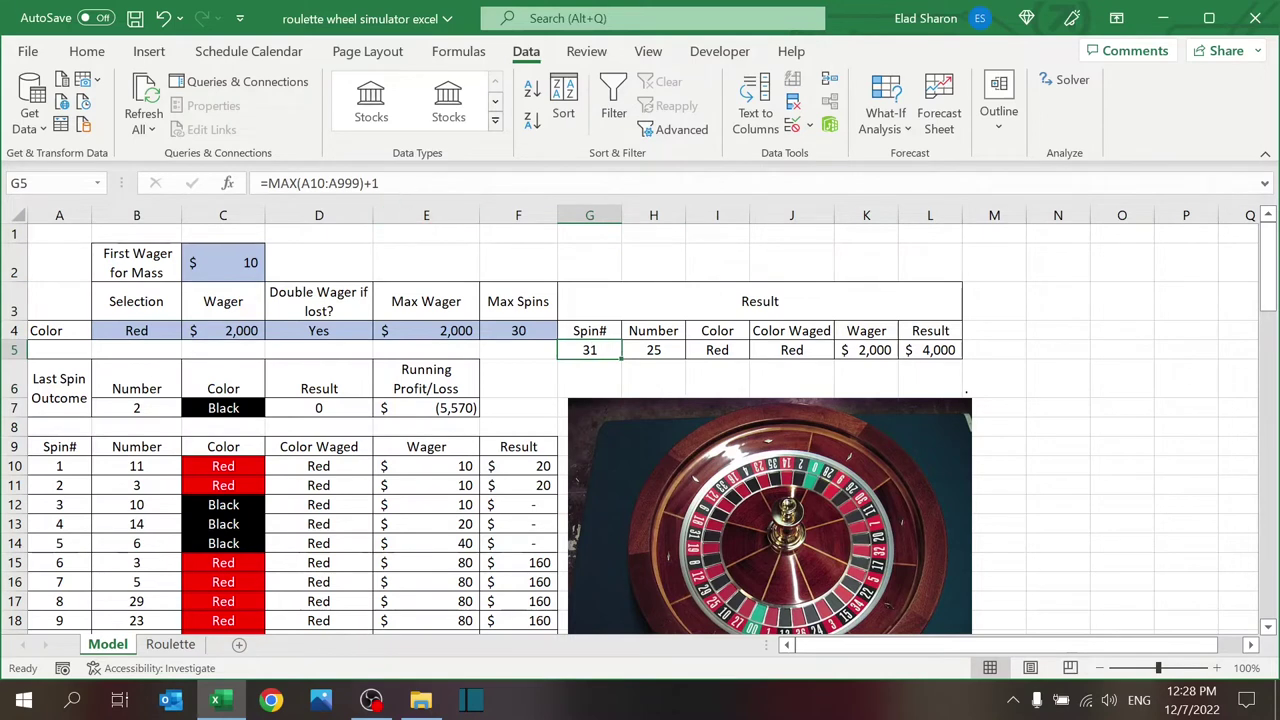
pyautogui.doubleClick(598, 345)
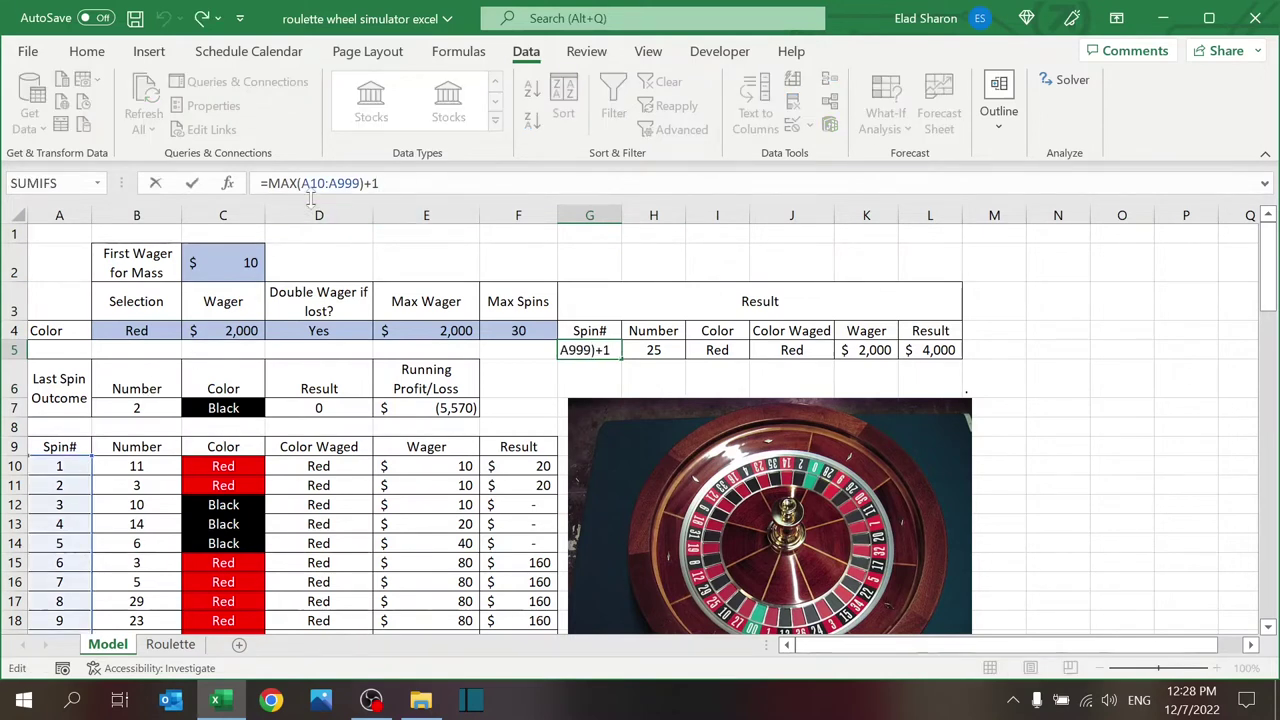
pyautogui.hotkey('ctrl', 'Return')
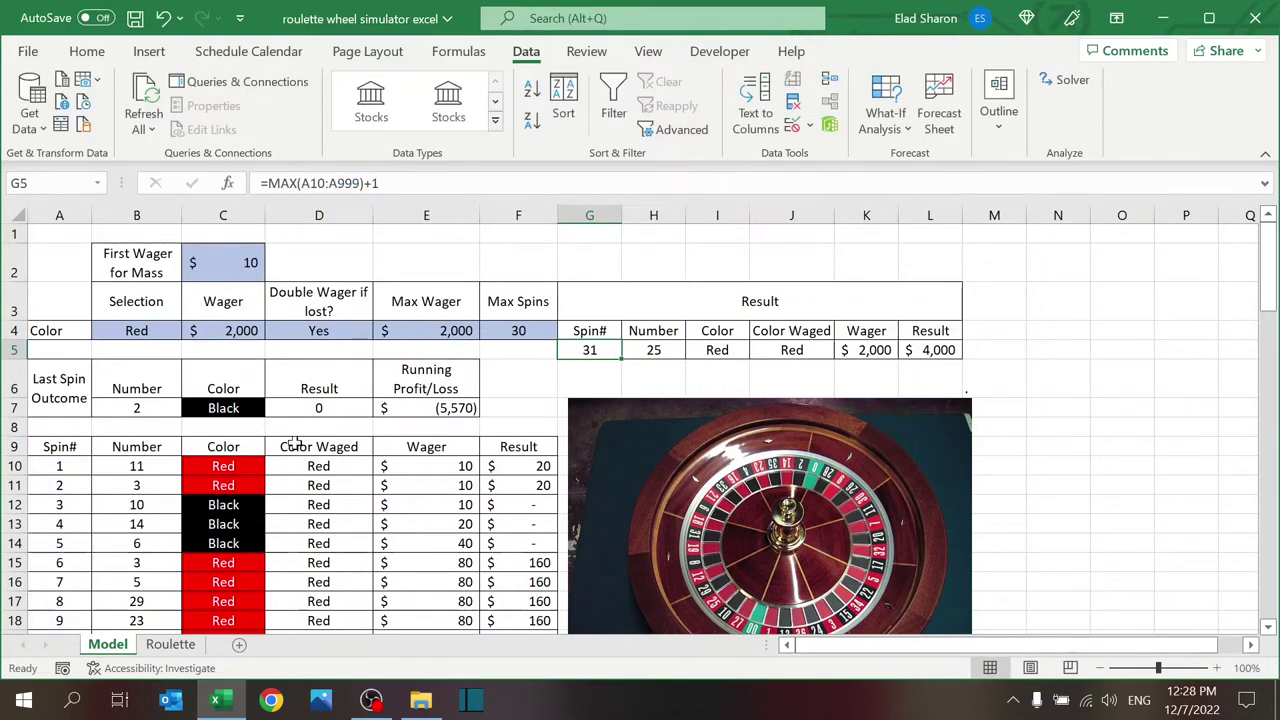
pyautogui.click(931, 421)
# Move the wheel picture up and pick the 'clear' macro assigned to the Clear button.
pyautogui.rightClick(928, 412)
pyautogui.moveTo(908, 410); pyautogui.dragTo(918, 283)
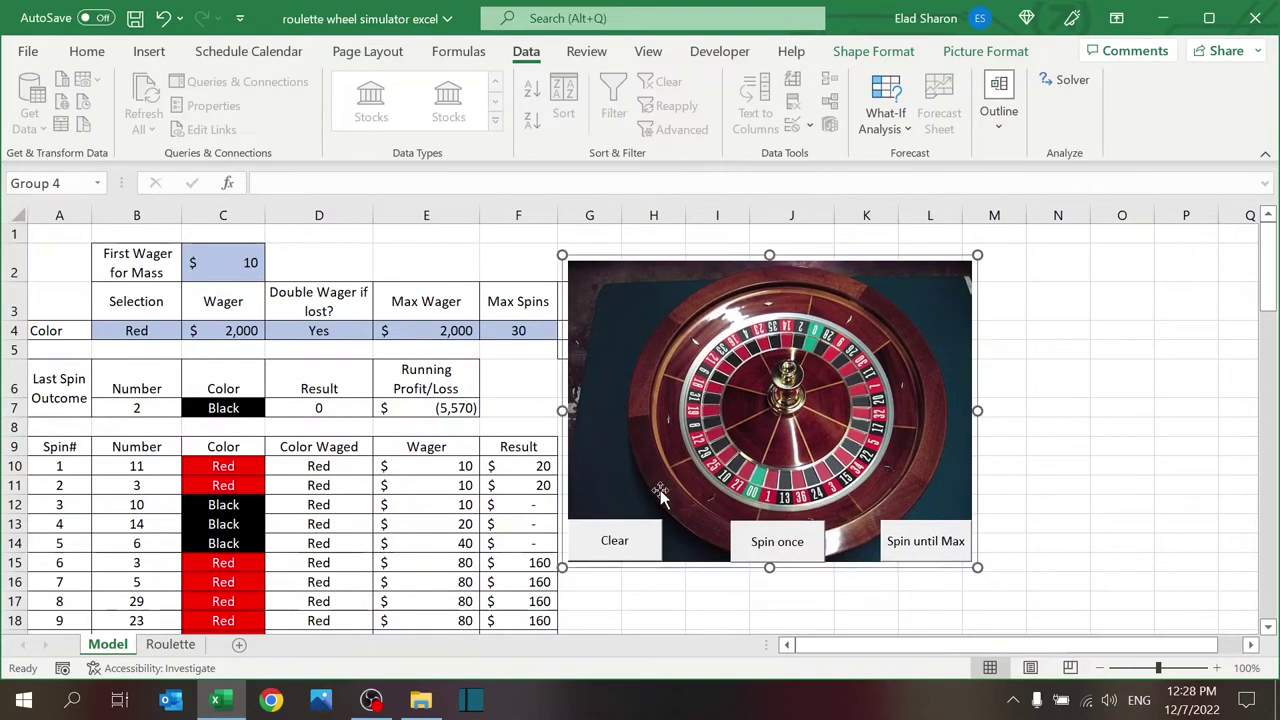
pyautogui.rightClick(631, 548)
pyautogui.click(700, 497)
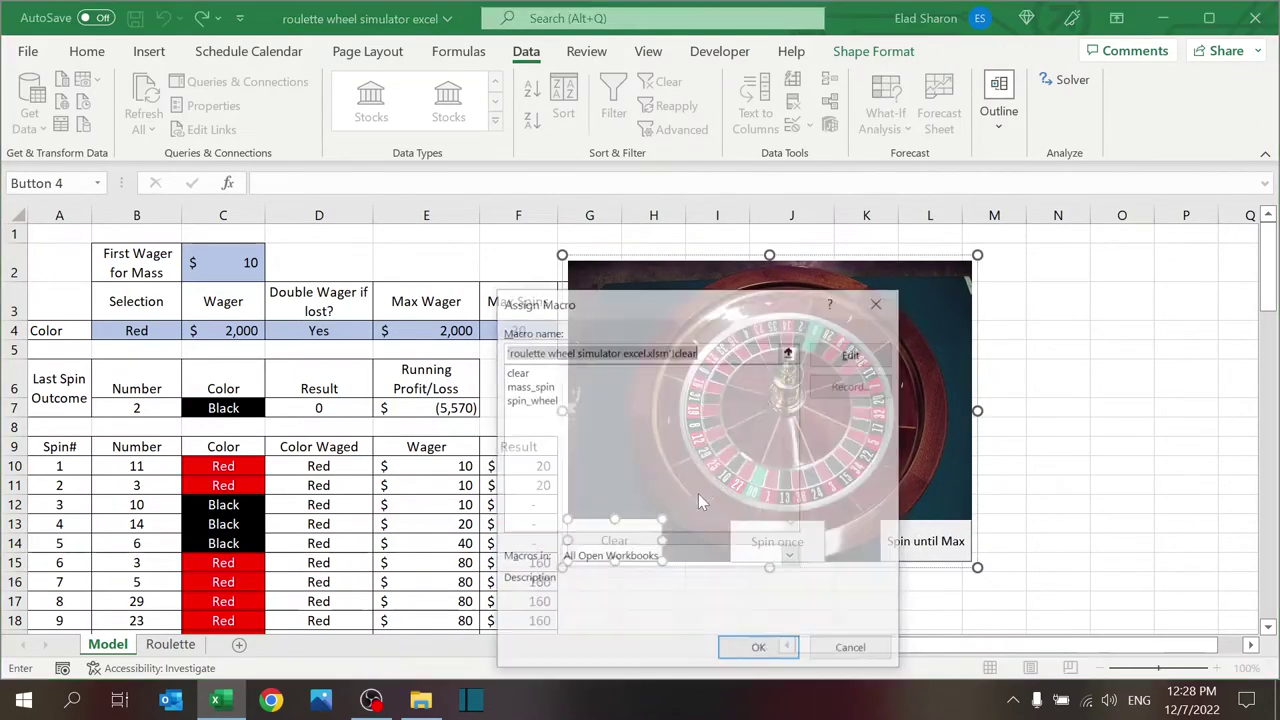
pyautogui.click(536, 372)
# Show the clear macro's ClearContents line and shrink the code window to reveal the wager table.
pyautogui.click(853, 353)
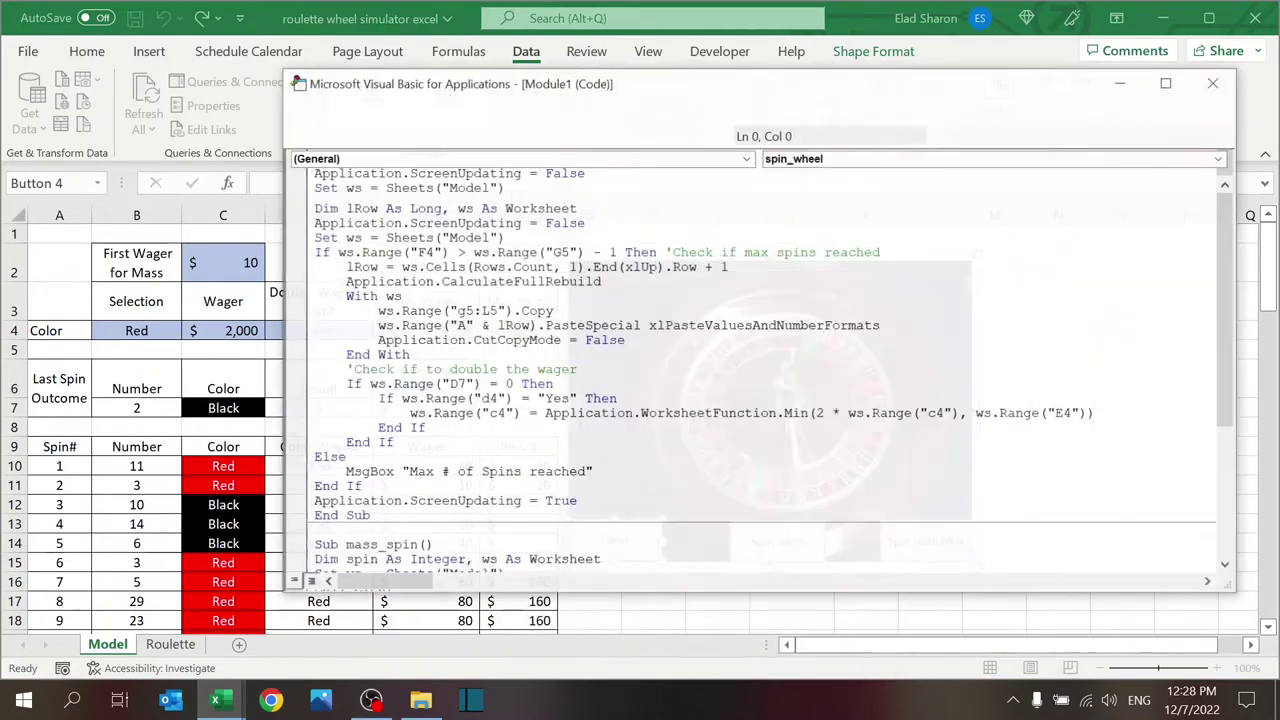
pyautogui.moveTo(1223, 382)
pyautogui.mouseDown()
pyautogui.moveTo(1223, 335)
pyautogui.moveTo(1223, 382)
pyautogui.mouseUp()
pyautogui.click(619, 516)
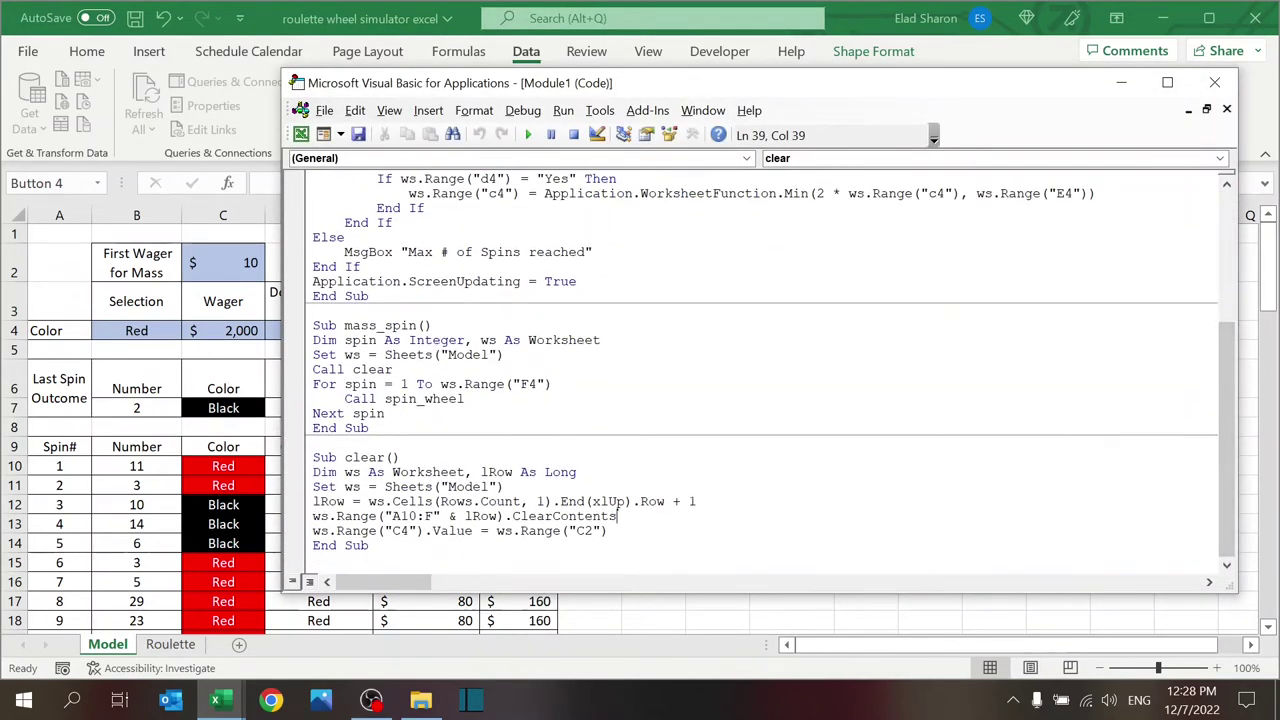
pyautogui.moveTo(278, 320); pyautogui.dragTo(569, 315)
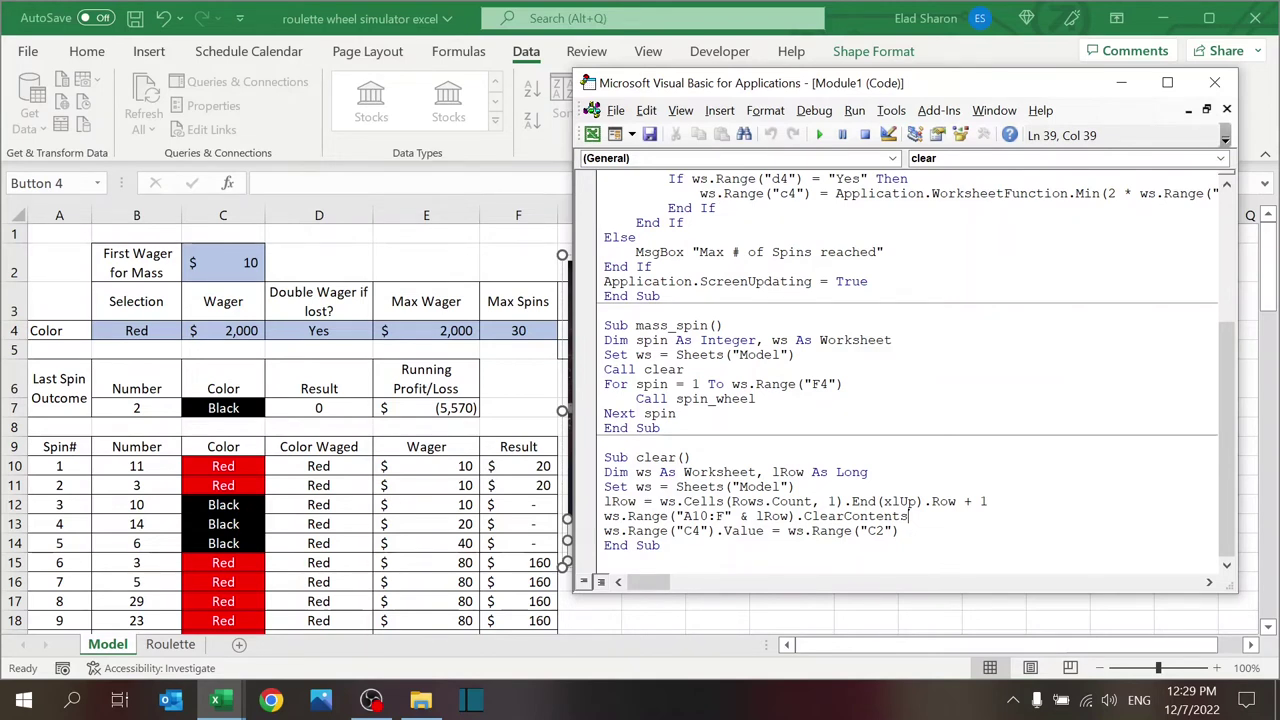
# Review mass_spin's Call clear and F4 spin-limit lines, then scroll up to spin_wheel.
pyautogui.click(669, 369)
pyautogui.click(828, 384)
pyautogui.scroll(5, 1232, 213)
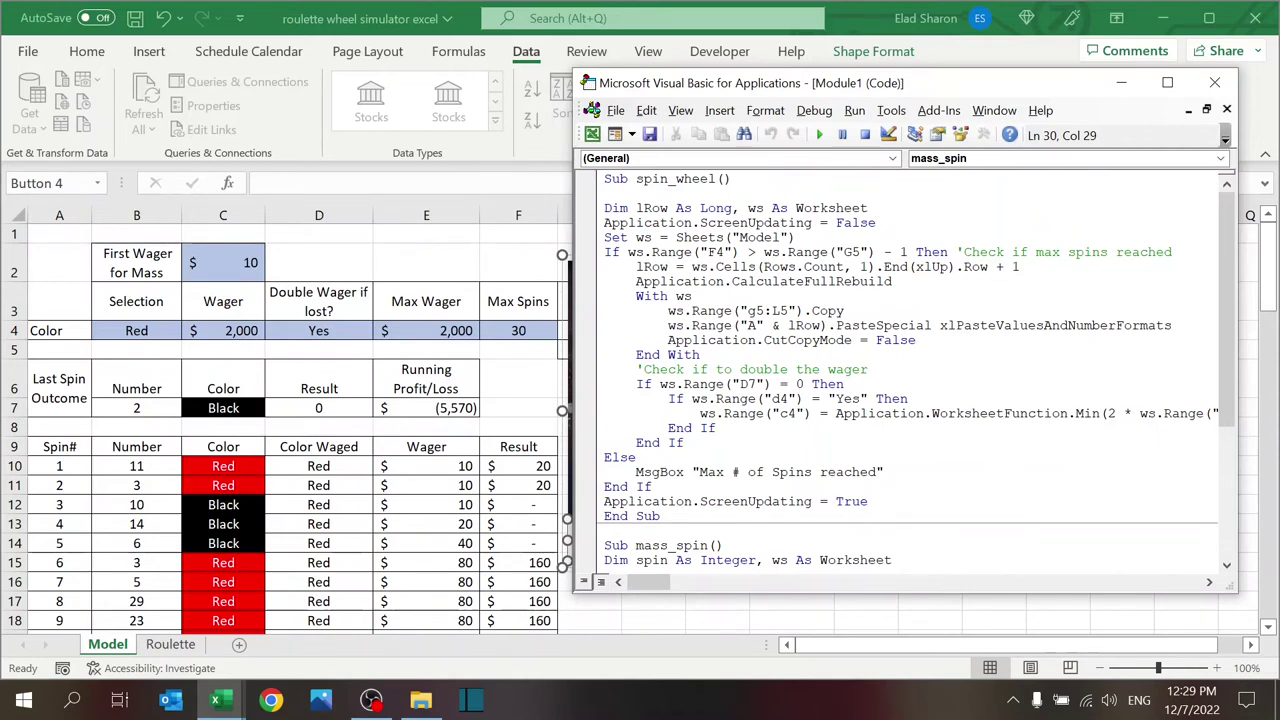
# Move the wheel picture below the Result table, then bring the code editor back.
pyautogui.click(505, 366)
pyautogui.moveTo(636, 290); pyautogui.dragTo(641, 390)
pyautogui.moveTo(215, 700)
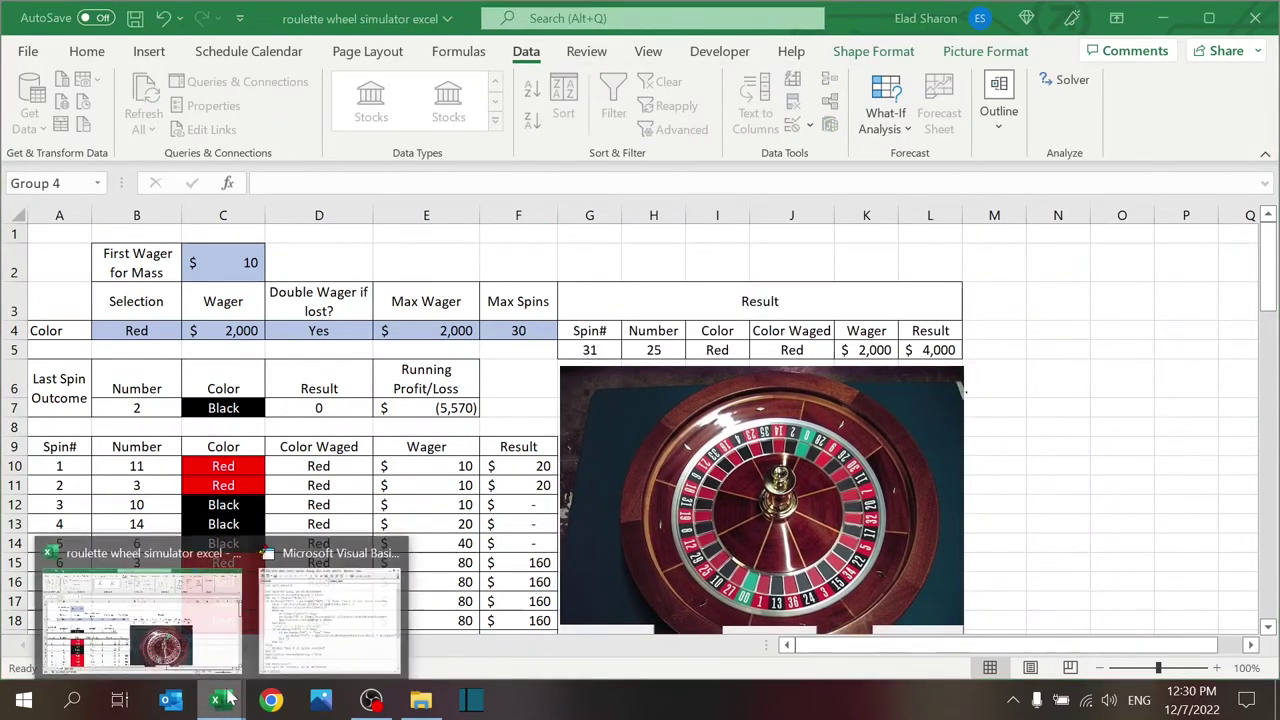
pyautogui.click(410, 590)
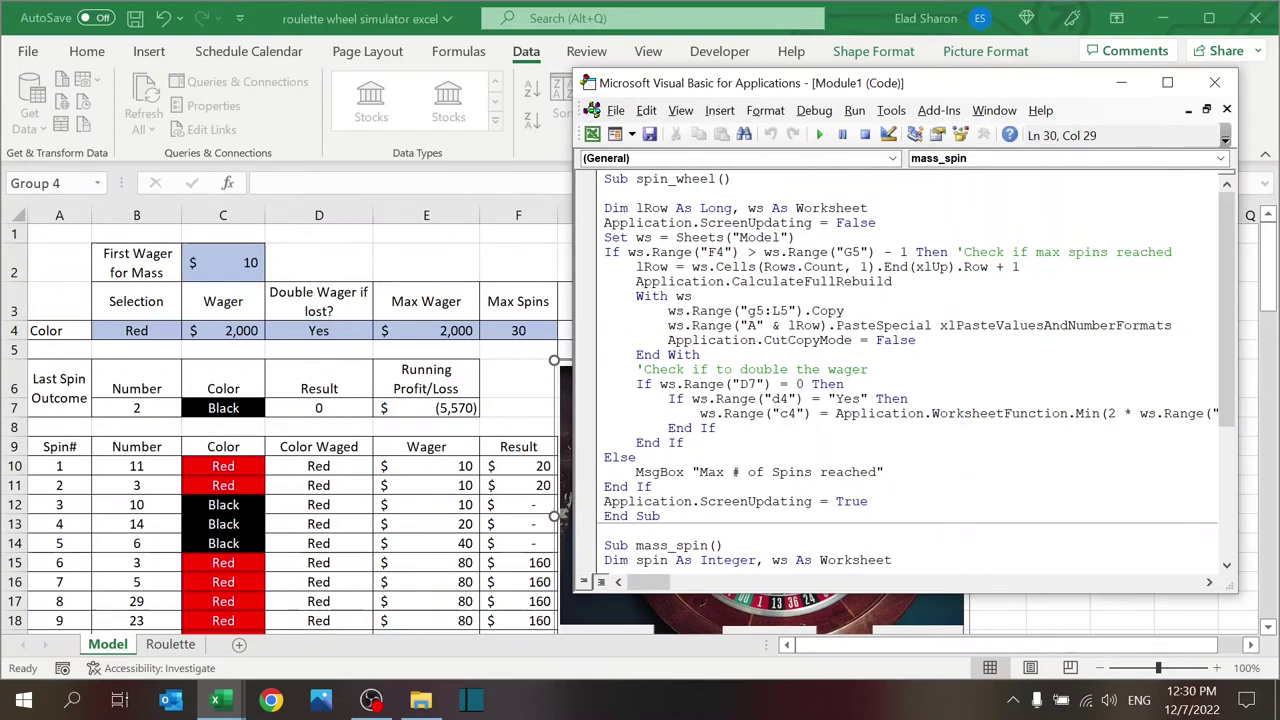
# Review spin_wheel's max-spins check, next-empty-row and CutCopyMode lines, moving the editor to reveal the Result table.
pyautogui.click(1020, 266)
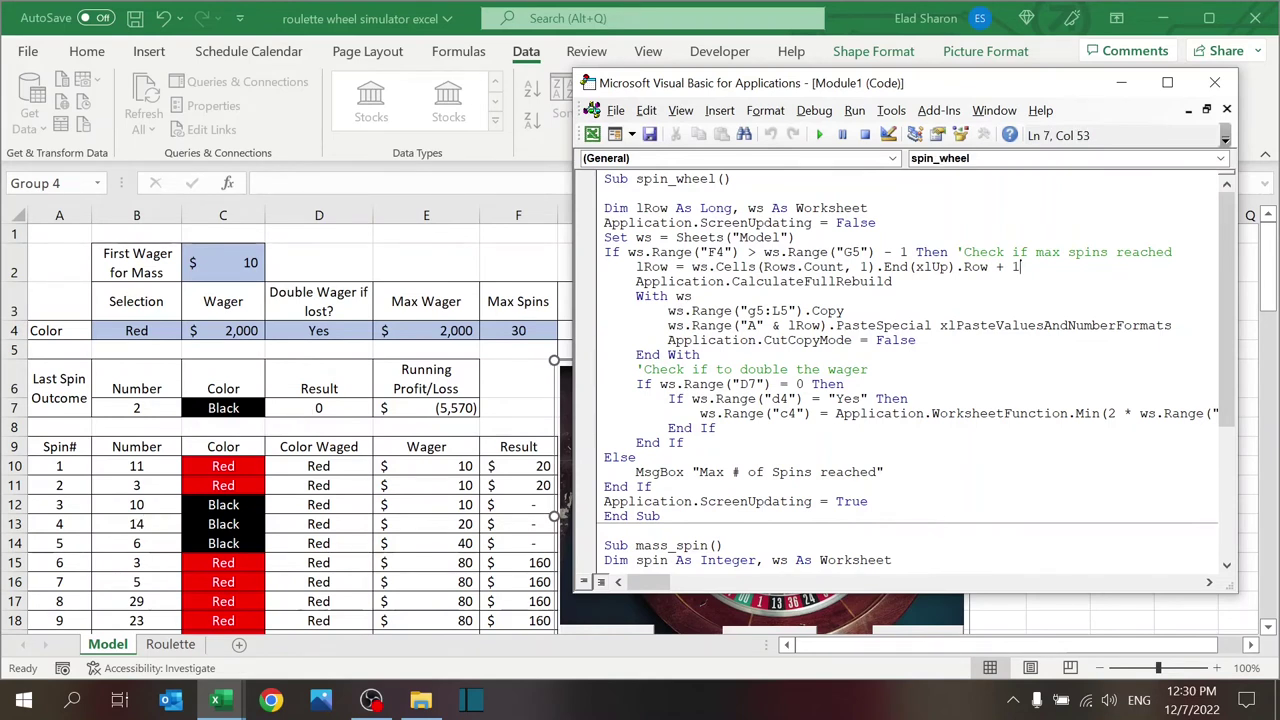
pyautogui.press('Down')
pyautogui.press('Down')
pyautogui.press('Down')
pyautogui.moveTo(962, 95); pyautogui.dragTo(952, 67)
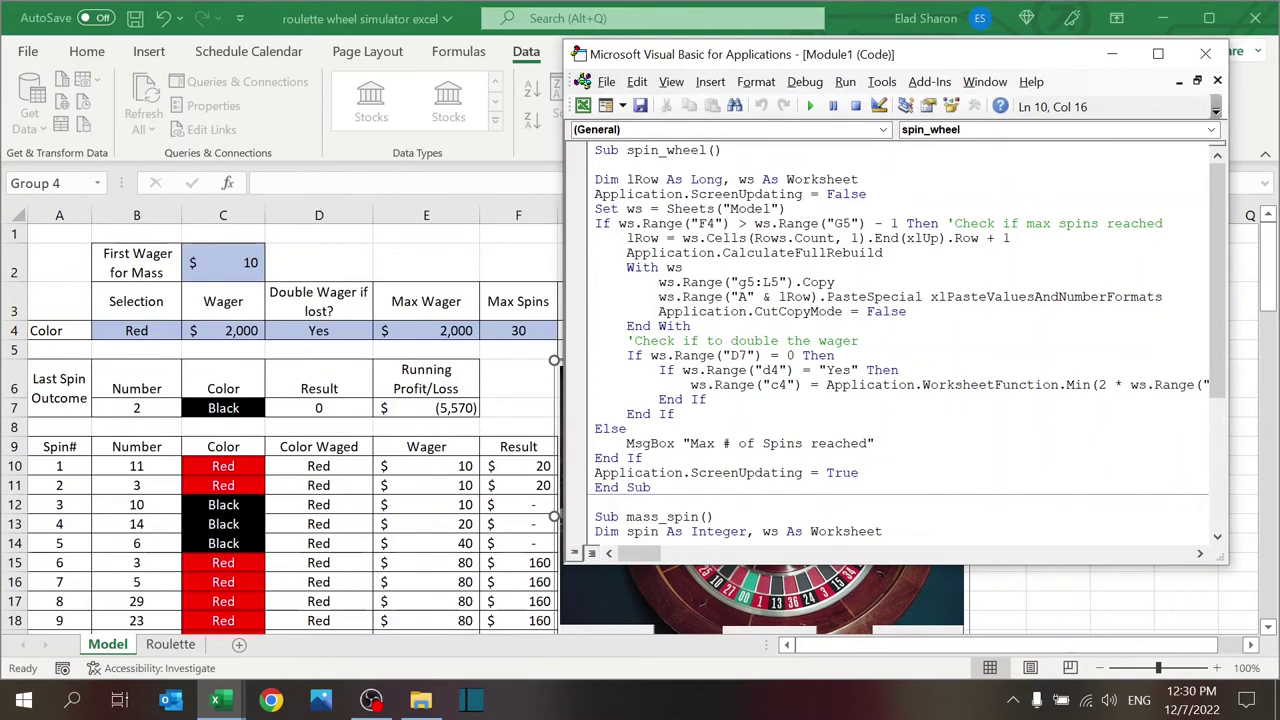
pyautogui.click(906, 311)
# Select the spin history cells B13:E13, then review the double-the-wager and D7 result check code.
pyautogui.moveTo(105, 522); pyautogui.dragTo(463, 524)
pyautogui.hotkey('alt', 'F11')
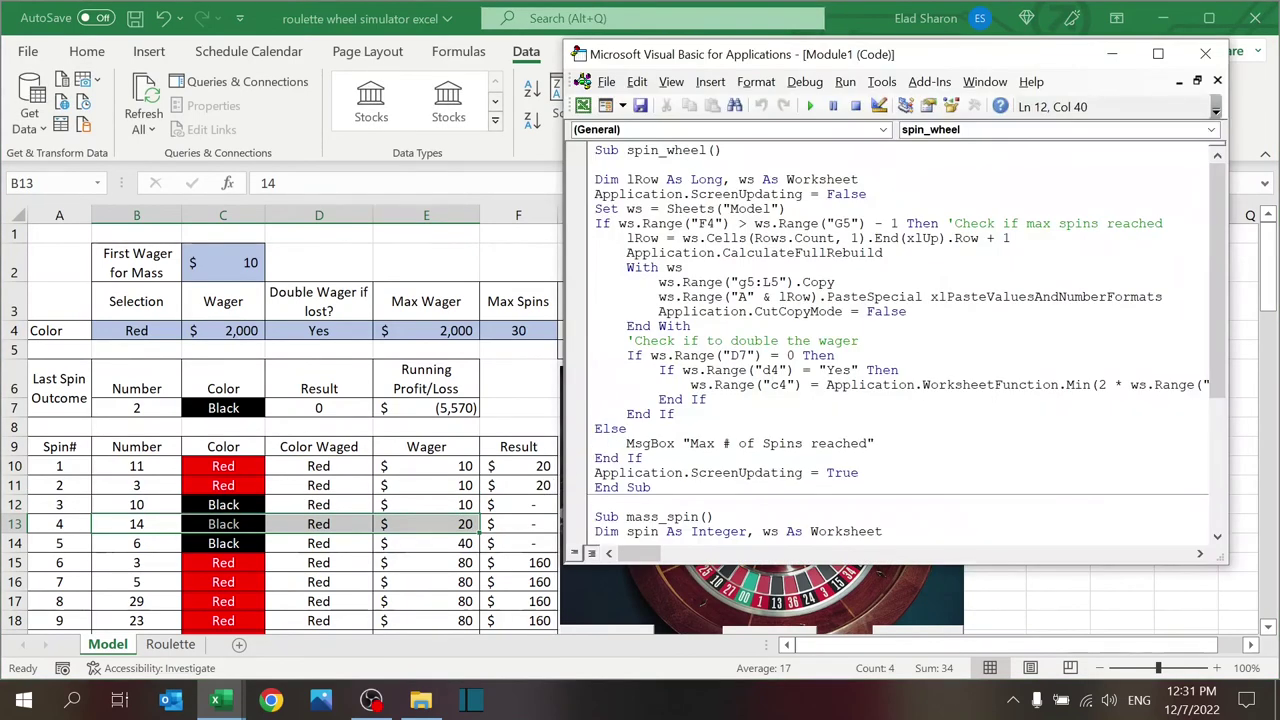
pyautogui.click(858, 341)
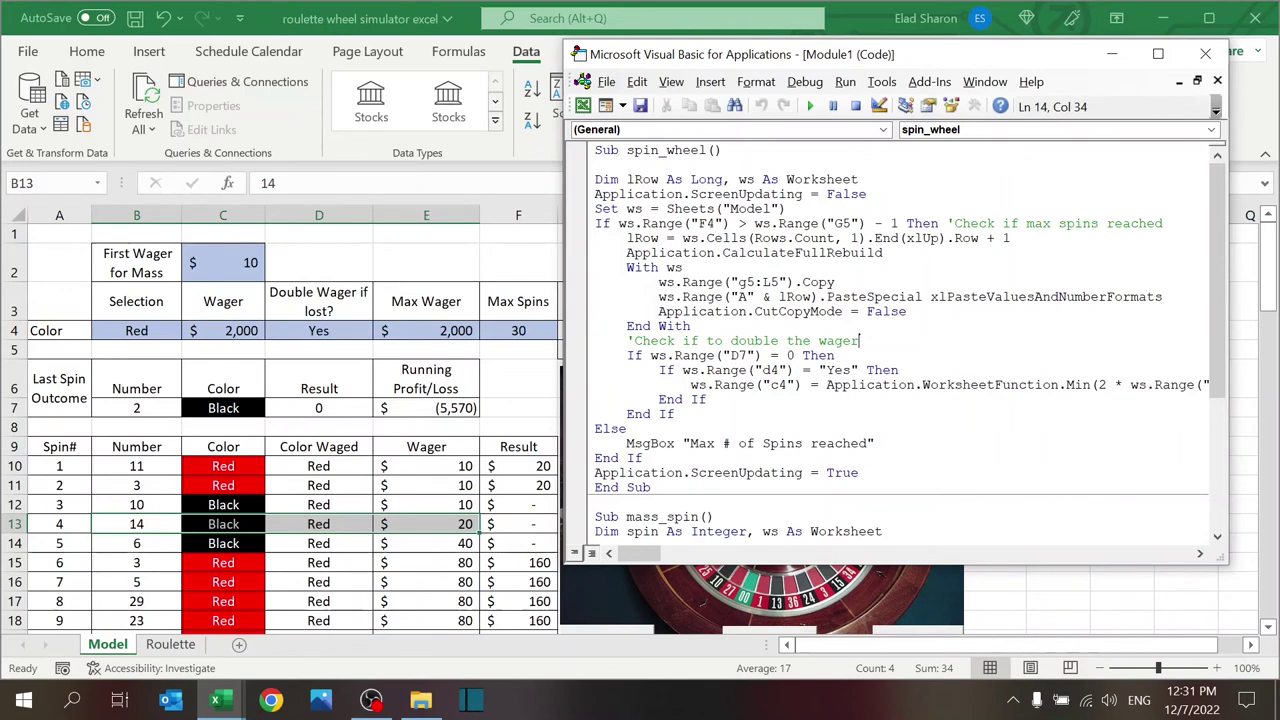
pyautogui.moveTo(654, 555); pyautogui.dragTo(670, 565)
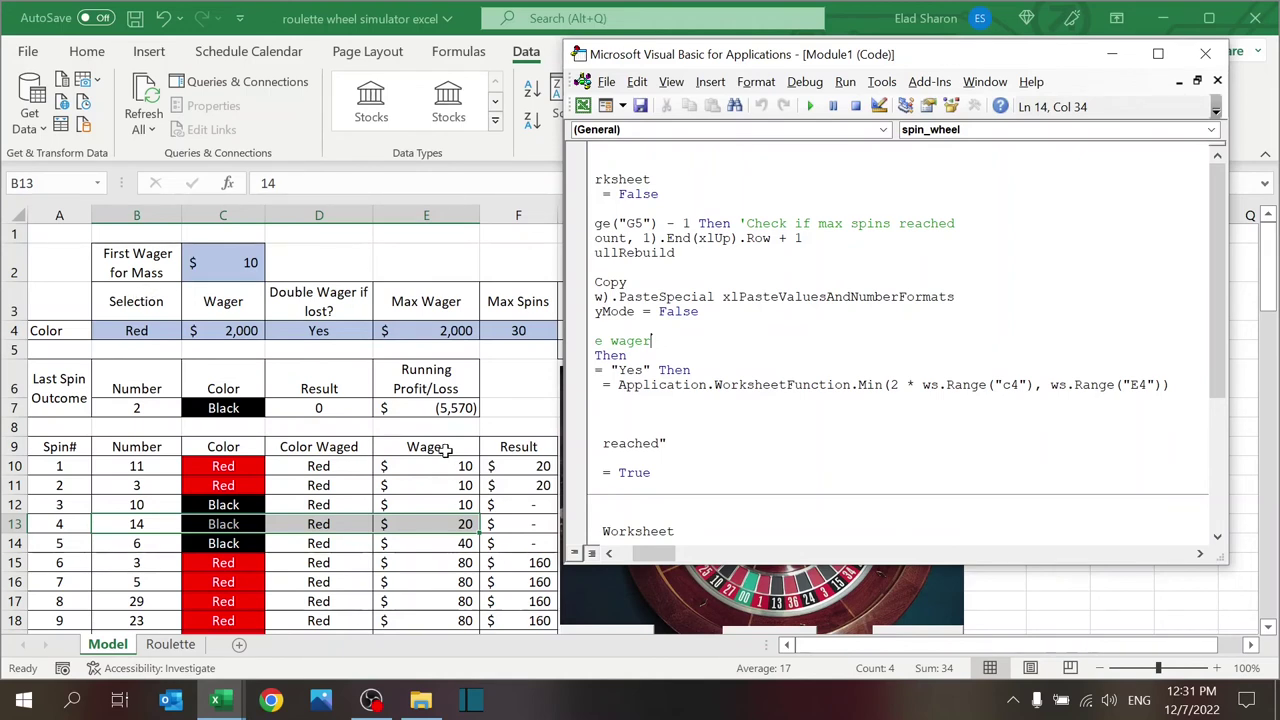
pyautogui.moveTo(660, 555); pyautogui.dragTo(615, 563)
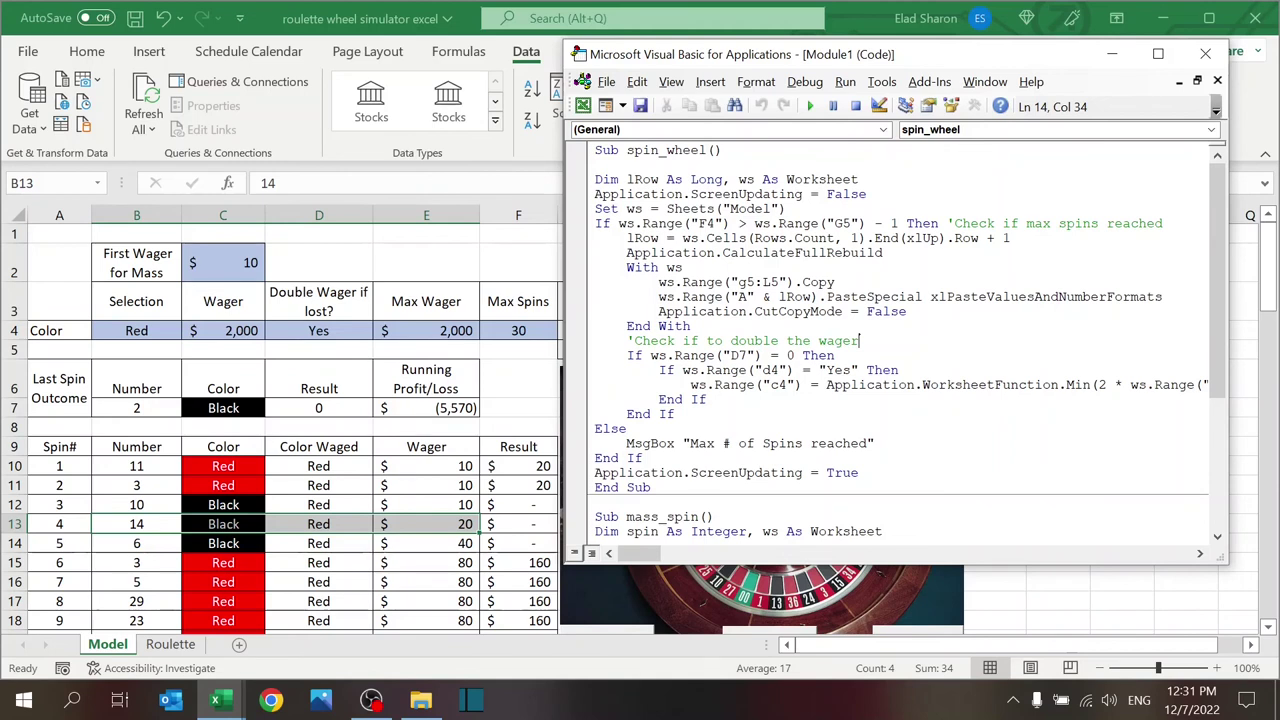
pyautogui.press('Down')
pyautogui.hotkey('ctrl', 'Left')
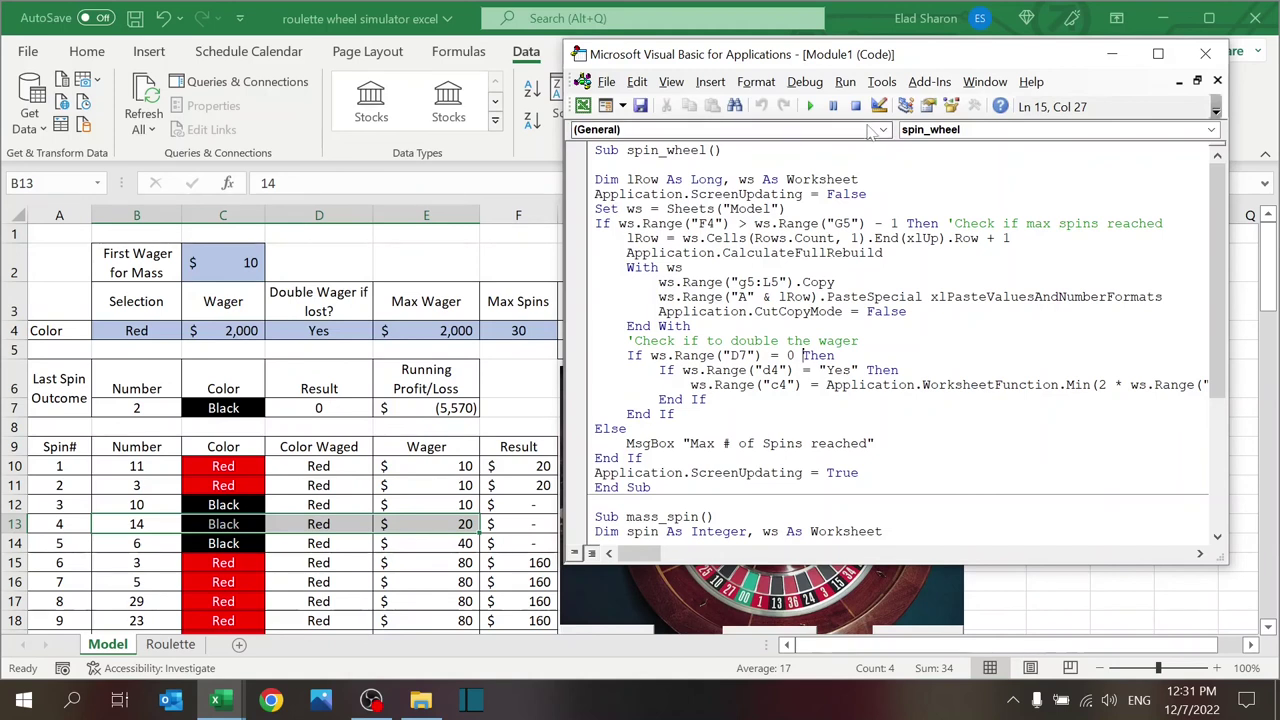
# Close the VBA editor and nudge the wheel picture group up so the Clear and Spin buttons show.
pyautogui.click(1204, 54)
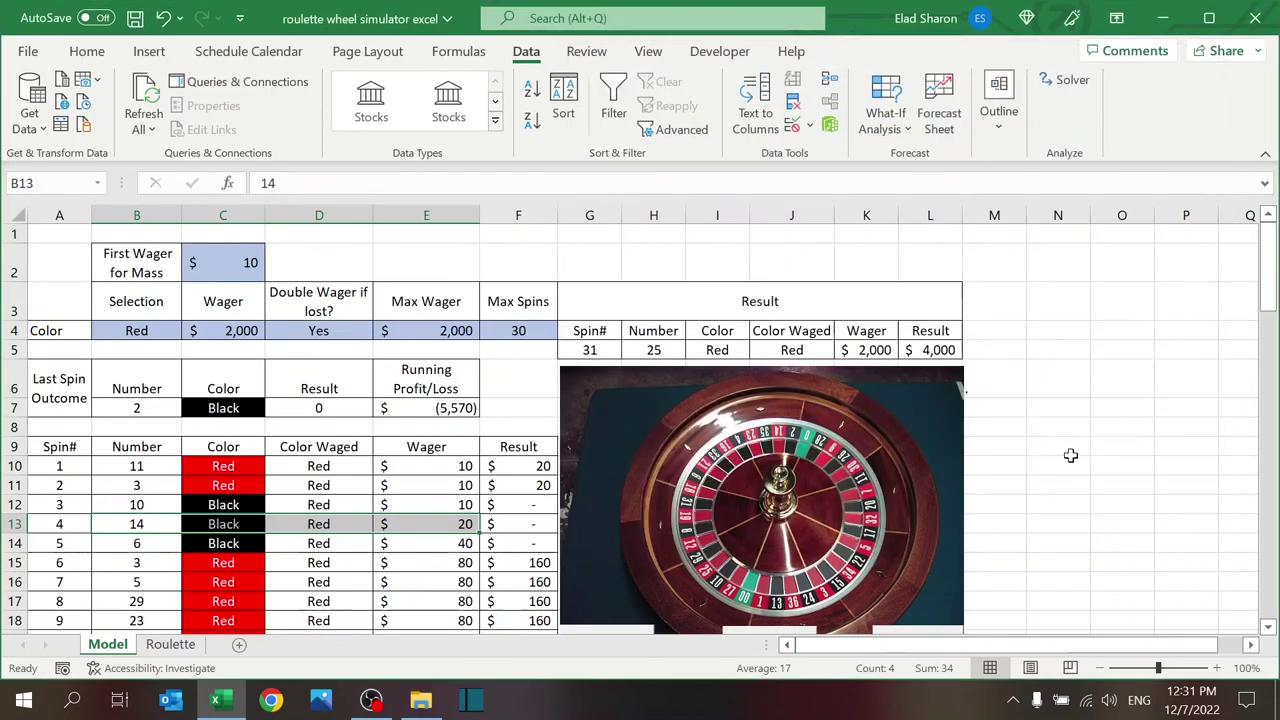
pyautogui.click(915, 415)
pyautogui.moveTo(907, 331); pyautogui.dragTo(910, 321)
pyautogui.click(1077, 401)
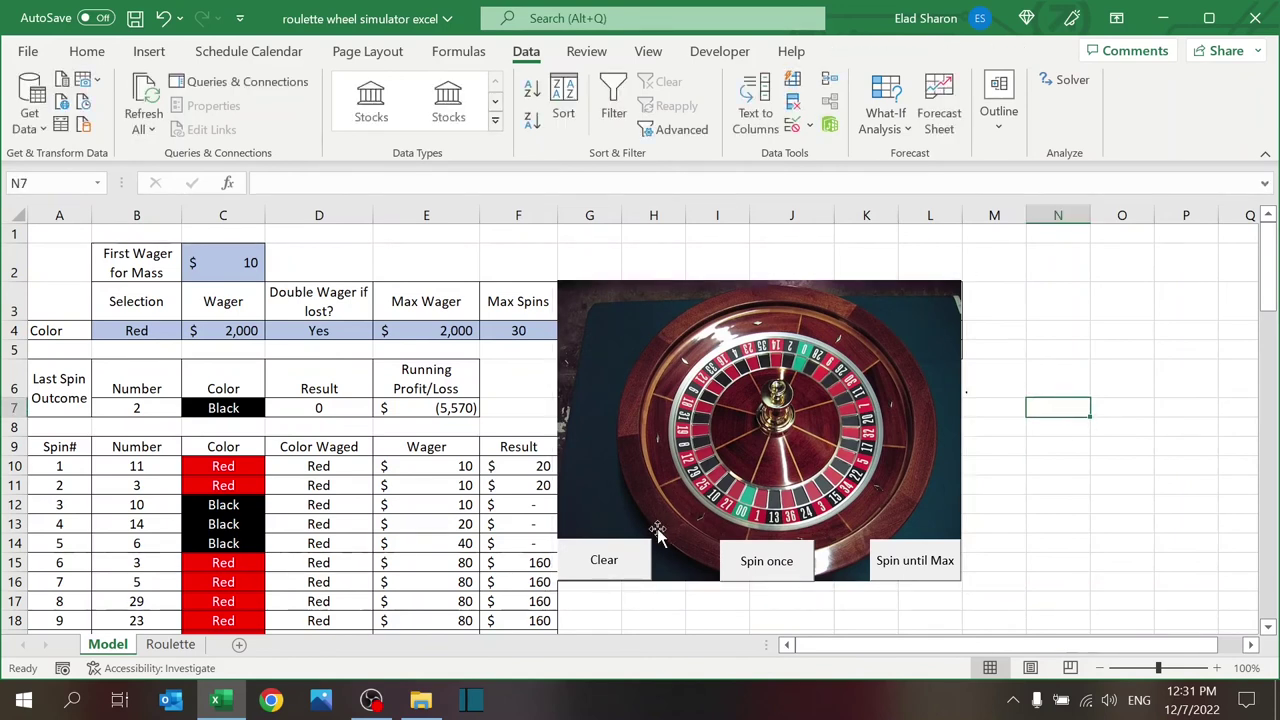